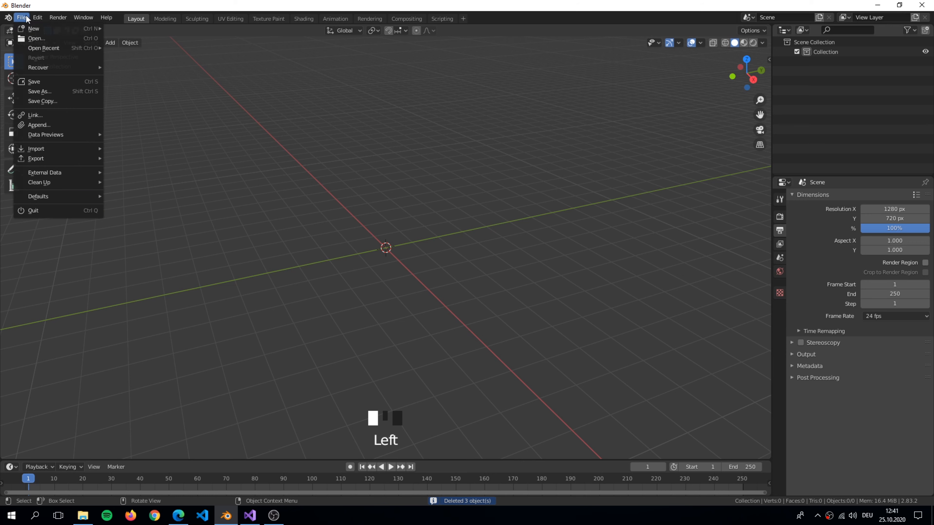
# Step: Import Statue.obj from the Statue Tutorial folder as a Wavefront OBJ and frame the model in the viewport
pyautogui.moveTo(31, 150)
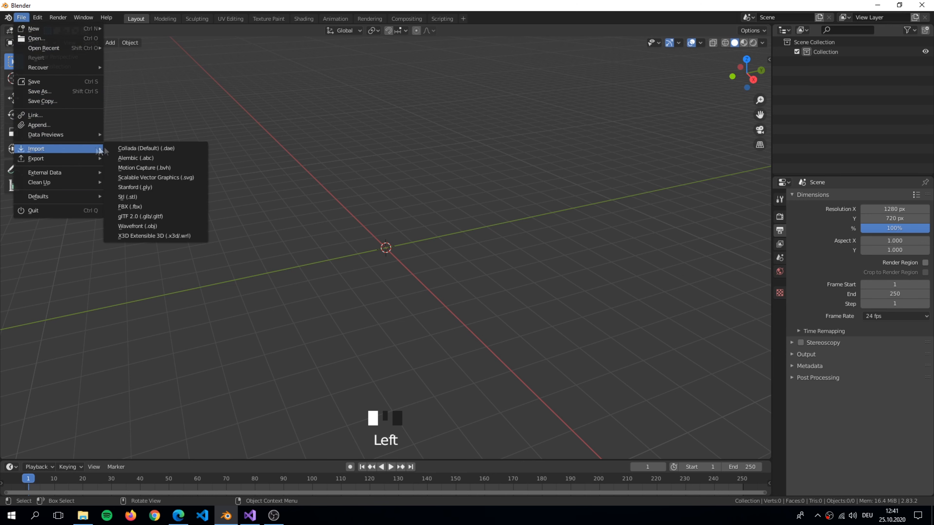
pyautogui.click(193, 227)
pyautogui.click(262, 325)
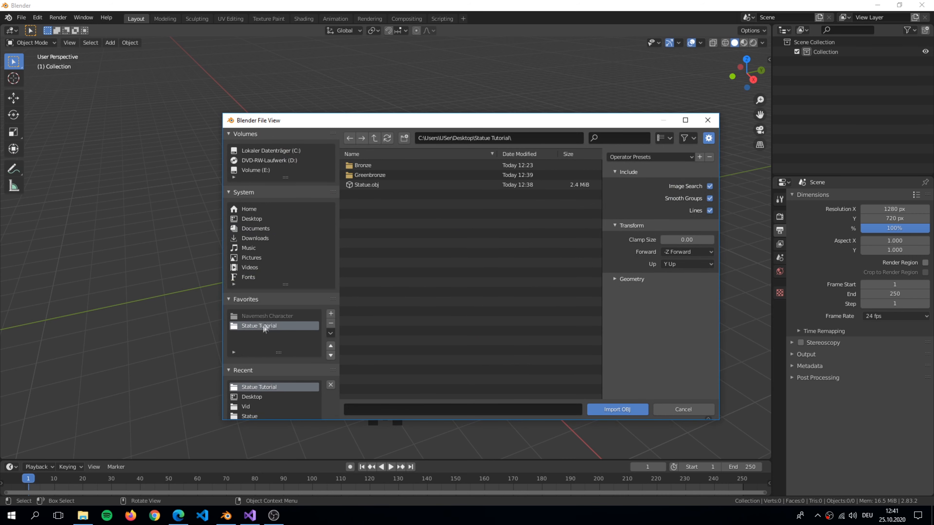
pyautogui.doubleClick(369, 184)
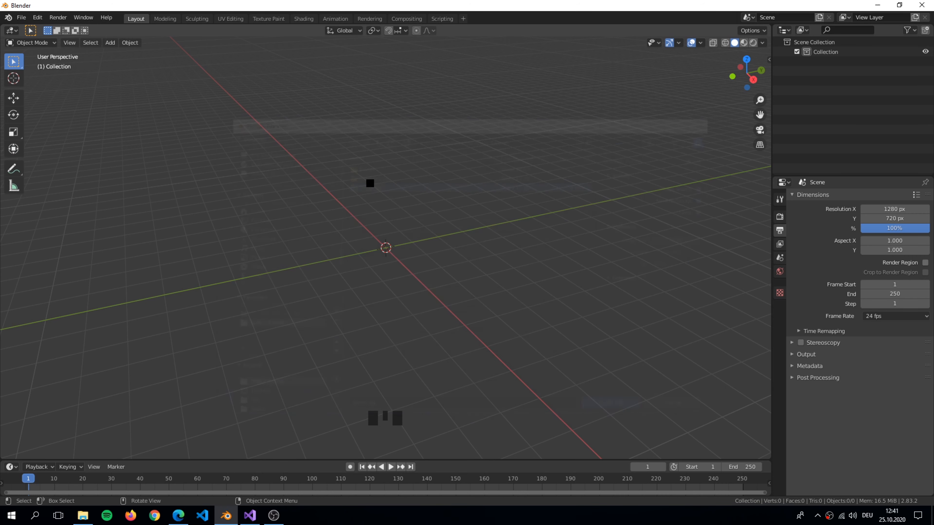
pyautogui.scroll(3, 410, 196)
pyautogui.press('KP_Decimal')
pyautogui.click(411, 195)
pyautogui.moveTo(411, 194); pyautogui.dragTo(445, 180, button='middle')
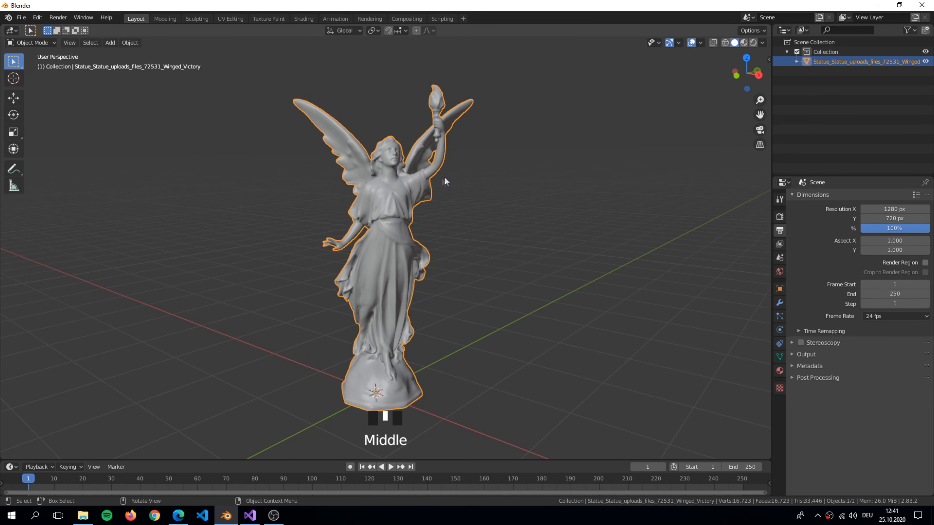
# Step: Inspect the statue's mesh in Edit Mode and the statue isolated in local view
pyautogui.scroll(-3, 477, 188)
pyautogui.moveTo(477, 187); pyautogui.dragTo(450, 211, button='middle')
pyautogui.press('Tab')
pyautogui.scroll(3, 425, 207)
pyautogui.press('Tab')
pyautogui.scroll(-2, 502, 201)
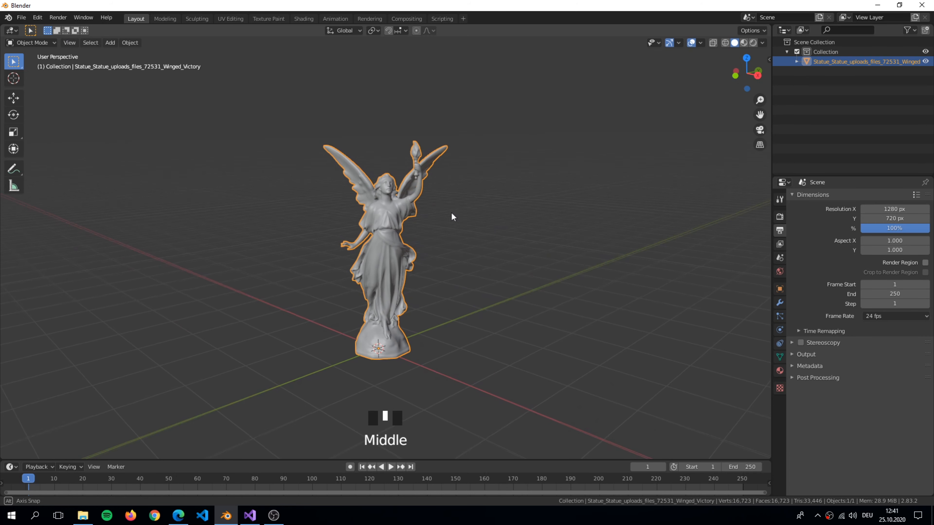
pyautogui.press('/')
pyautogui.press('KP_Decimal')
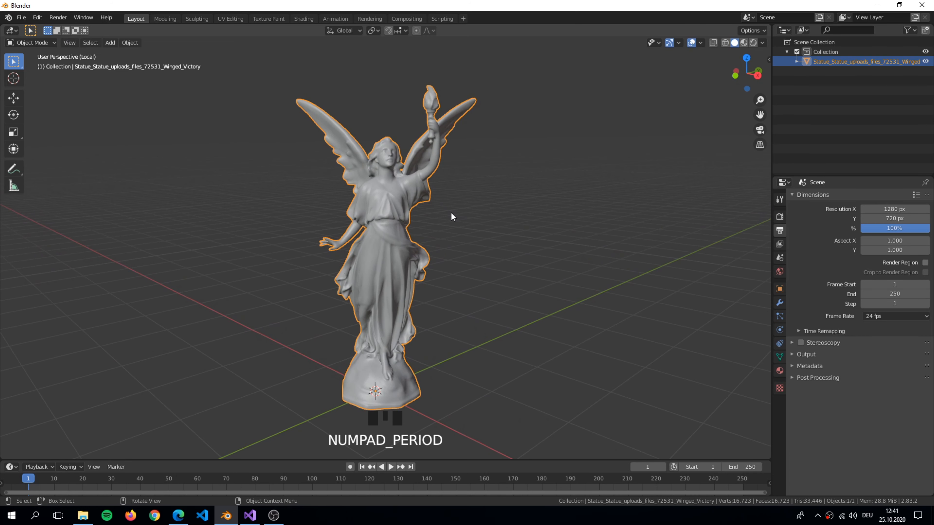
pyautogui.press('/')
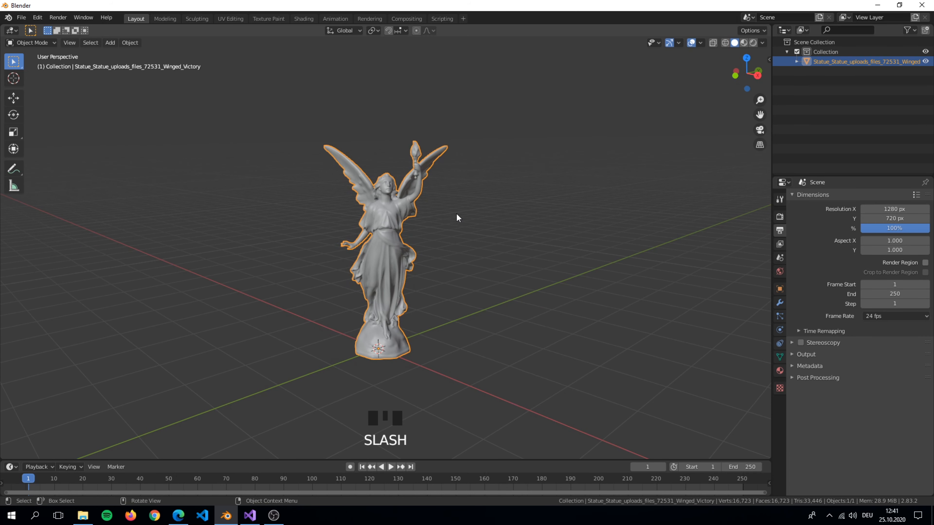
# Step: Unlink the statue's imported material and remove its empty material slot
pyautogui.click(779, 371)
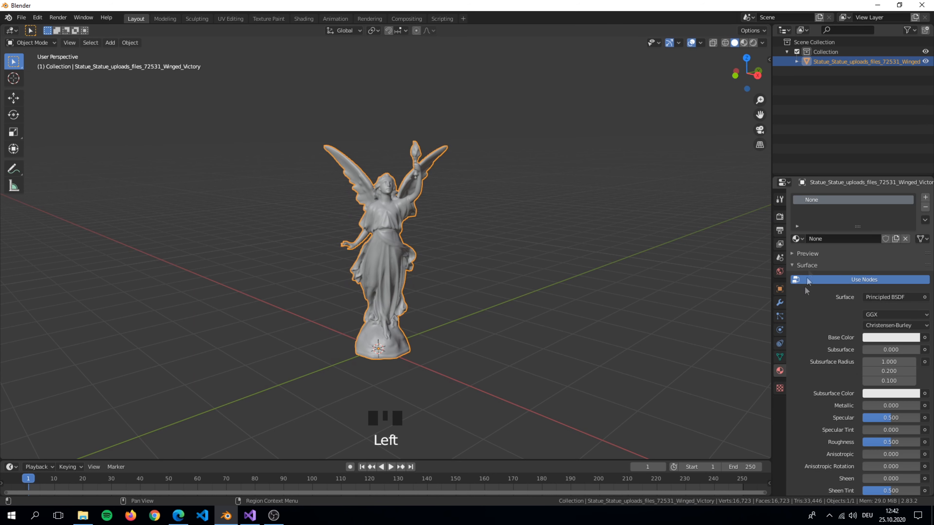
pyautogui.click(905, 238)
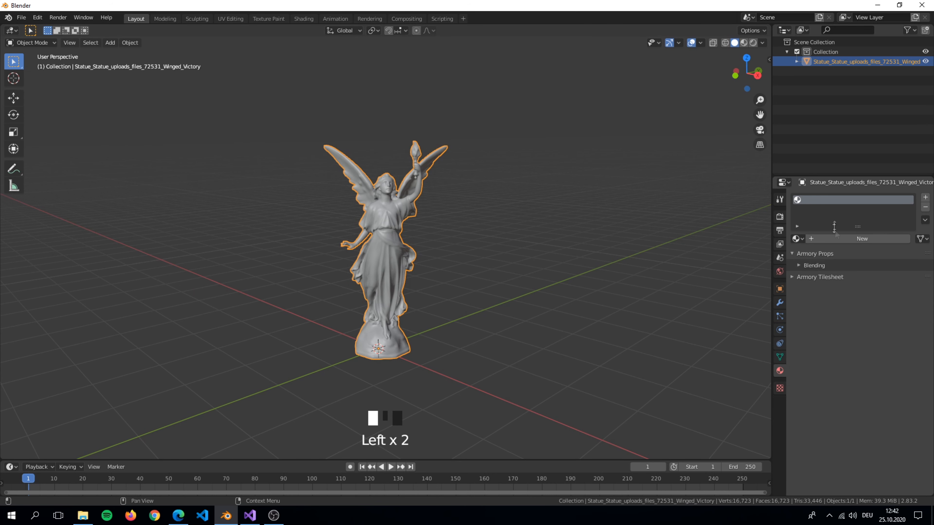
pyautogui.click(925, 207)
# Step: Unwrap the whole statue mesh with Smart UV Project, using an angle limit of 66 and an island margin of 0.03
pyautogui.scroll(2, 476, 200)
pyautogui.moveTo(475, 198); pyautogui.dragTo(473, 199, button='middle')
pyautogui.press('Tab')
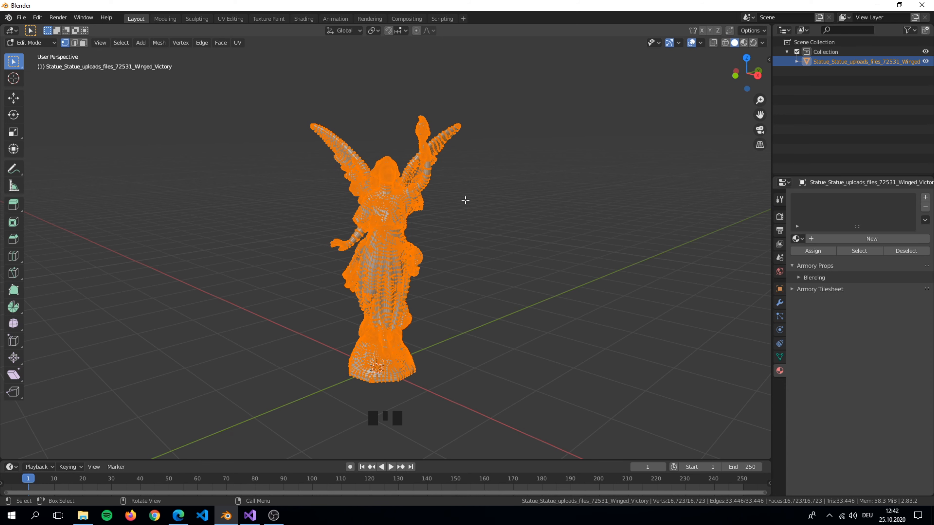
pyautogui.press('u')
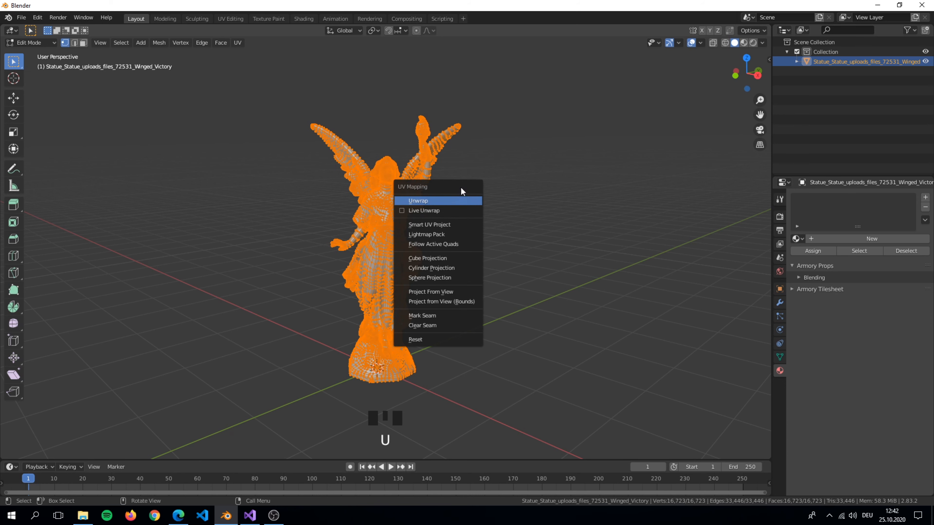
pyautogui.moveTo(462, 191); pyautogui.dragTo(575, 171)
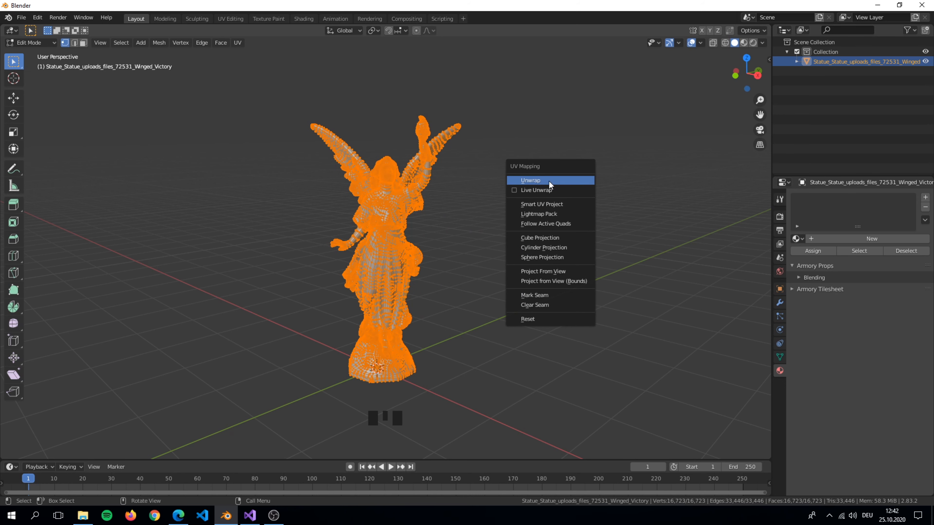
pyautogui.click(589, 209)
pyautogui.moveTo(589, 207); pyautogui.dragTo(551, 190)
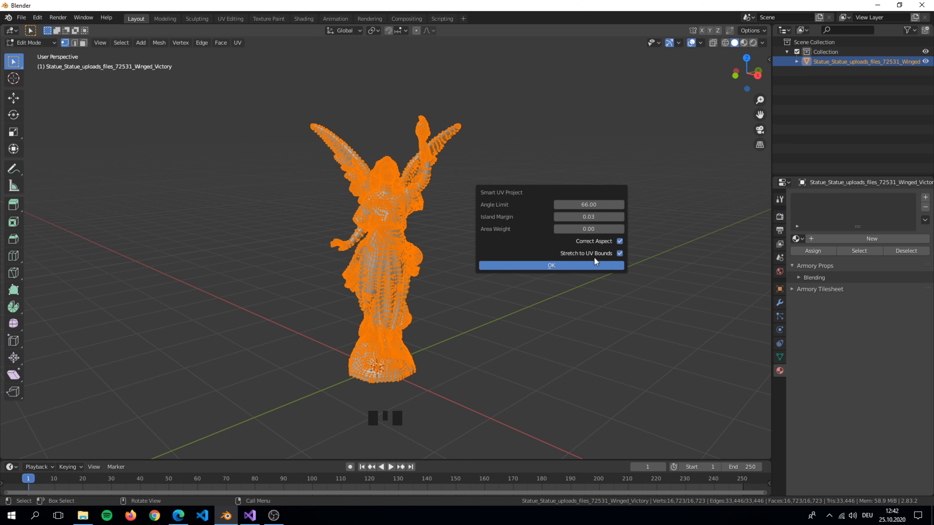
pyautogui.click(595, 266)
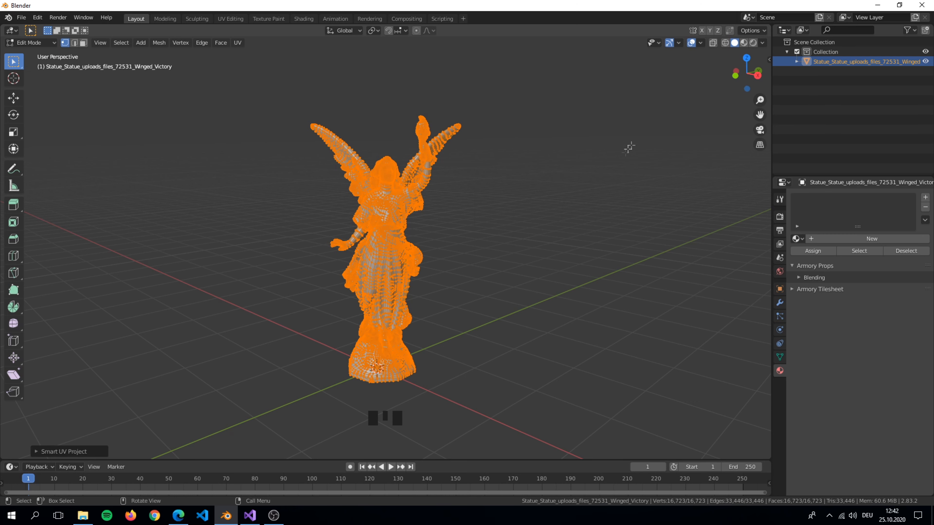
# Step: Examine the statue's UV layout in a temporary UV Editor beside the viewport and return to Object Mode
pyautogui.moveTo(769, 26); pyautogui.dragTo(353, 47)
pyautogui.click(365, 31)
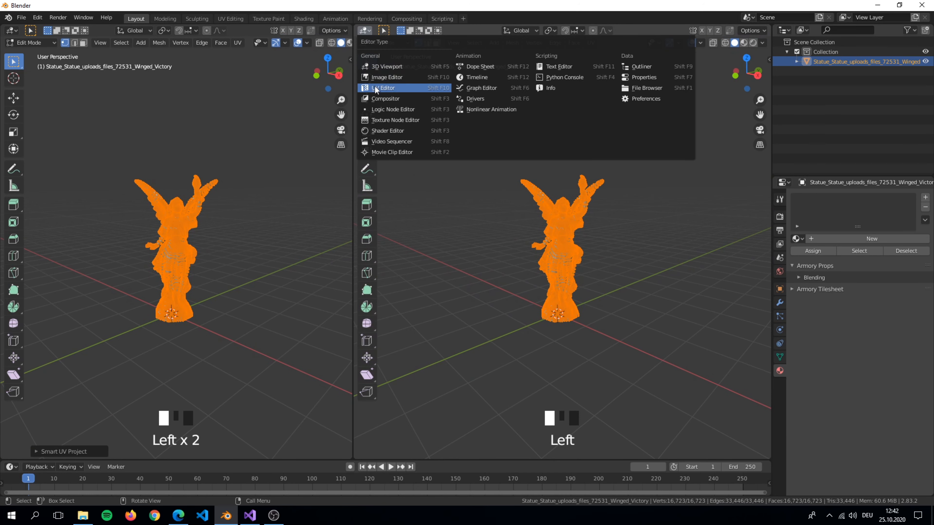
pyautogui.click(379, 90)
pyautogui.scroll(4, 474, 173)
pyautogui.press('a')
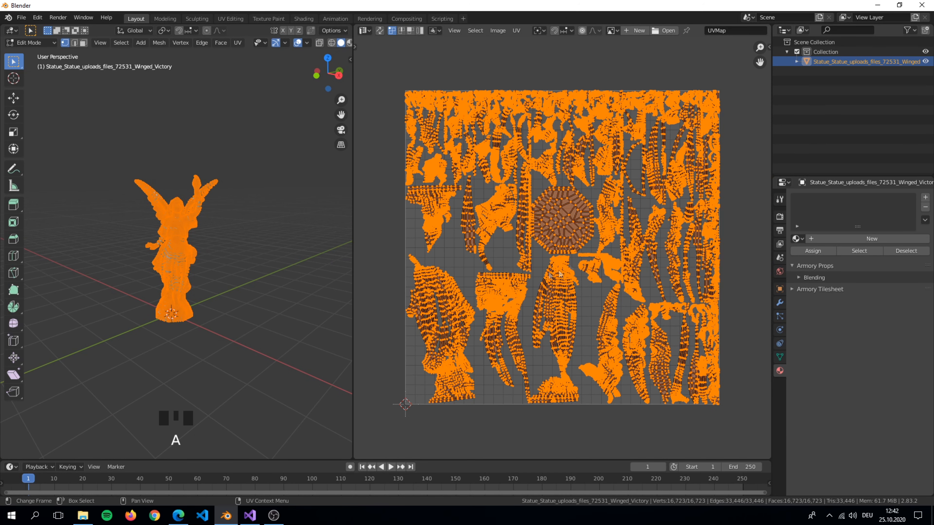
pyautogui.press('a')
pyautogui.moveTo(351, 26); pyautogui.dragTo(423, 157)
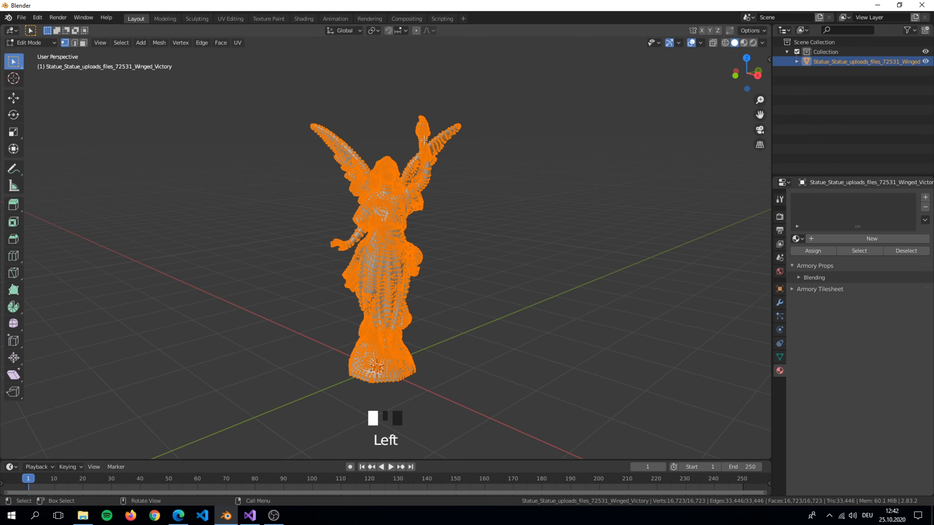
pyautogui.press('Tab')
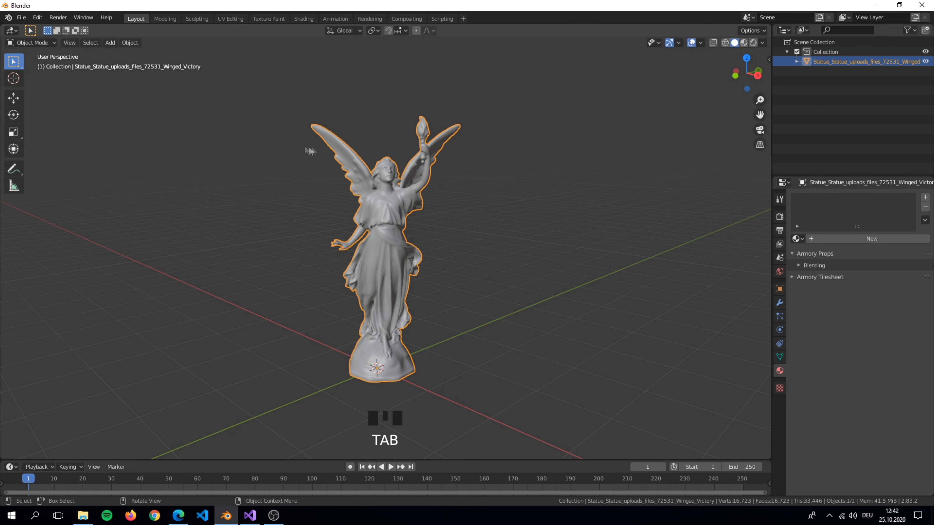
# Step: Export the statue in Wavefront OBJ format as Statue.obj, overwriting the file in the Statue Tutorial folder, and locate it in File Explorer
pyautogui.click(21, 17)
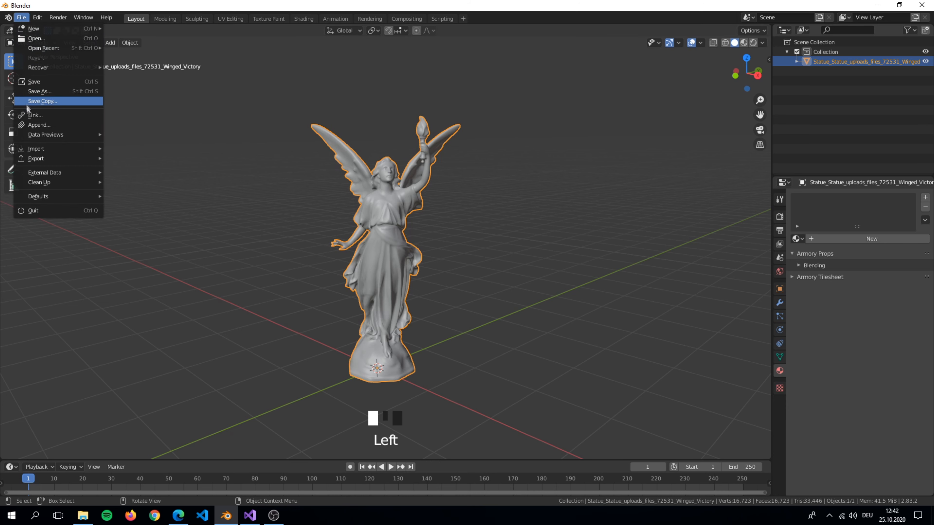
pyautogui.moveTo(52, 162)
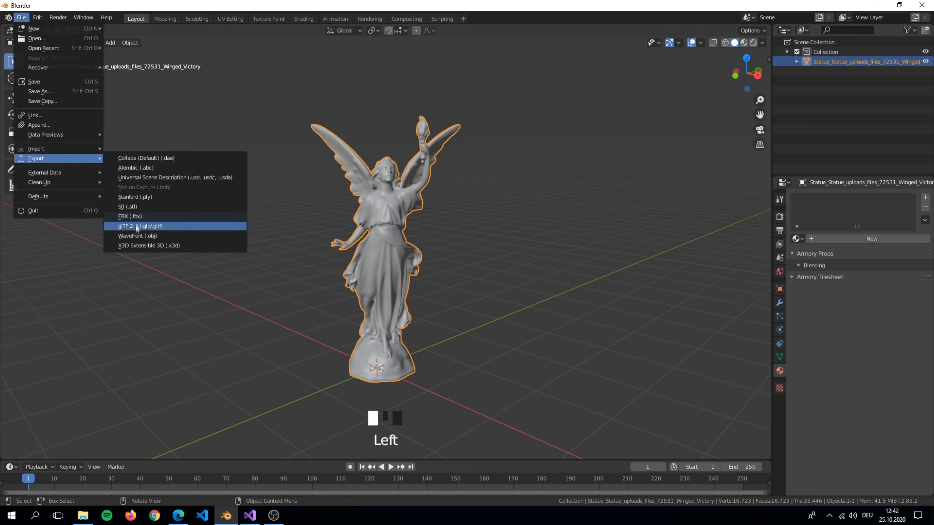
pyautogui.click(229, 239)
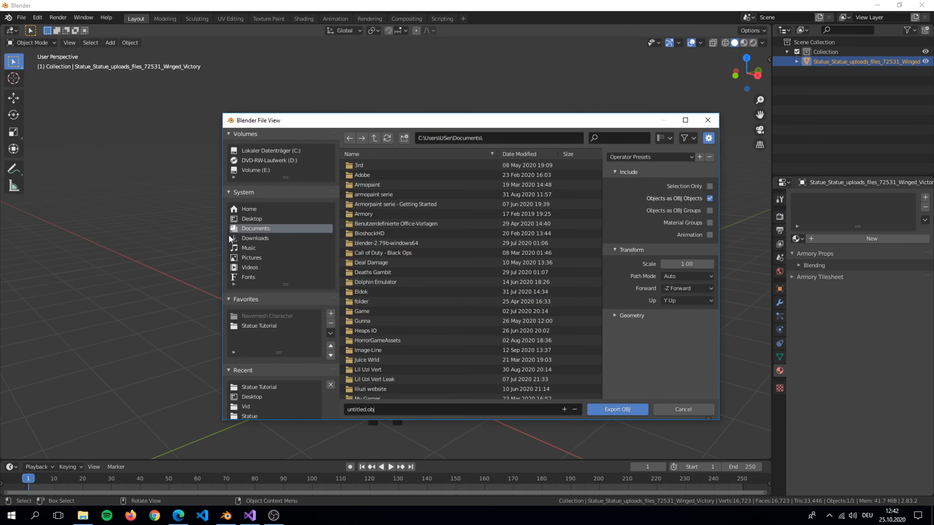
pyautogui.click(255, 326)
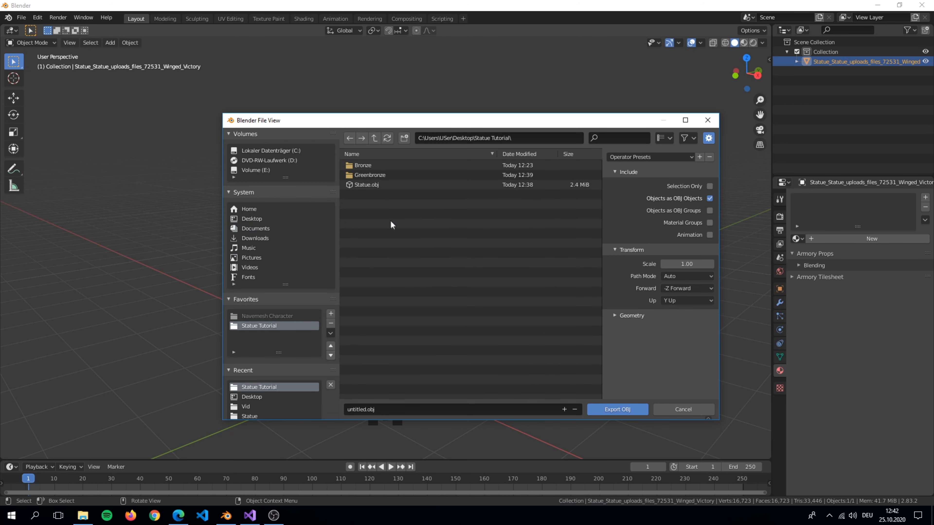
pyautogui.click(355, 409)
pyautogui.doubleClick(354, 409)
pyautogui.write('Stat')
pyautogui.press('Return')
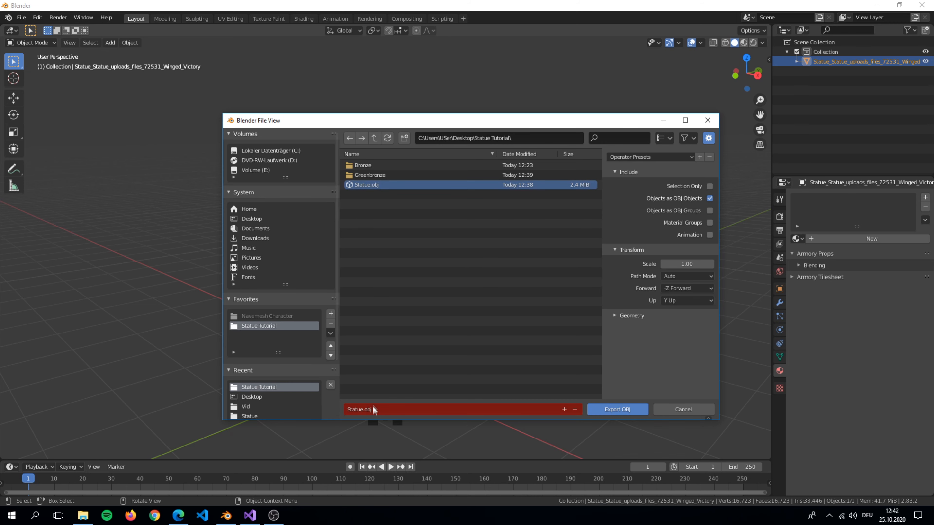
pyautogui.click(612, 409)
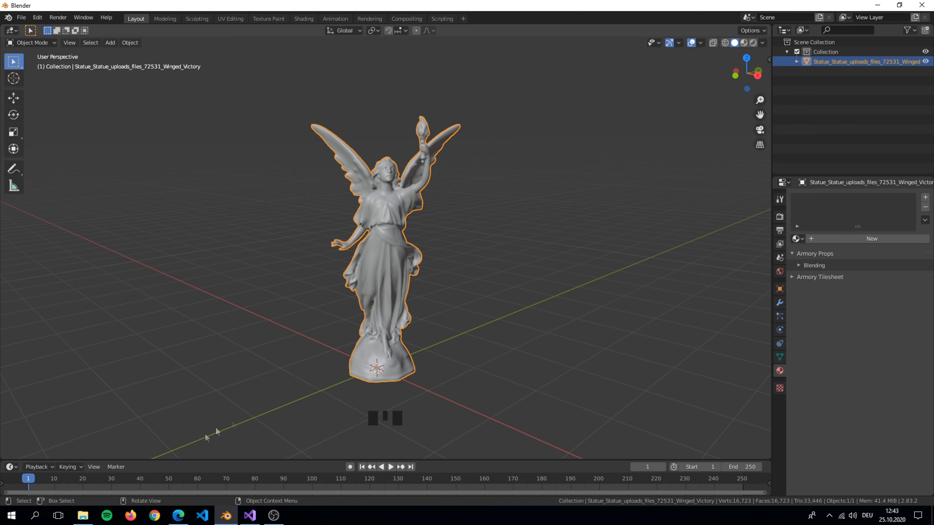
pyautogui.click(82, 515)
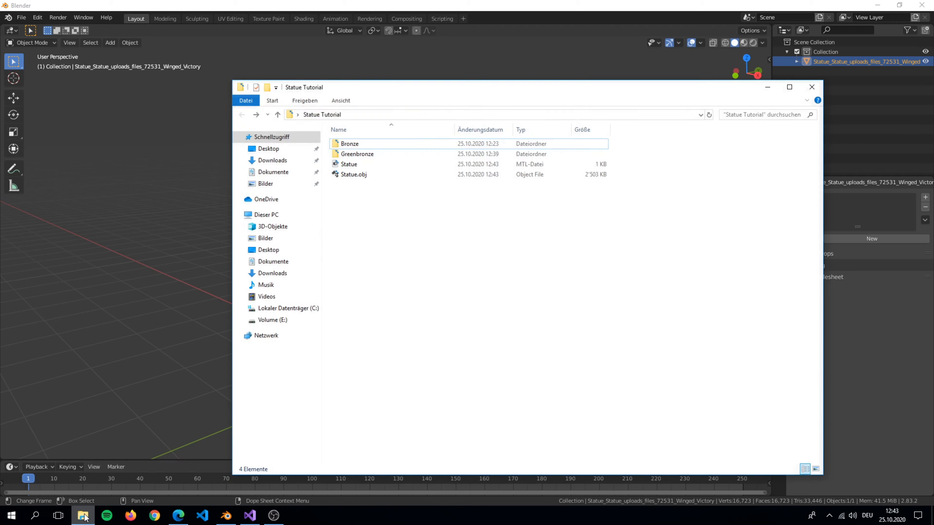
pyautogui.click(351, 175)
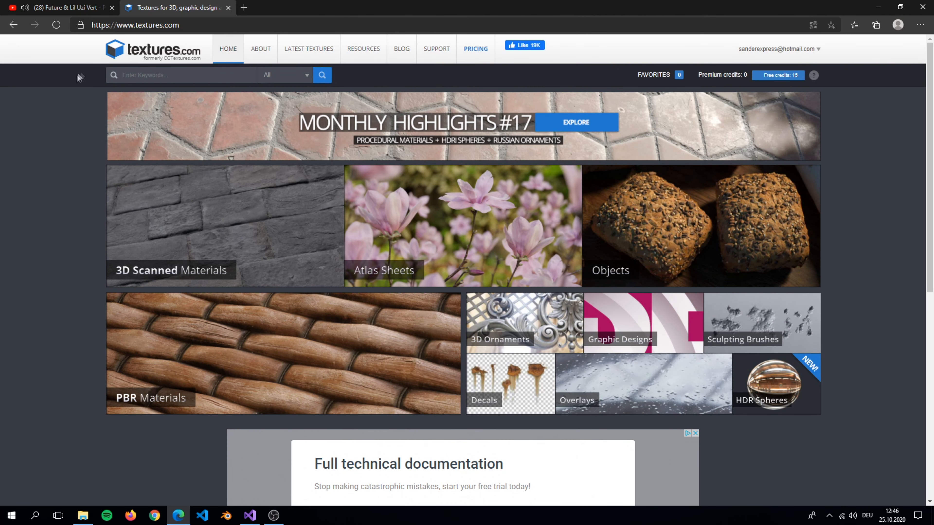
# Step: Look over the texture categories on the textures.com home page in the Edge browser
pyautogui.click(189, 26)
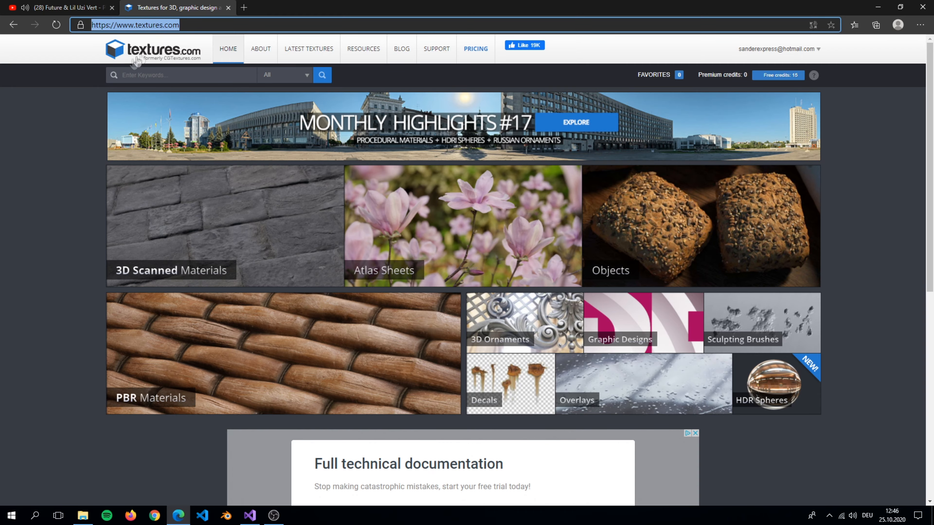
pyautogui.click(85, 95)
pyautogui.scroll(-3, 85, 140)
pyautogui.scroll(-5, 86, 140)
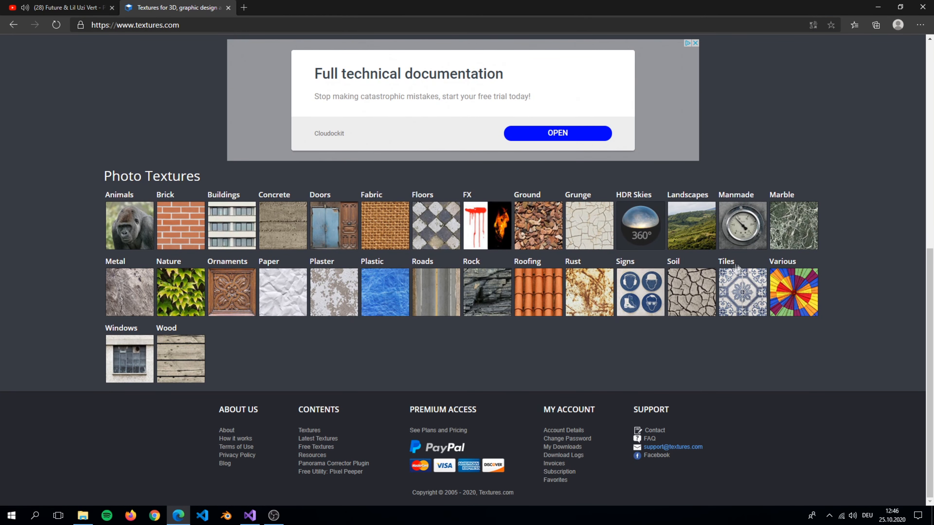
pyautogui.scroll(5, 842, 184)
pyautogui.scroll(5, 840, 179)
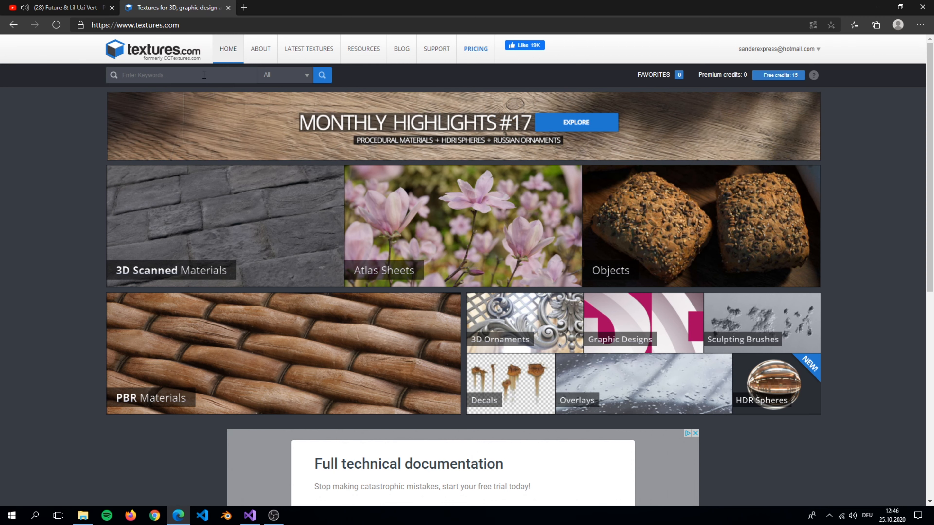
# Step: Search textures.com for "substance bronze" and open the Bare Bronze material page
pyautogui.write('e ap')
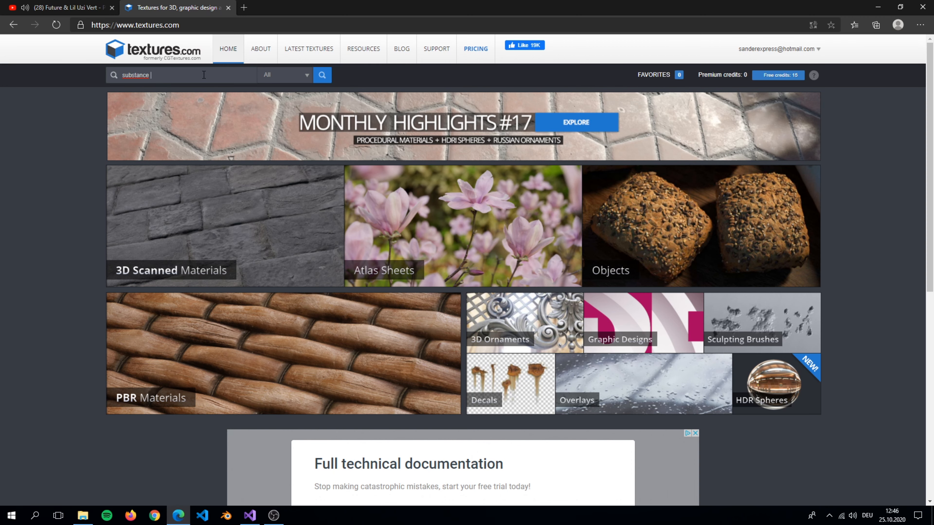
pyautogui.write('onze')
pyautogui.press('Return')
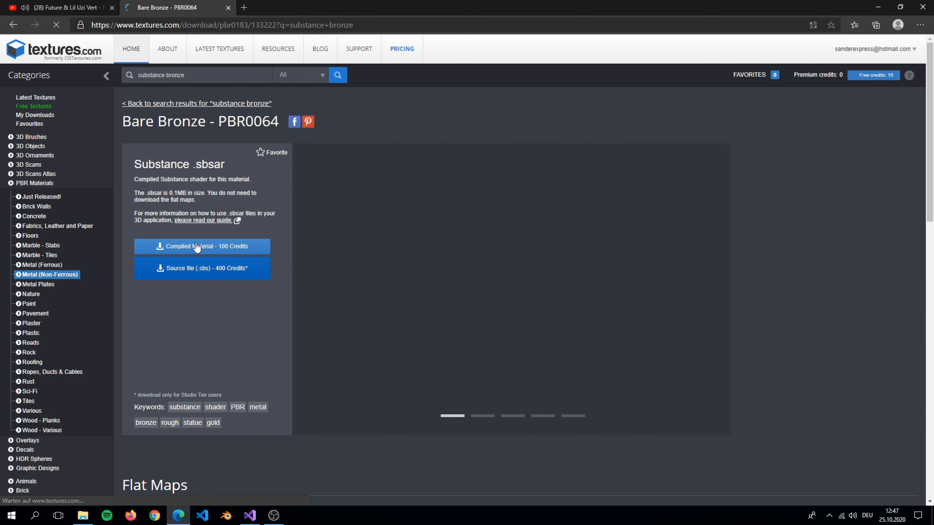
# Step: Examine the Bare Bronze material's flat maps and the sizes offered for download
pyautogui.moveTo(123, 120); pyautogui.dragTo(206, 119)
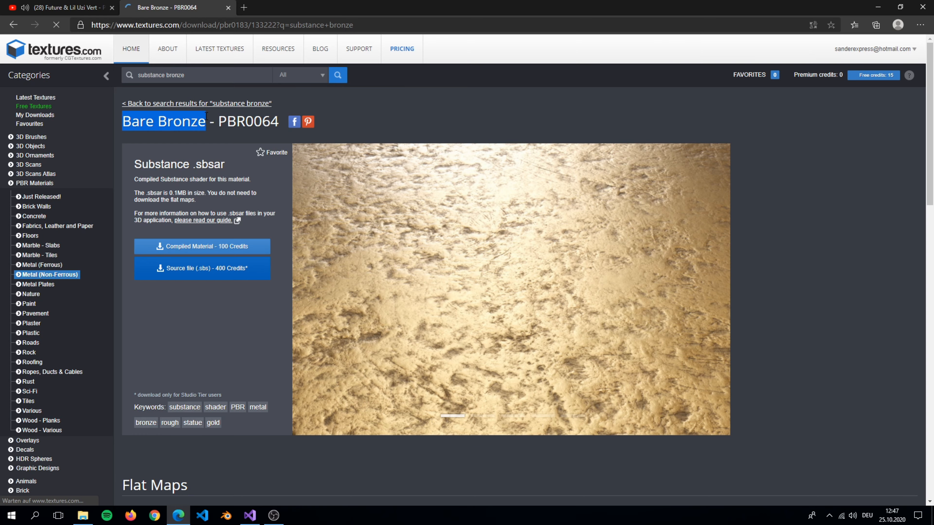
pyautogui.scroll(-6, 739, 123)
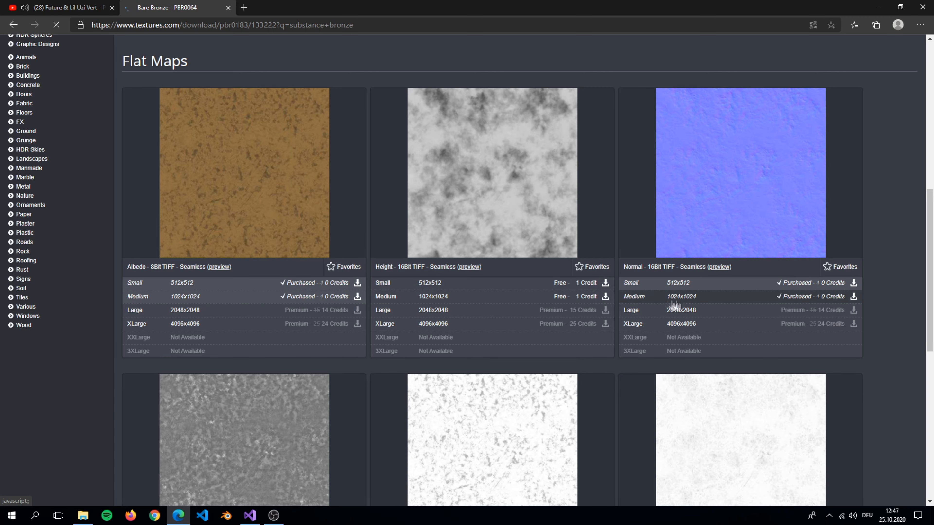
pyautogui.scroll(-5, 634, 327)
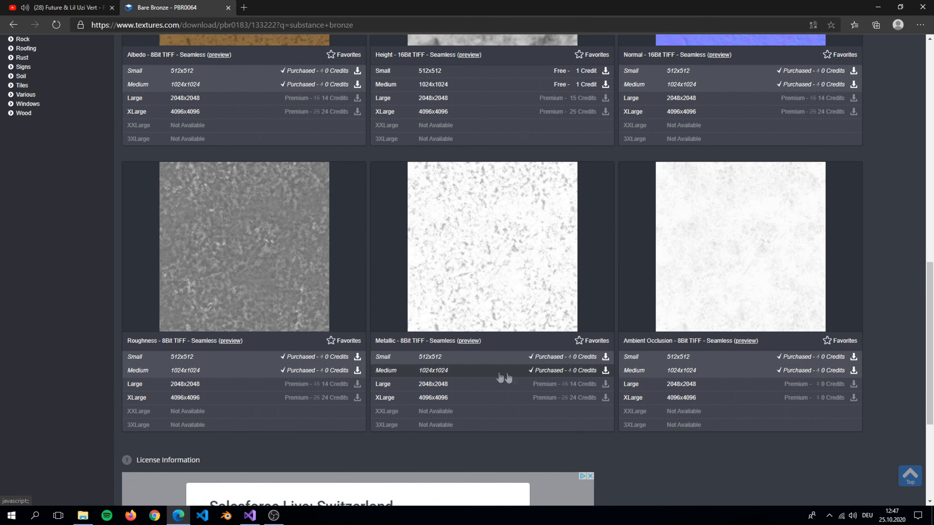
pyautogui.scroll(3, 218, 286)
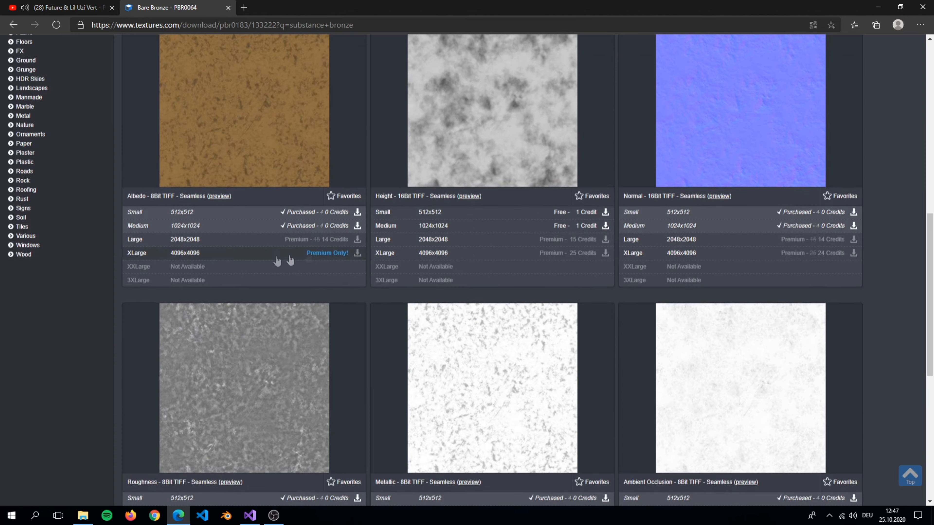
# Step: Return from the Bare Bronze page to the "substance bronze" search results and open the Bronze Patina material page
pyautogui.moveTo(374, 197); pyautogui.dragTo(485, 197)
pyautogui.click(491, 194)
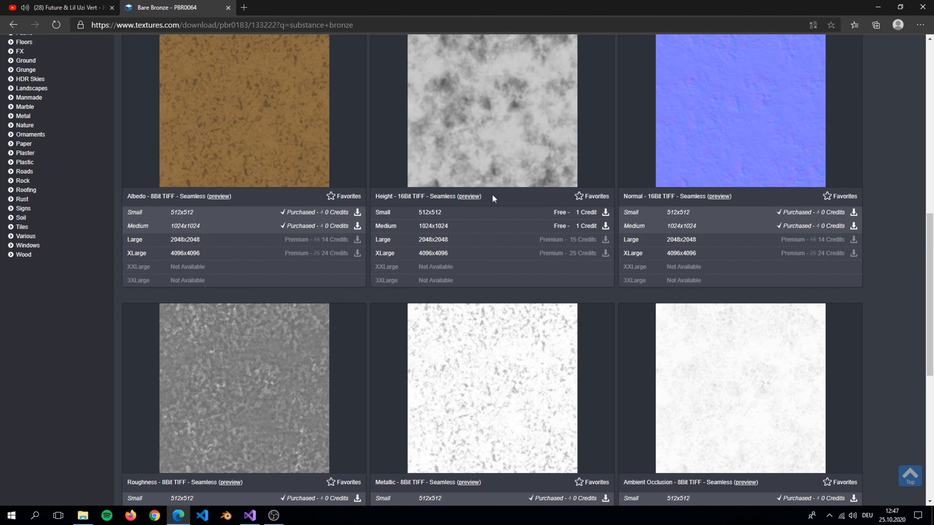
pyautogui.scroll(5, 459, 202)
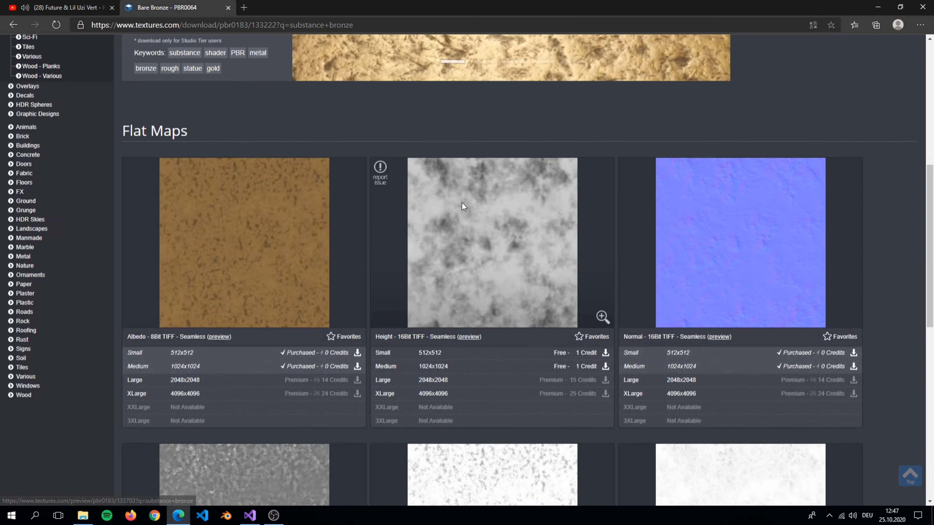
pyautogui.hotkey('alt', 'Left')
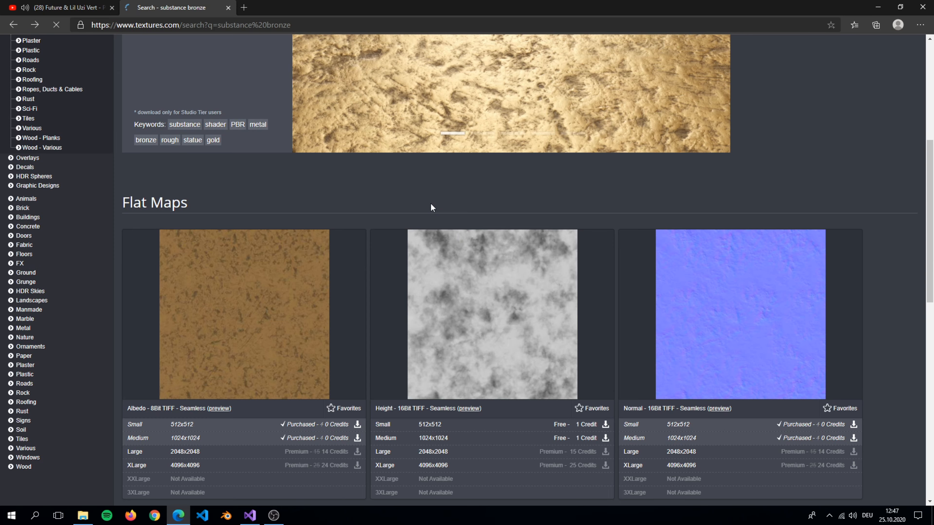
pyautogui.click(230, 335)
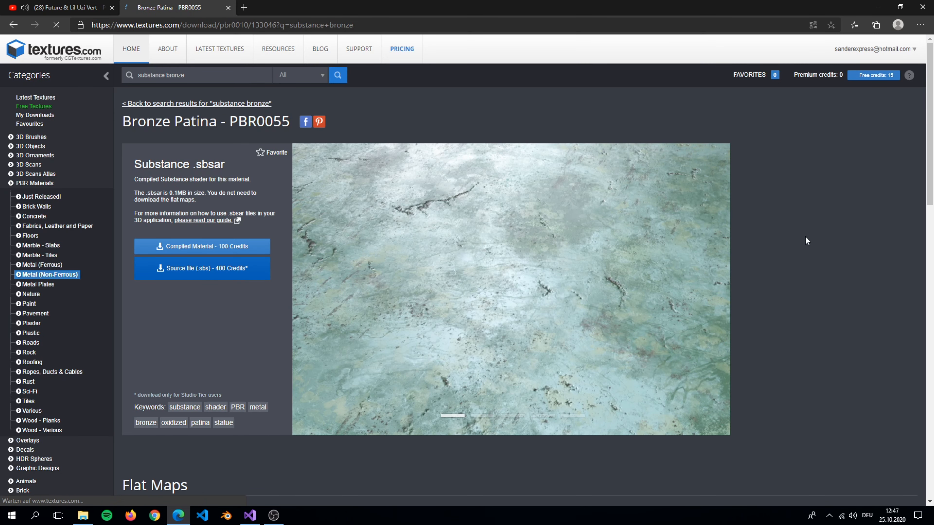
# Step: Examine the Bronze Patina material's flat maps and the sizes offered for download
pyautogui.scroll(-10, 806, 241)
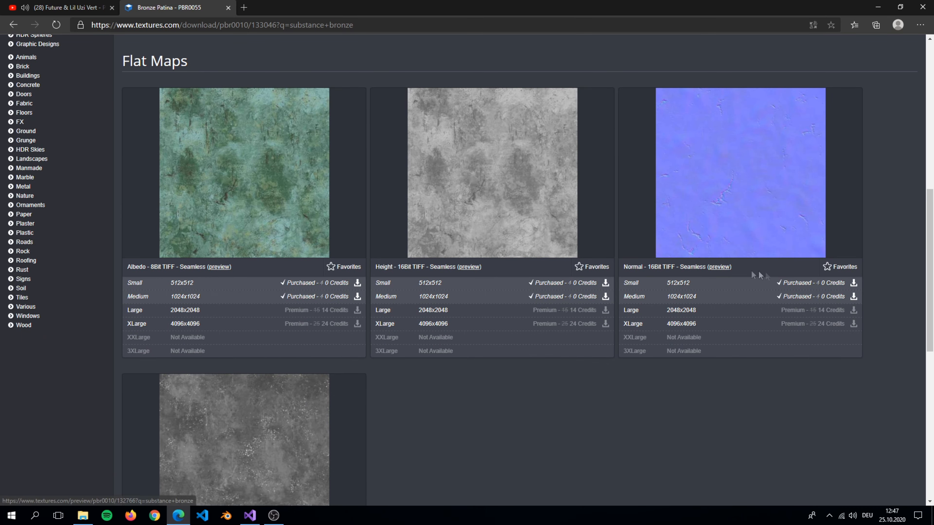
pyautogui.scroll(-5, 551, 333)
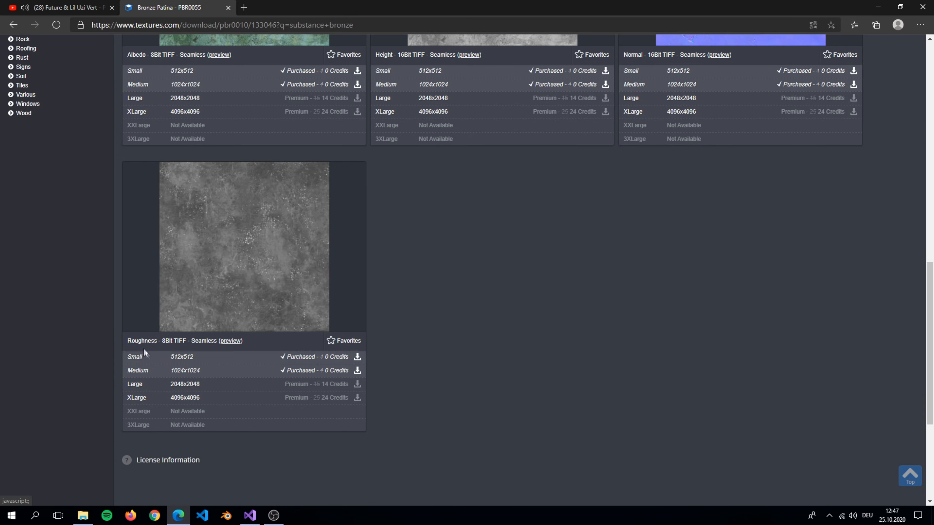
pyautogui.scroll(10, 220, 362)
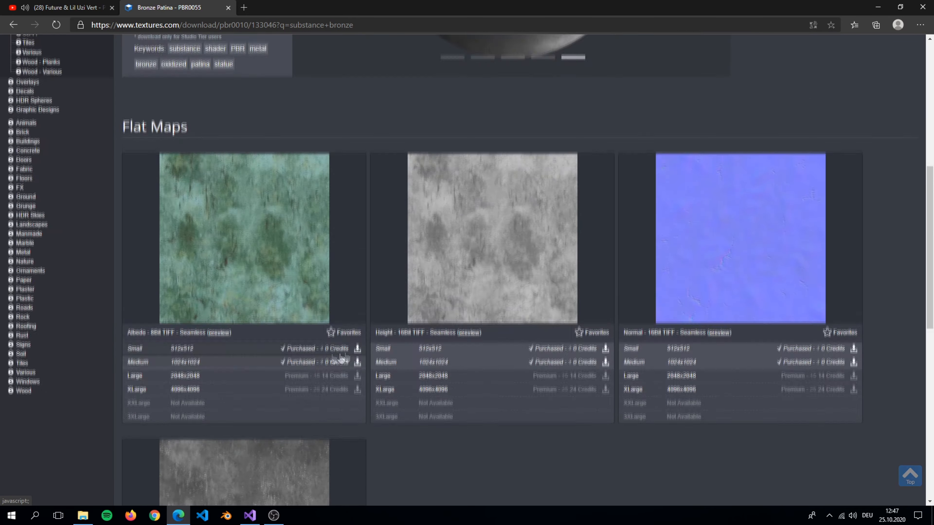
pyautogui.scroll(5, 407, 342)
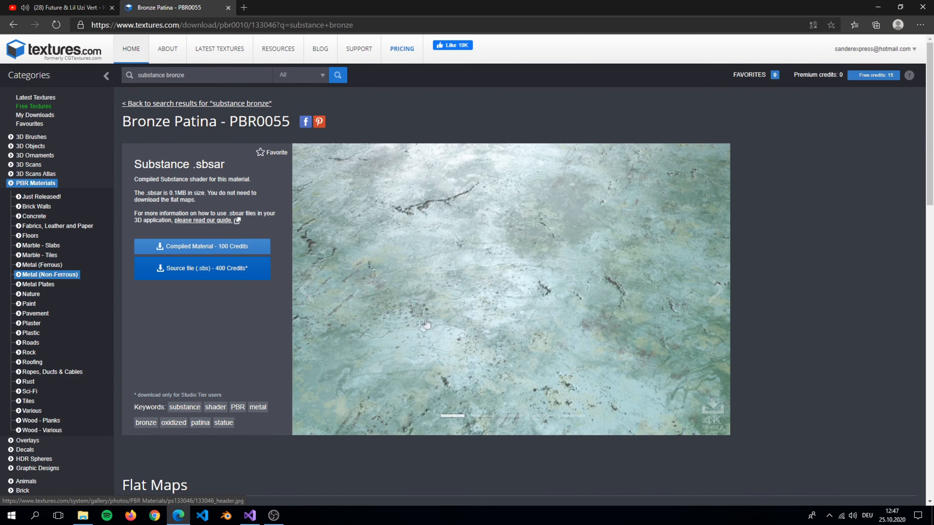
# Step: Switch to File Explorer and examine the texture files in the Greenbronze and Bronze folders of Statue Tutorial
pyautogui.click(89, 516)
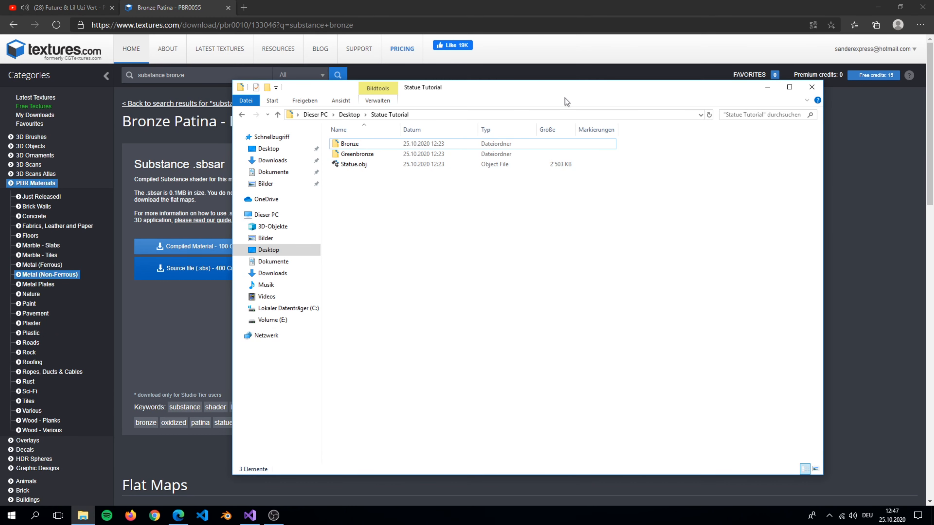
pyautogui.moveTo(563, 89); pyautogui.dragTo(405, 88)
pyautogui.click(335, 155)
pyautogui.click(331, 144)
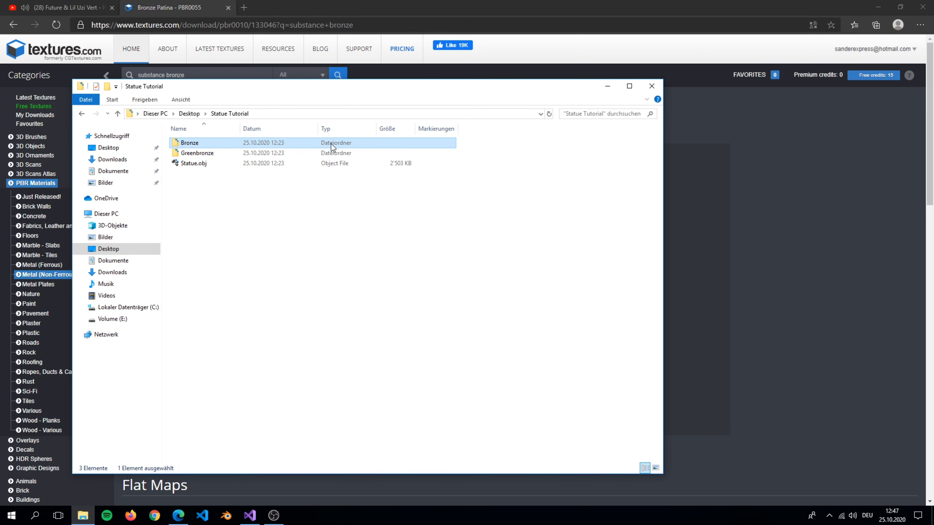
pyautogui.doubleClick(331, 152)
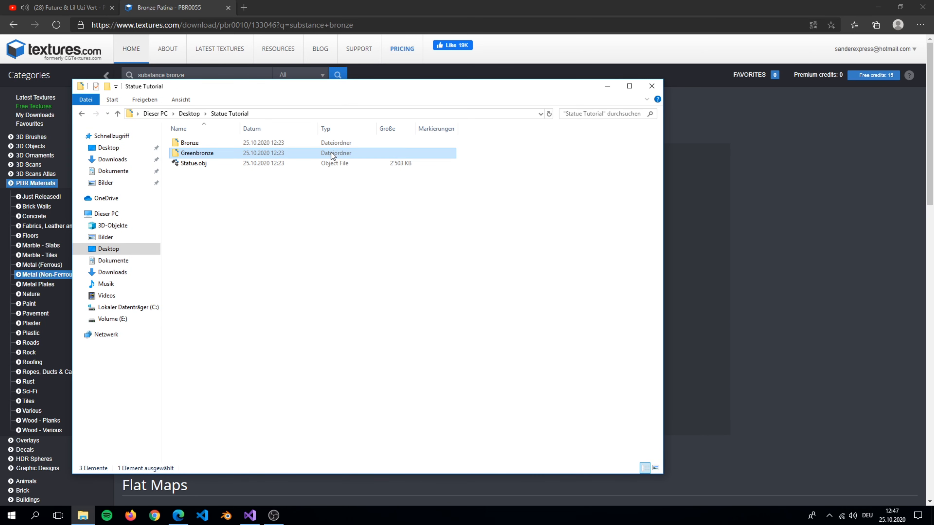
pyautogui.moveTo(189, 233); pyautogui.dragTo(332, 148)
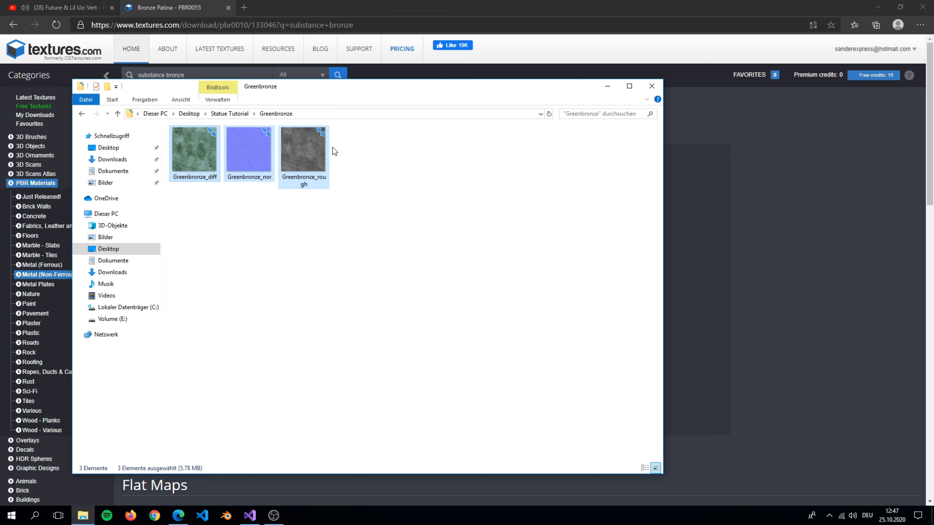
pyautogui.hotkey('alt', 'Left')
pyautogui.doubleClick(308, 144)
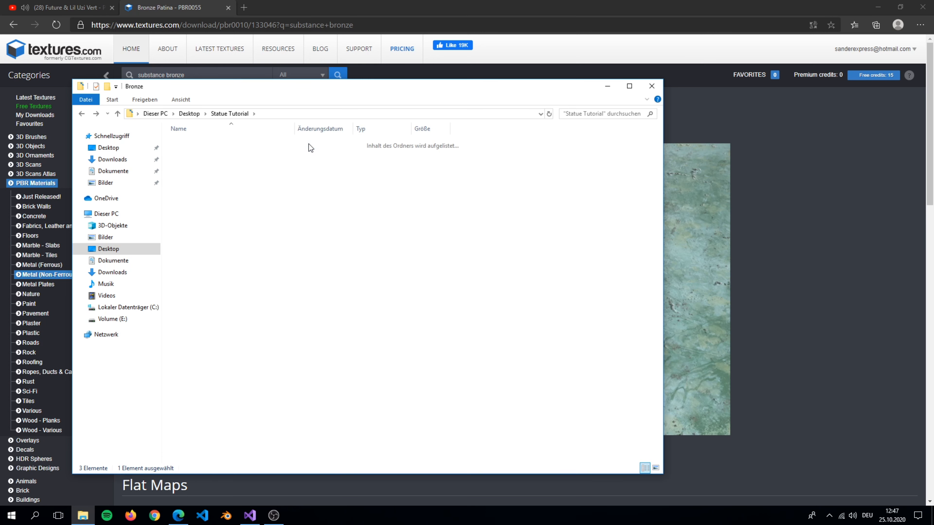
pyautogui.moveTo(191, 225); pyautogui.dragTo(418, 147)
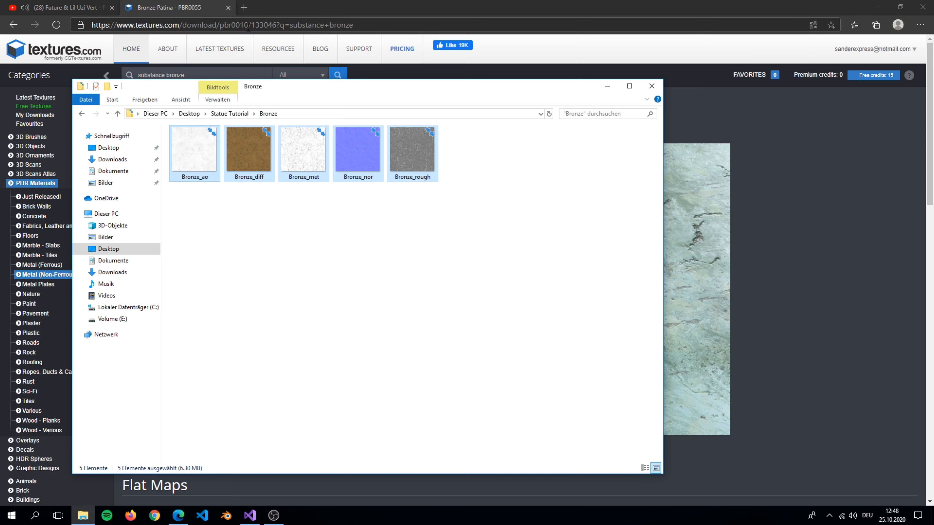
# Step: Search Google in a new tab for "tiff to png converter" and look over the online-convert.com TIF to PNG converter page
pyautogui.click(244, 7)
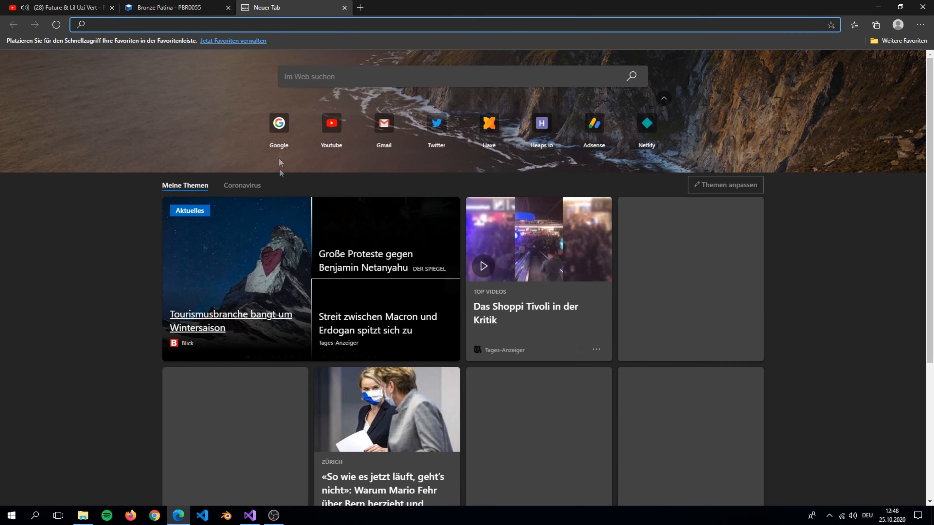
pyautogui.click(279, 128)
pyautogui.write('tiff to png')
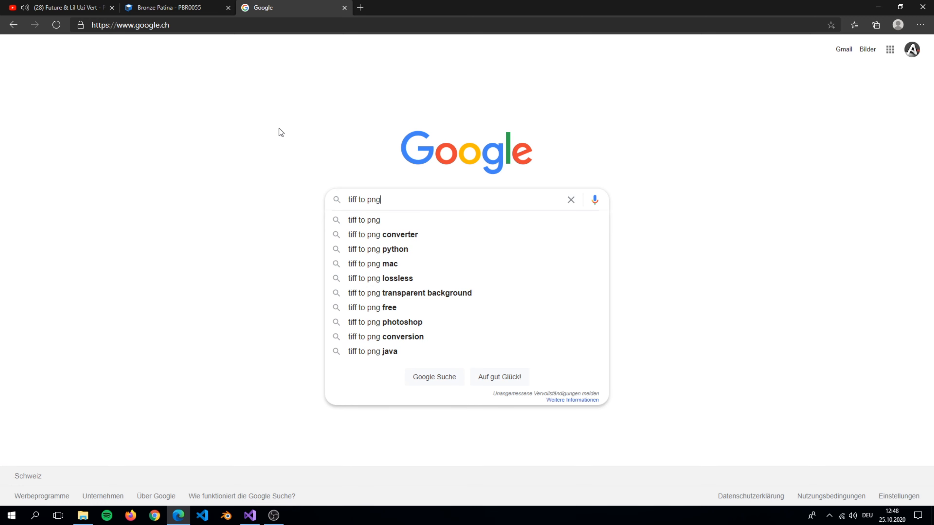
pyautogui.click(379, 235)
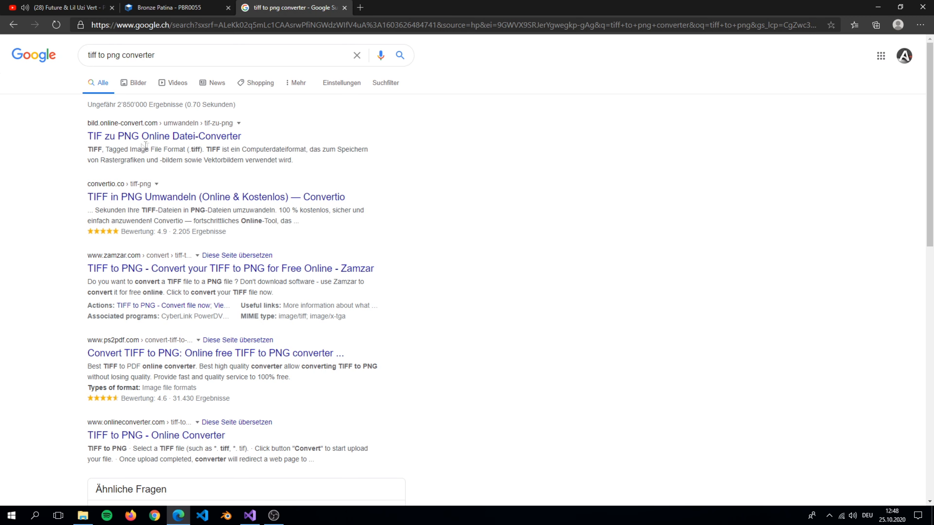
pyautogui.click(93, 153)
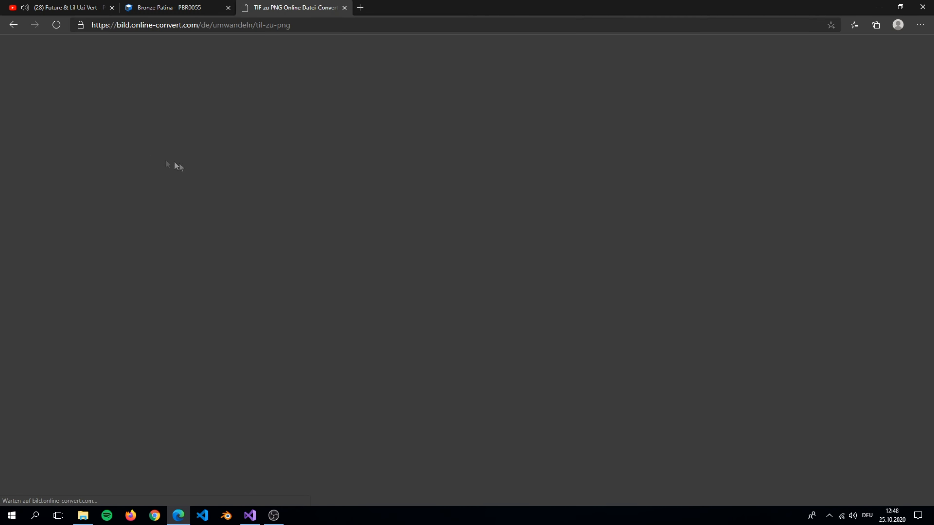
pyautogui.scroll(-3, 189, 95)
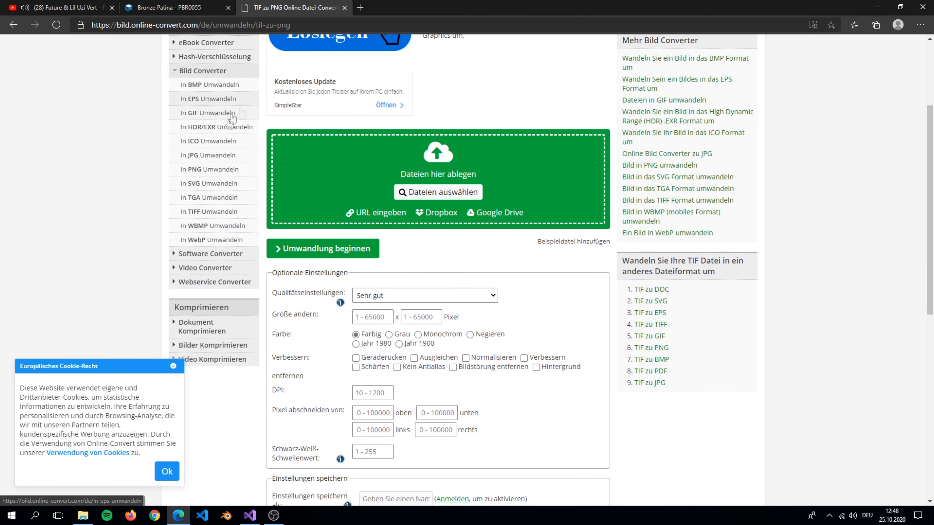
pyautogui.scroll(-2, 351, 310)
pyautogui.hotkey('alt', 'Left')
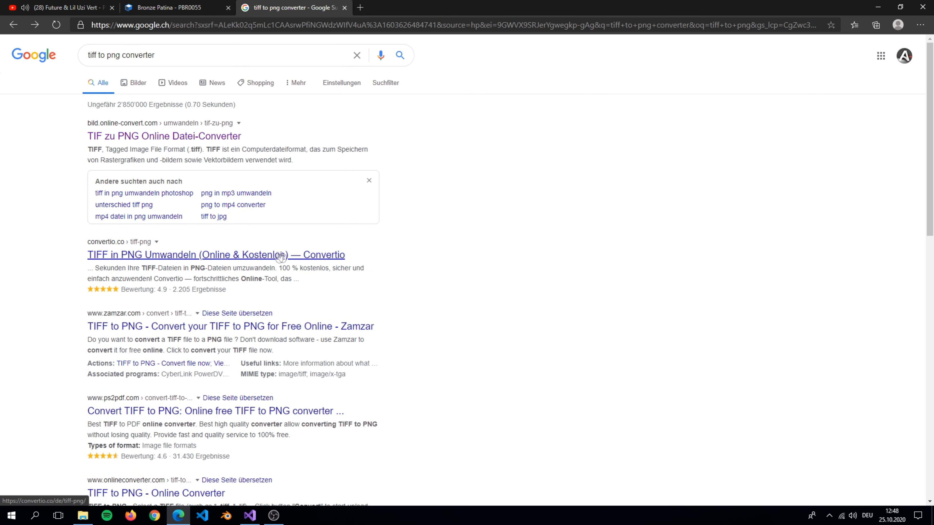
# Step: Open Paint to view the image formats it can save as, and close it along with the converter search tab
pyautogui.click(40, 516)
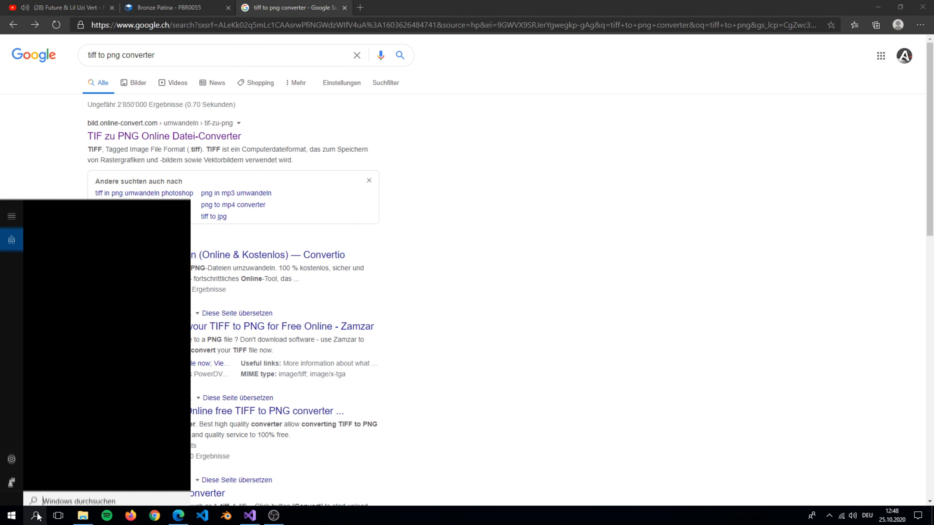
pyautogui.write('paint')
pyautogui.press('Return')
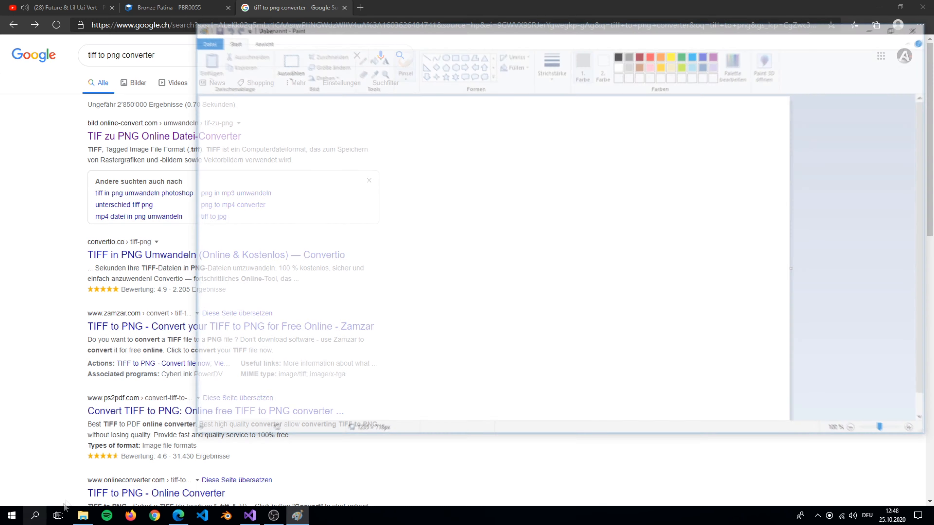
pyautogui.moveTo(333, 34); pyautogui.dragTo(233, 47)
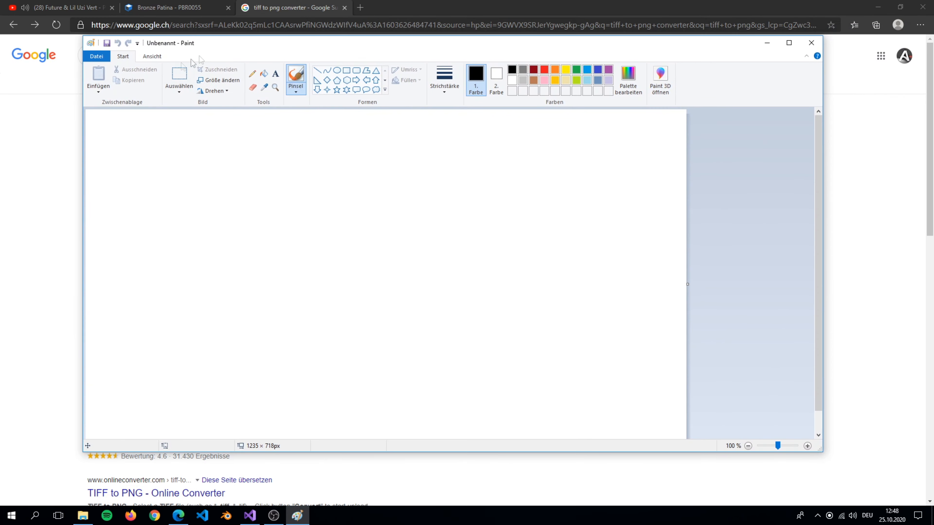
pyautogui.click(96, 57)
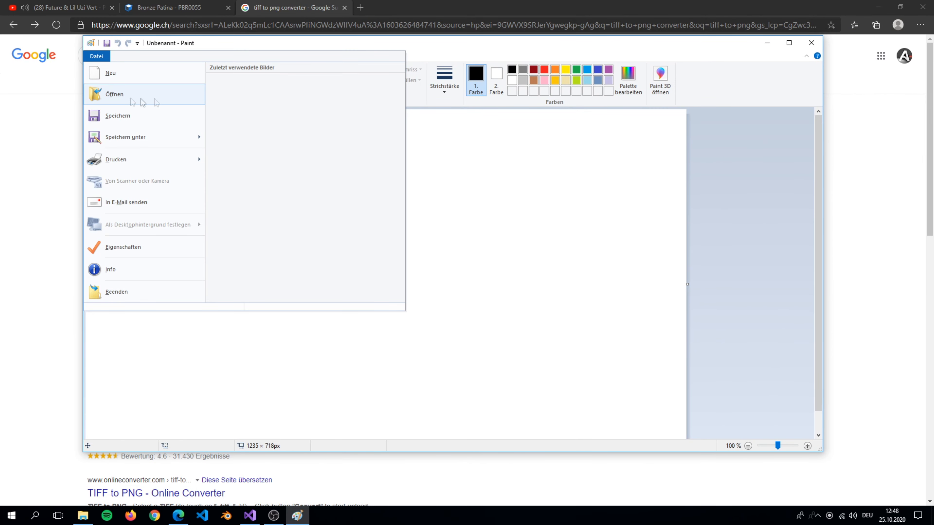
pyautogui.moveTo(130, 144)
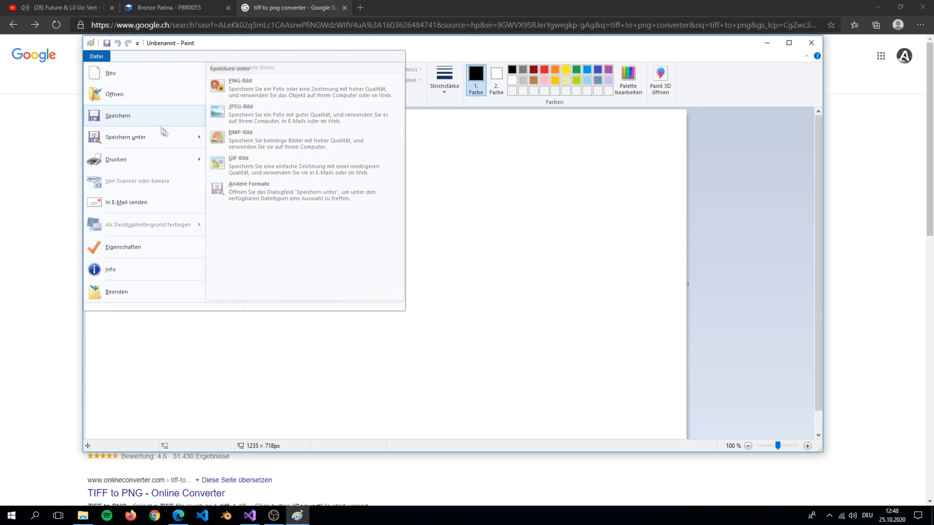
pyautogui.click(811, 44)
pyautogui.click(344, 8)
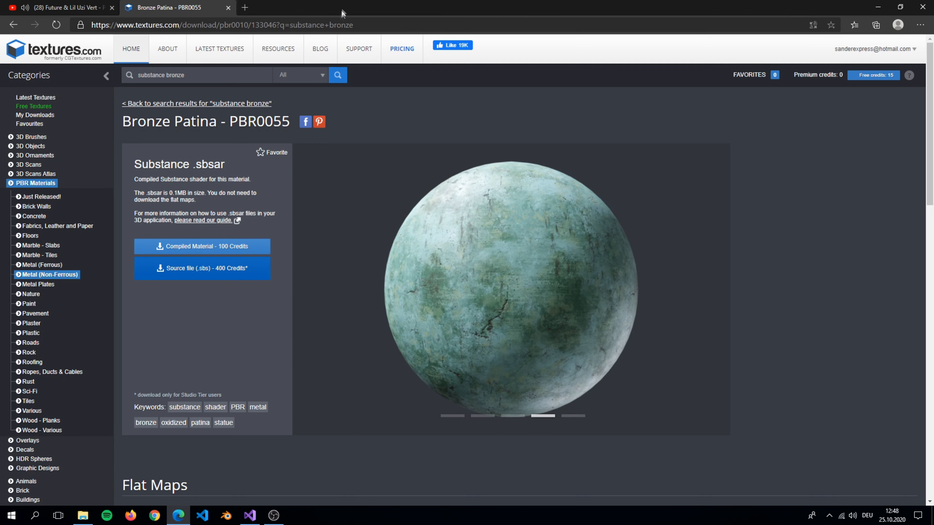
pyautogui.scroll(-8, 174, 235)
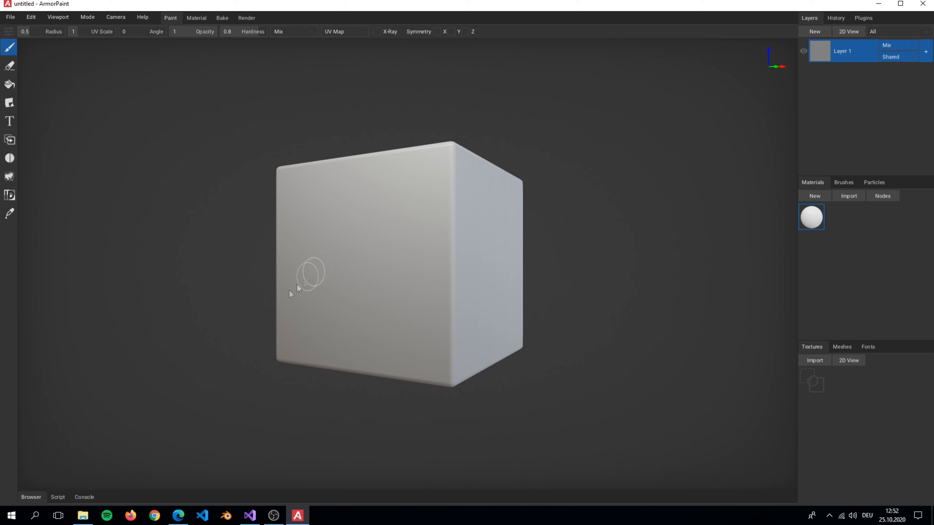
# Step: Show the file browser in ArmorPaint and copy the Statue Tutorial folder's path from File Explorer
pyautogui.click(39, 497)
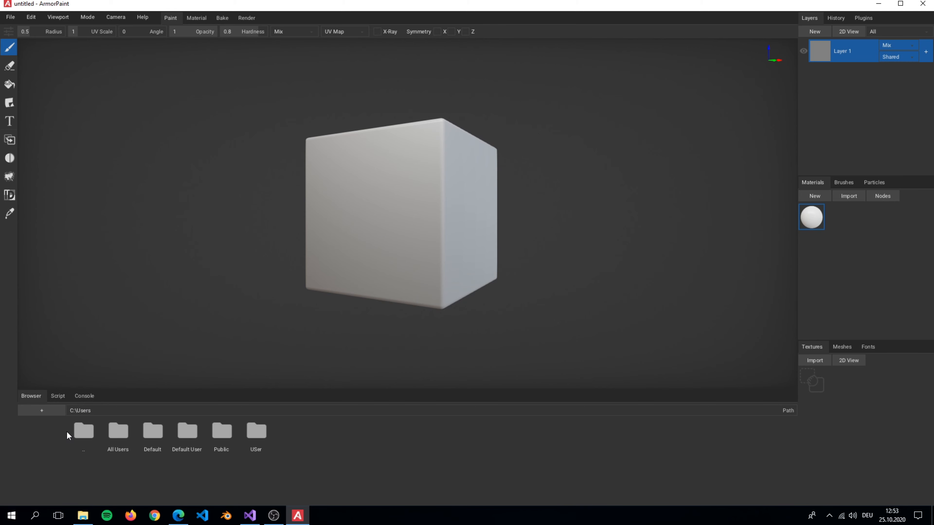
pyautogui.click(82, 516)
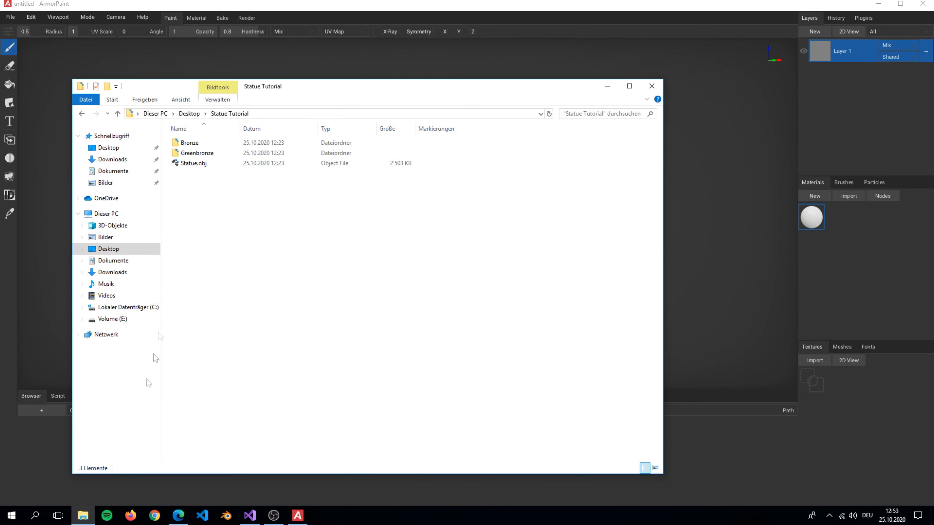
pyautogui.moveTo(234, 209); pyautogui.dragTo(204, 135)
pyautogui.click(210, 173)
pyautogui.moveTo(292, 87); pyautogui.dragTo(391, 71)
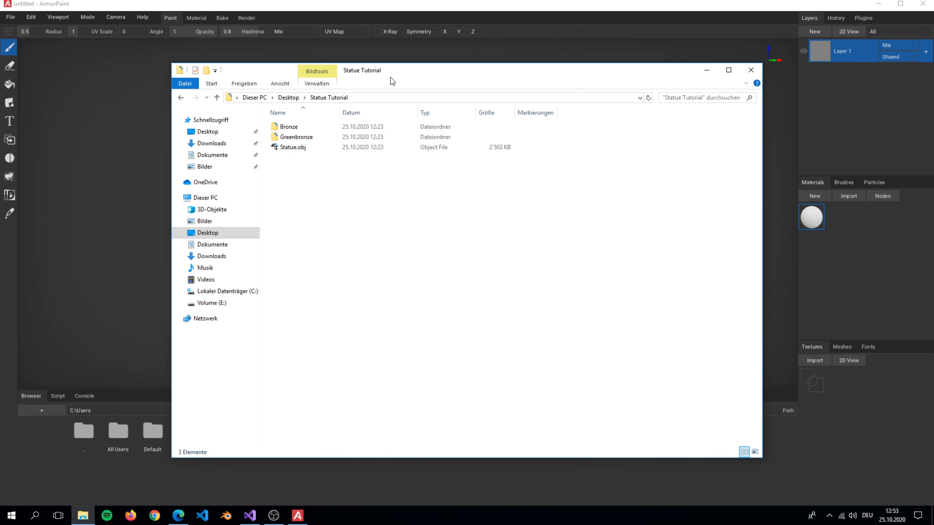
pyautogui.click(362, 99)
pyautogui.hotkey('ctrl', 'c')
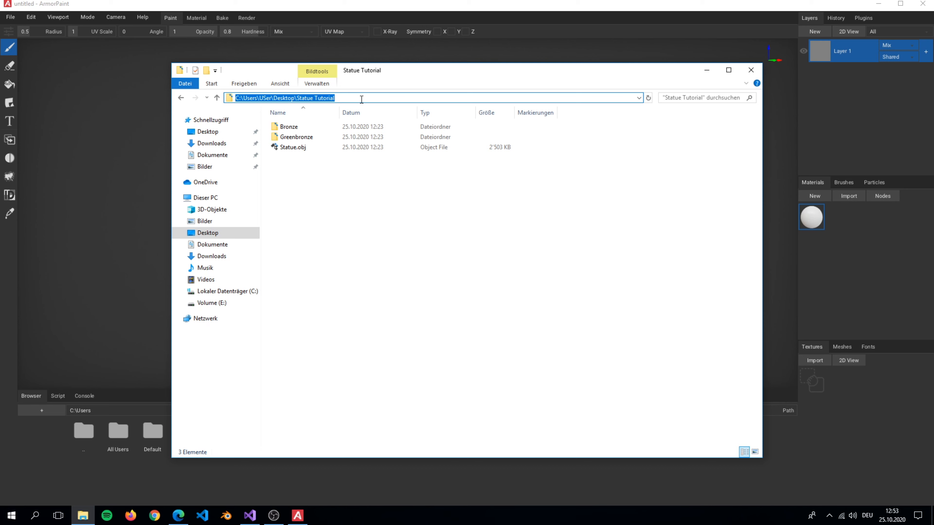
# Step: Set ArmorPaint's file browser path to C:\Users\USer\Desktop\Statue Tutorial and bookmark the folder
pyautogui.click(342, 15)
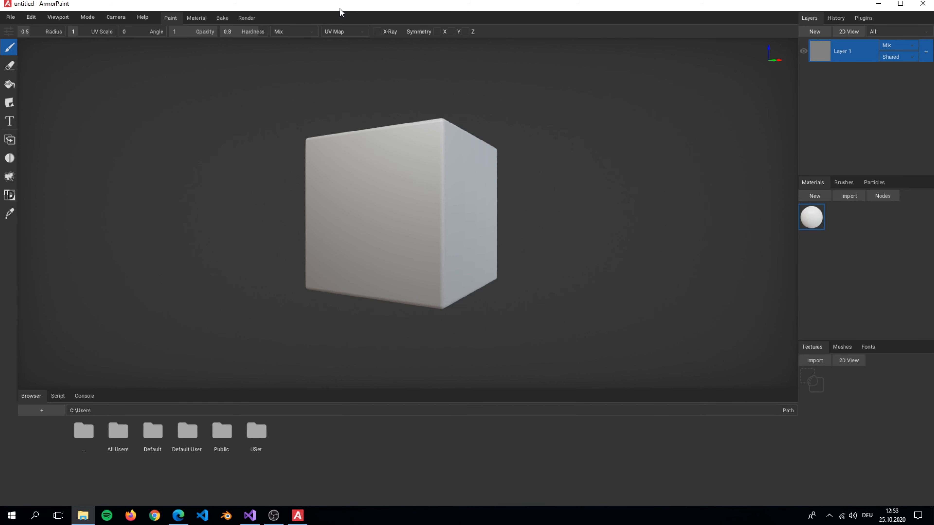
pyautogui.click(100, 409)
pyautogui.hotkey('ctrl', 'v')
pyautogui.press('Return')
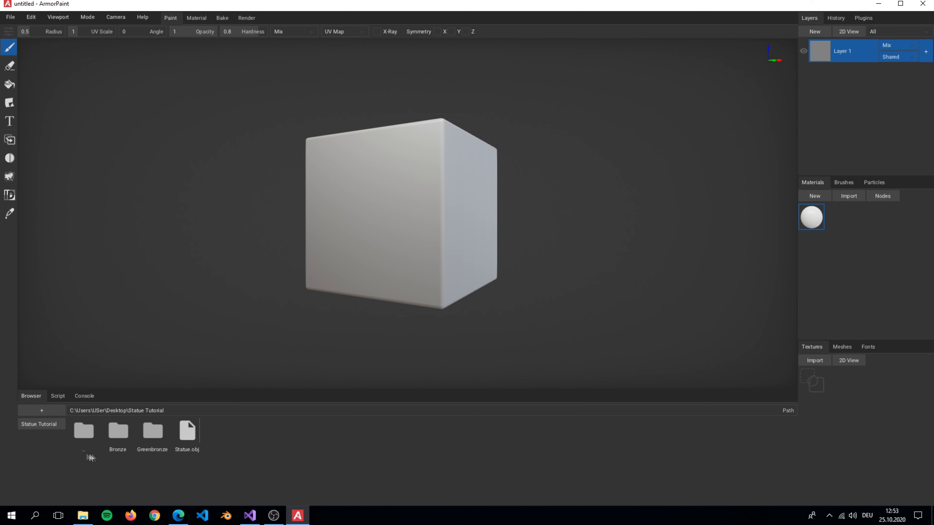
# Step: Import the Statue.obj mesh split by Material and hide the file browser
pyautogui.moveTo(186, 430); pyautogui.dragTo(359, 208)
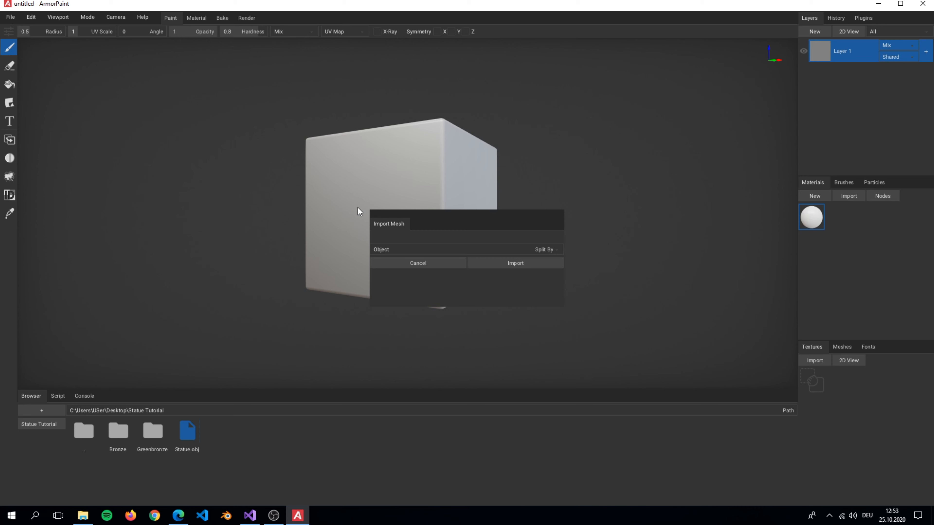
pyautogui.click(540, 249)
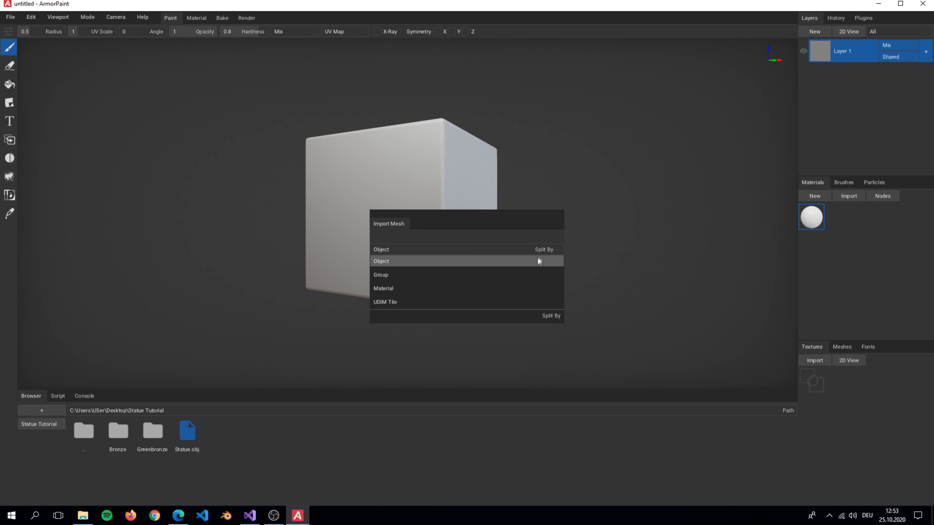
pyautogui.click(530, 285)
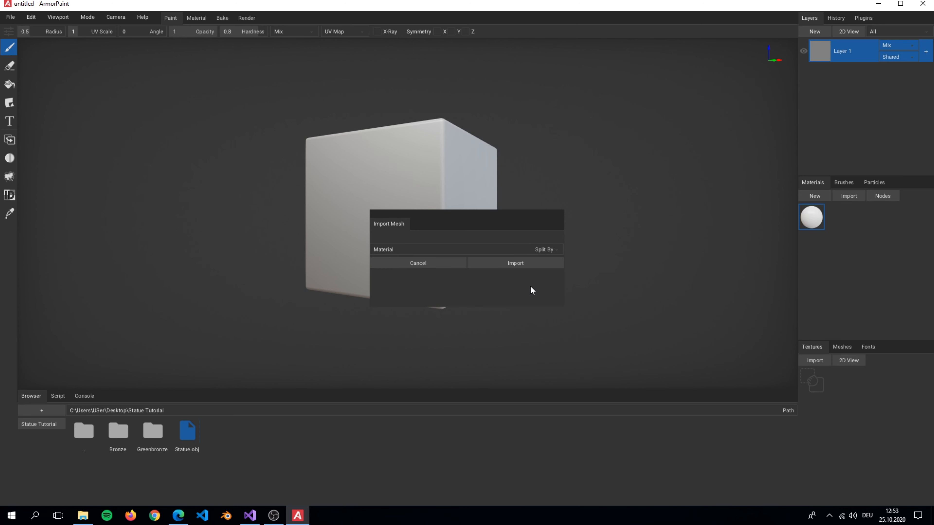
pyautogui.click(525, 263)
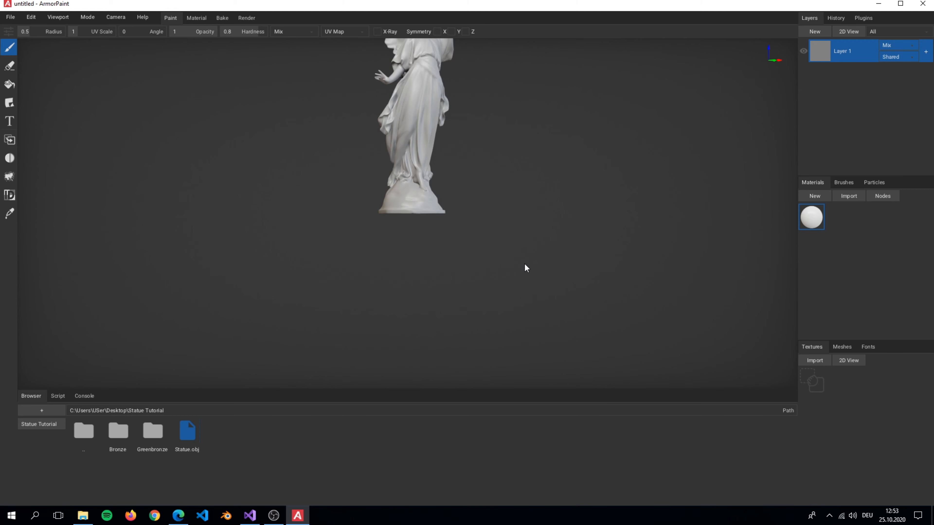
pyautogui.click(35, 394)
pyautogui.moveTo(425, 156); pyautogui.dragTo(397, 165, button='right')
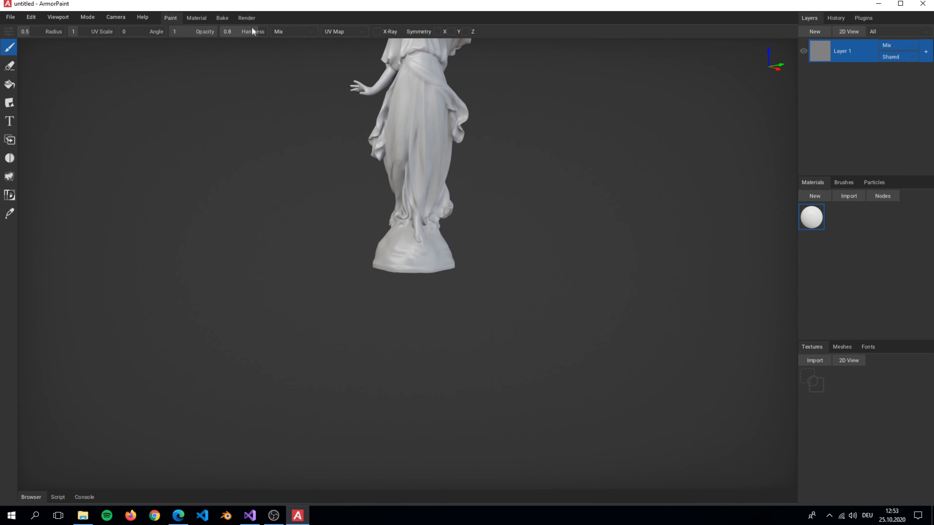
# Step: Move the statue down along the vertical axis in the Render workspace so its whole figure fits the view, and return to painting
pyautogui.click(248, 19)
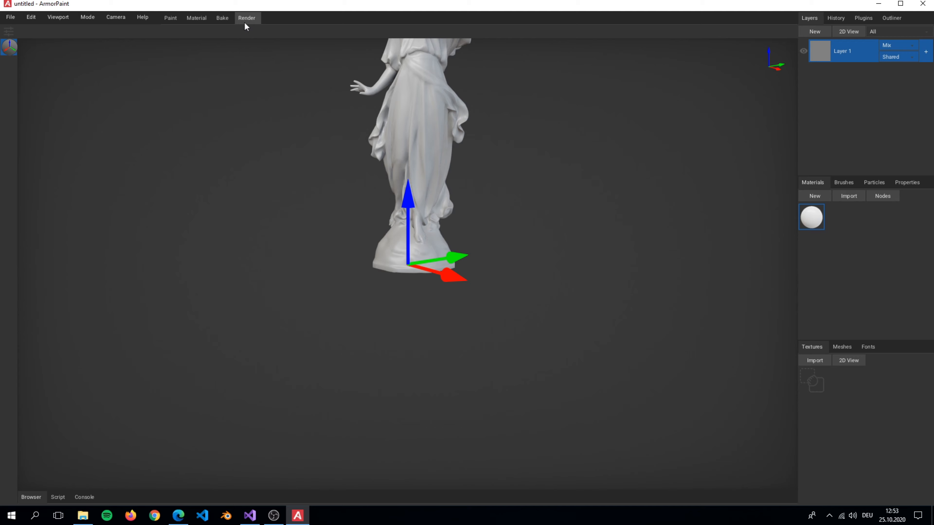
pyautogui.moveTo(403, 199); pyautogui.dragTo(401, 300)
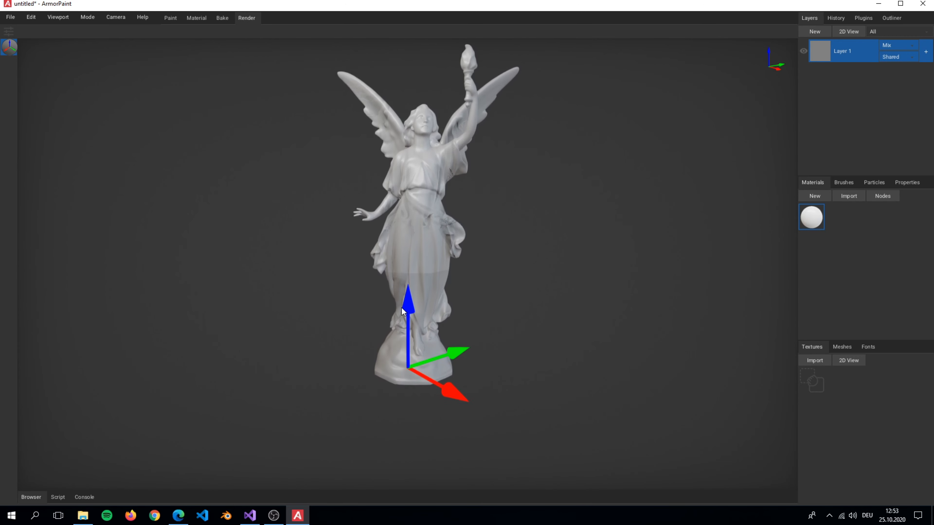
pyautogui.moveTo(476, 289); pyautogui.dragTo(411, 314, button='right')
pyautogui.moveTo(469, 281); pyautogui.dragTo(488, 294, button='right')
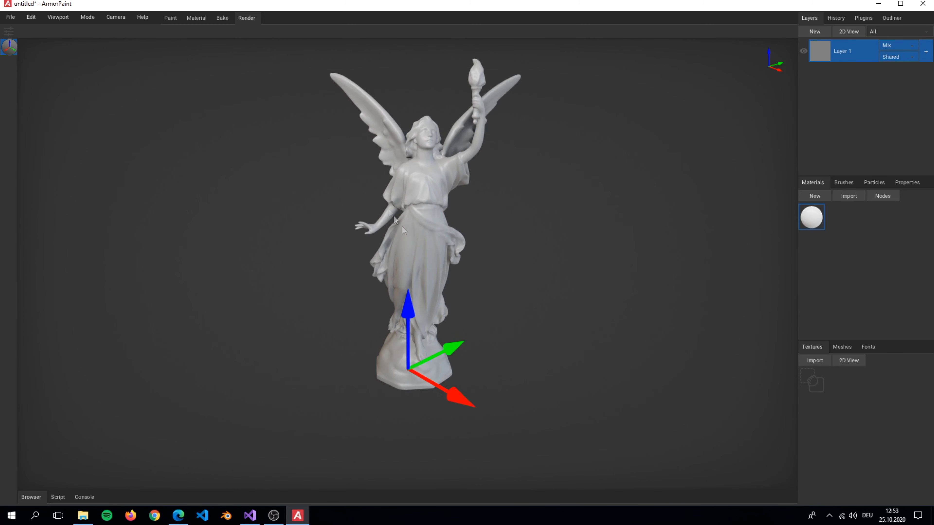
pyautogui.click(170, 17)
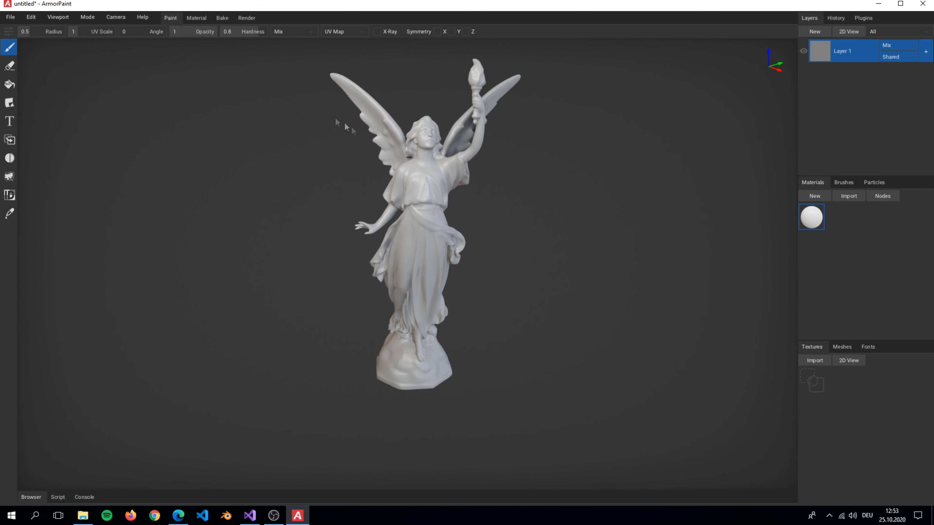
# Step: Paint a test brush stroke down the statue's front and undo it
pyautogui.moveTo(424, 140)
pyautogui.mouseDown()
pyautogui.moveTo(437, 154)
pyautogui.moveTo(408, 228)
pyautogui.moveTo(425, 243)
pyautogui.mouseUp()
pyautogui.moveTo(459, 184); pyautogui.dragTo(516, 195, button='right')
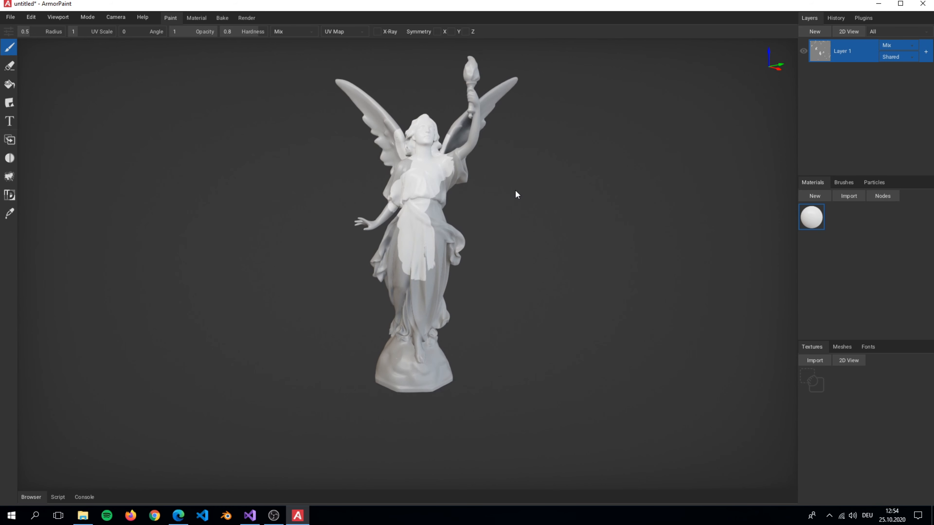
pyautogui.hotkey('ctrl', 'z')
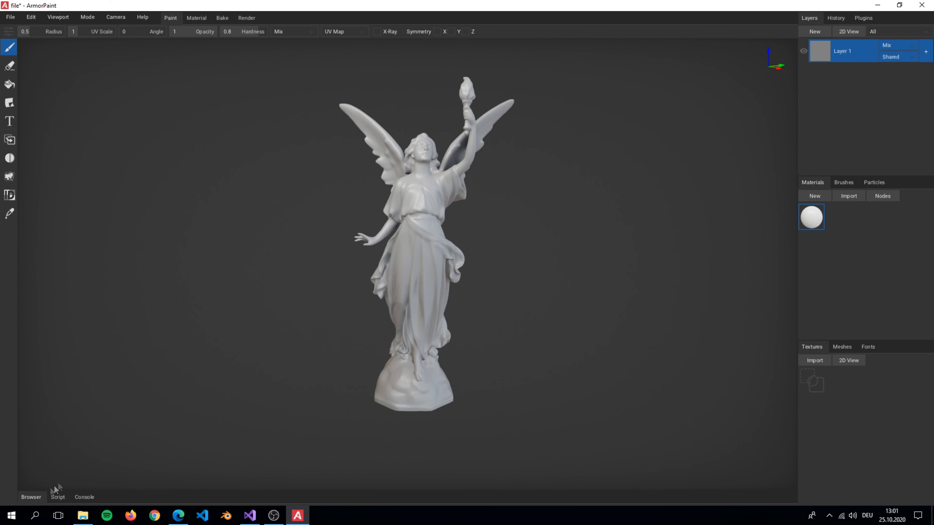
# Step: Create a material from the Greenbronze texture folder and show its node setup
pyautogui.click(37, 497)
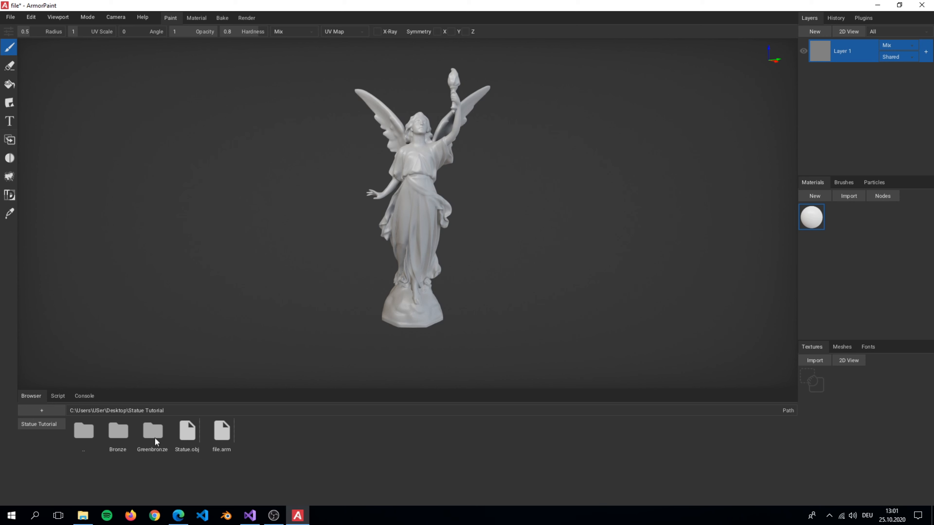
pyautogui.moveTo(148, 432); pyautogui.dragTo(851, 393)
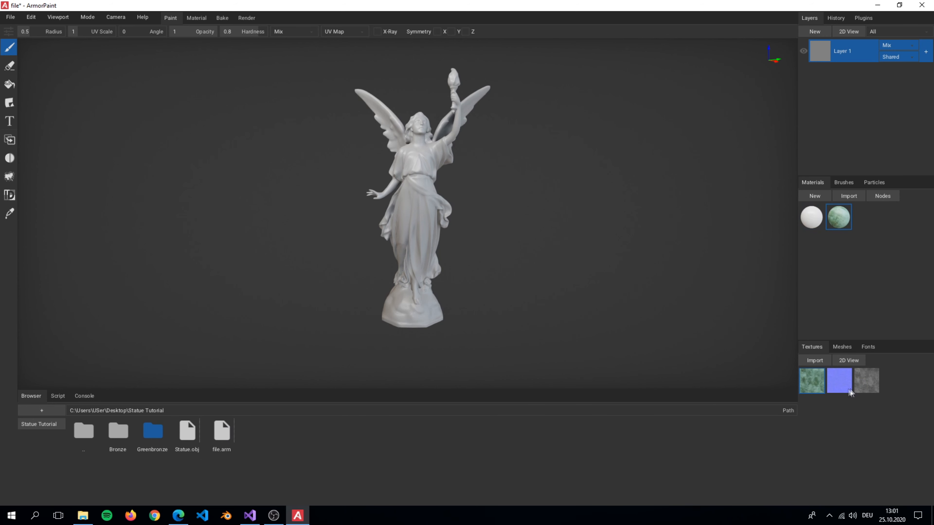
pyautogui.click(40, 396)
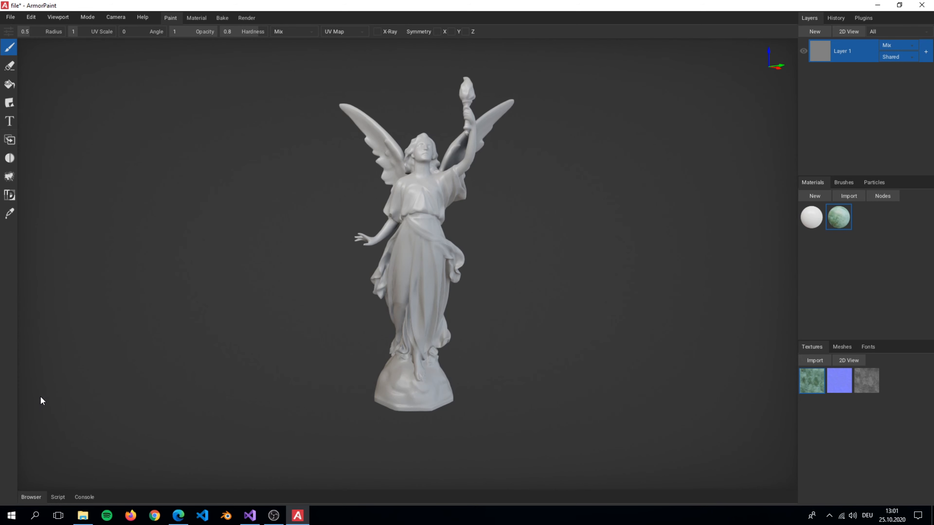
pyautogui.click(879, 198)
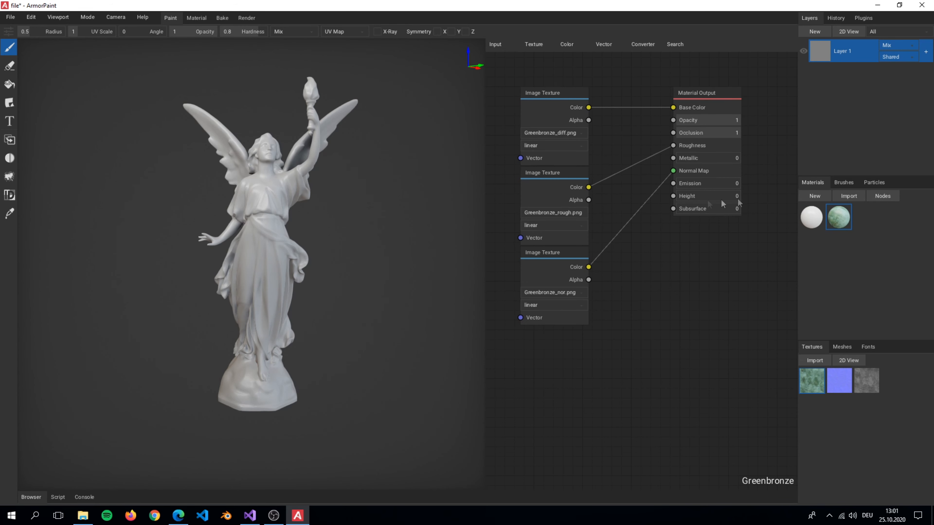
pyautogui.scroll(1, 134, 126)
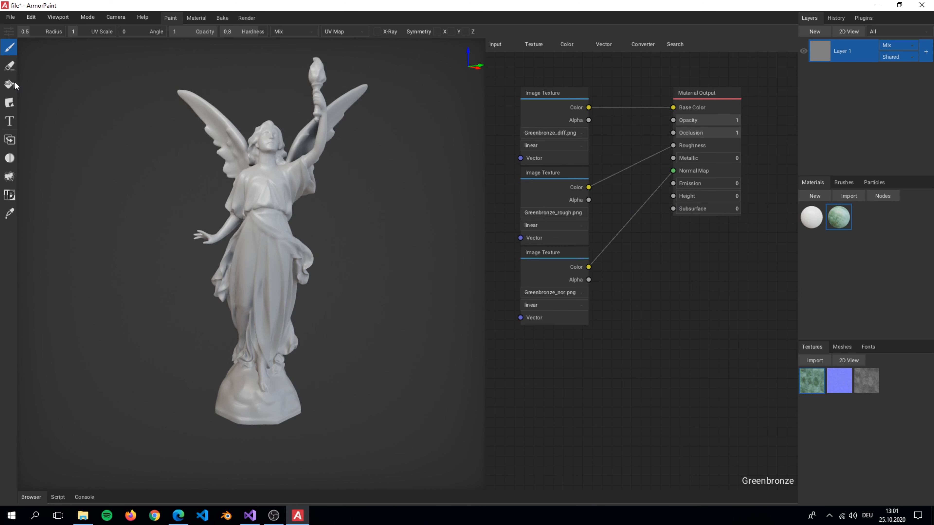
# Step: Replace Layer 1 with a new empty layer and fill the whole statue with the Greenbronze material
pyautogui.click(13, 85)
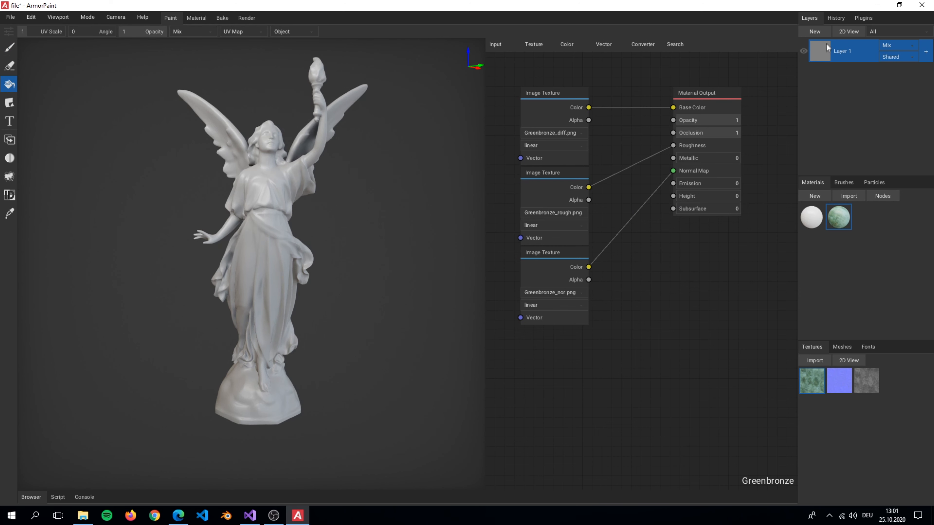
pyautogui.click(828, 32)
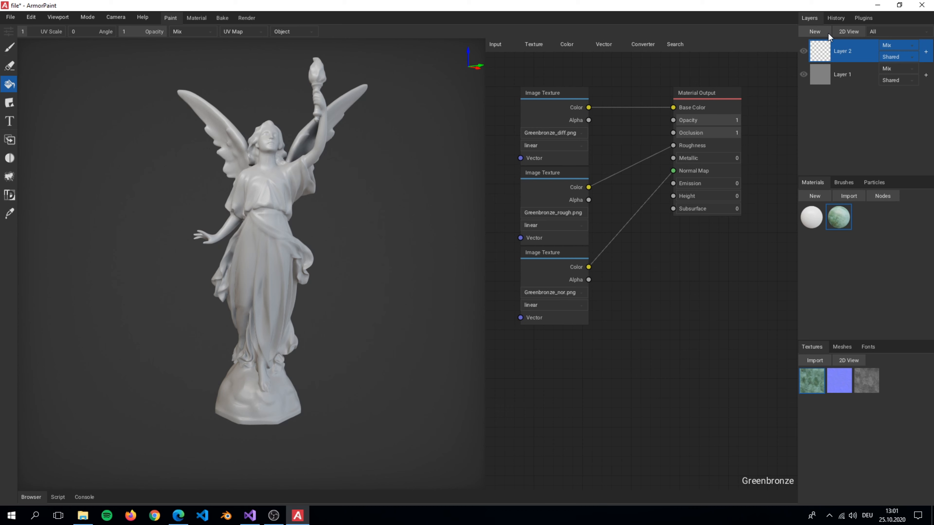
pyautogui.rightClick(825, 72)
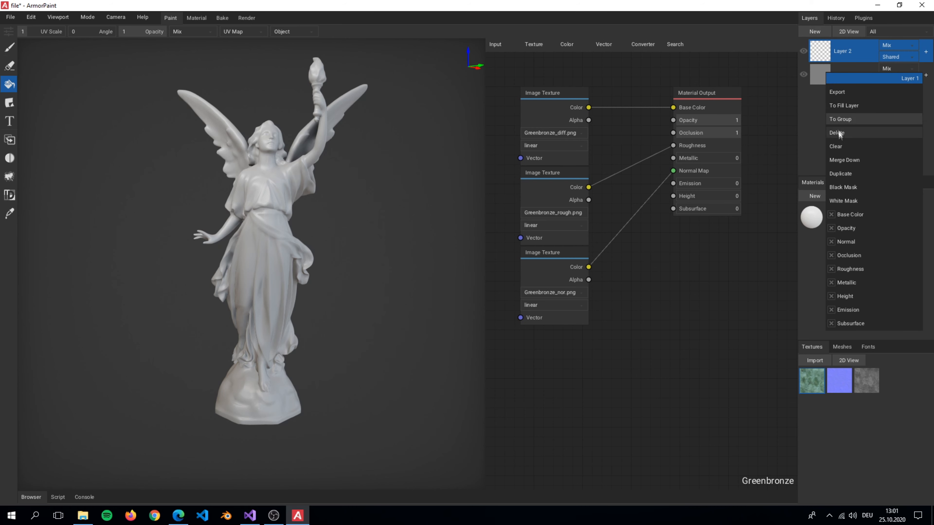
pyautogui.click(841, 132)
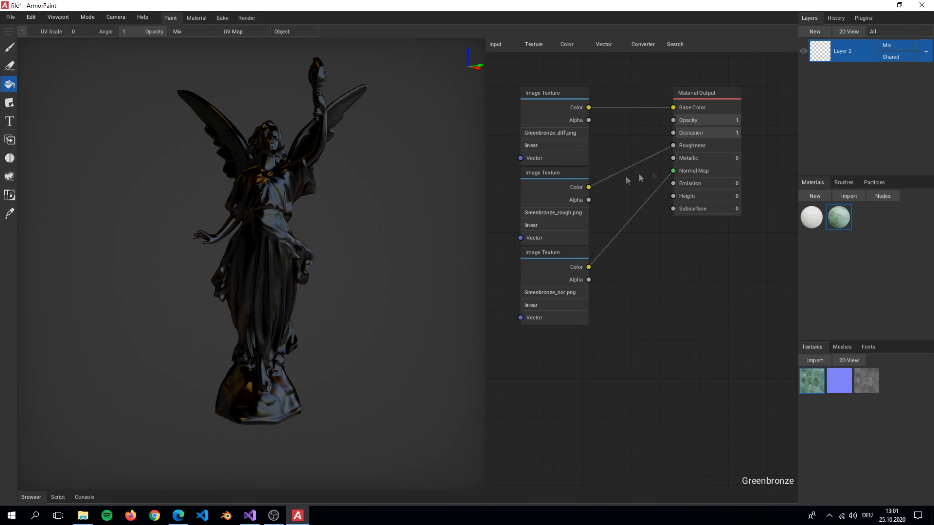
pyautogui.click(294, 190)
pyautogui.moveTo(289, 190); pyautogui.dragTo(400, 195, button='right')
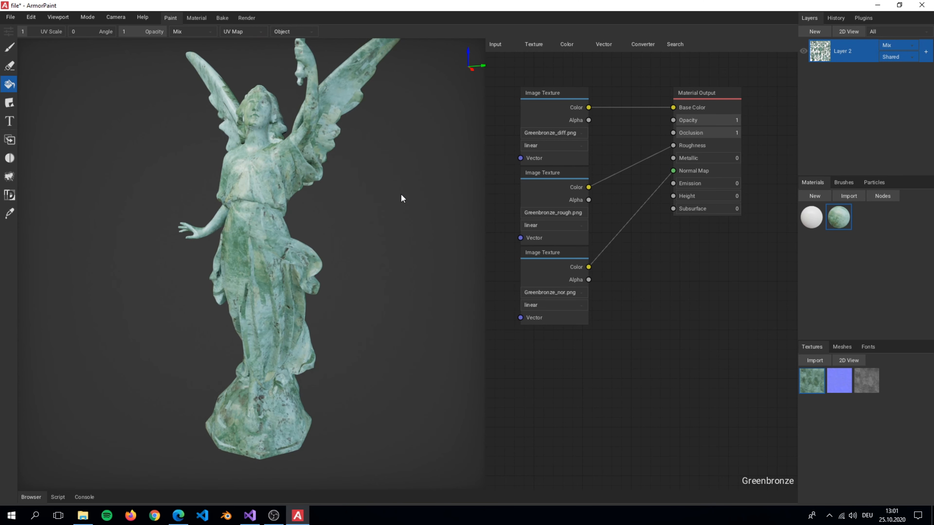
# Step: Add a Mapping node and connect its Vector output to the Vector inputs of all three Greenbronze image textures
pyautogui.moveTo(535, 174); pyautogui.dragTo(621, 213, button='right')
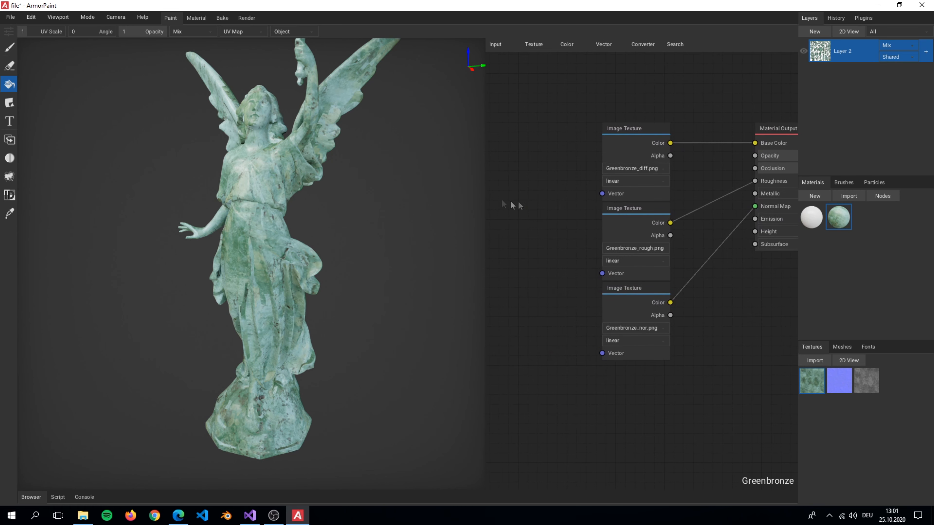
pyautogui.moveTo(482, 196); pyautogui.dragTo(379, 194)
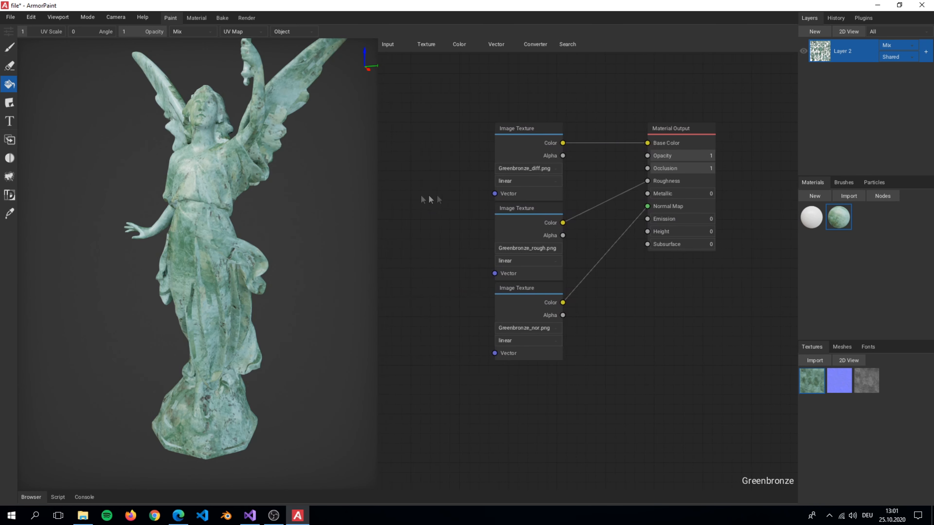
pyautogui.moveTo(531, 191); pyautogui.dragTo(425, 222)
pyautogui.write('mapping')
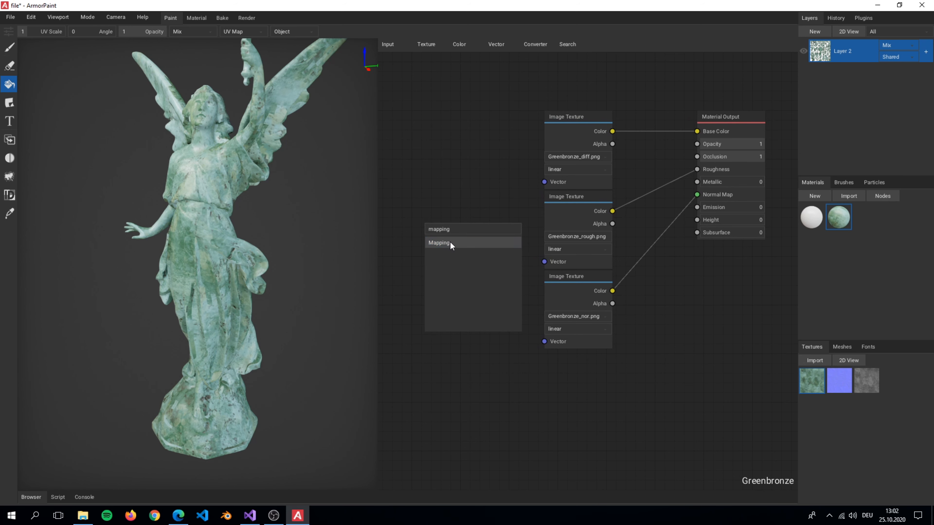
pyautogui.click(450, 242)
pyautogui.moveTo(447, 240); pyautogui.dragTo(406, 200)
pyautogui.moveTo(473, 216); pyautogui.dragTo(543, 261)
pyautogui.moveTo(473, 216); pyautogui.dragTo(544, 341)
pyautogui.moveTo(445, 215); pyautogui.dragTo(460, 165)
# Step: Add a Texture Coord node and connect its UV output to the Mapping node's Vector input
pyautogui.moveTo(492, 190); pyautogui.dragTo(613, 183, button='middle')
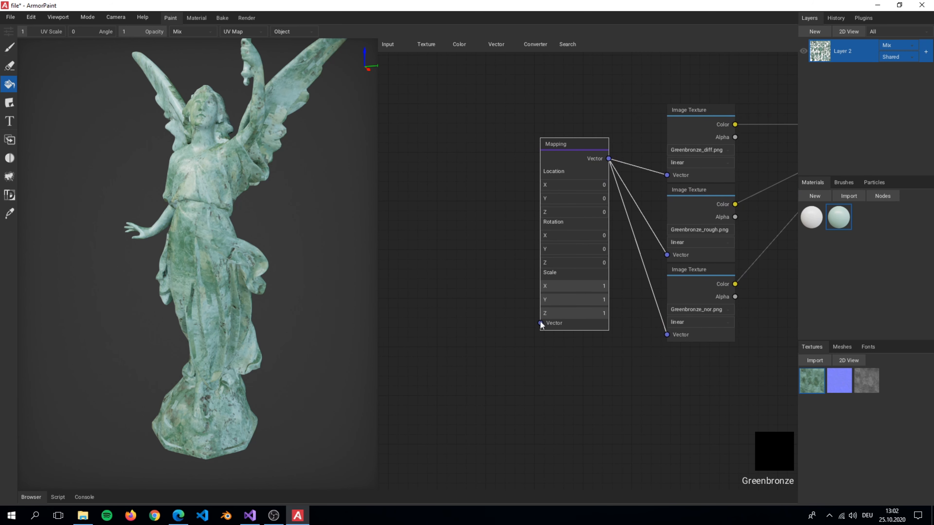
pyautogui.moveTo(540, 323); pyautogui.dragTo(423, 193)
pyautogui.write('coord')
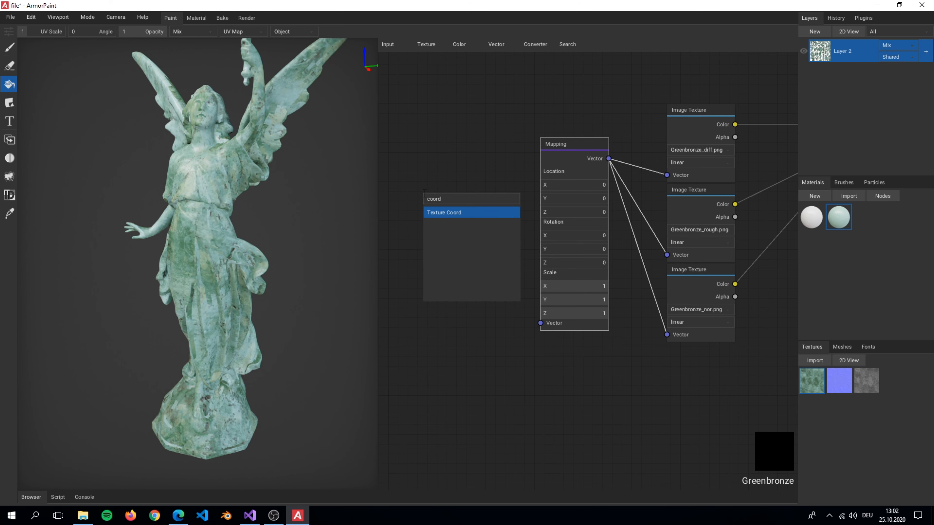
pyautogui.press('Return')
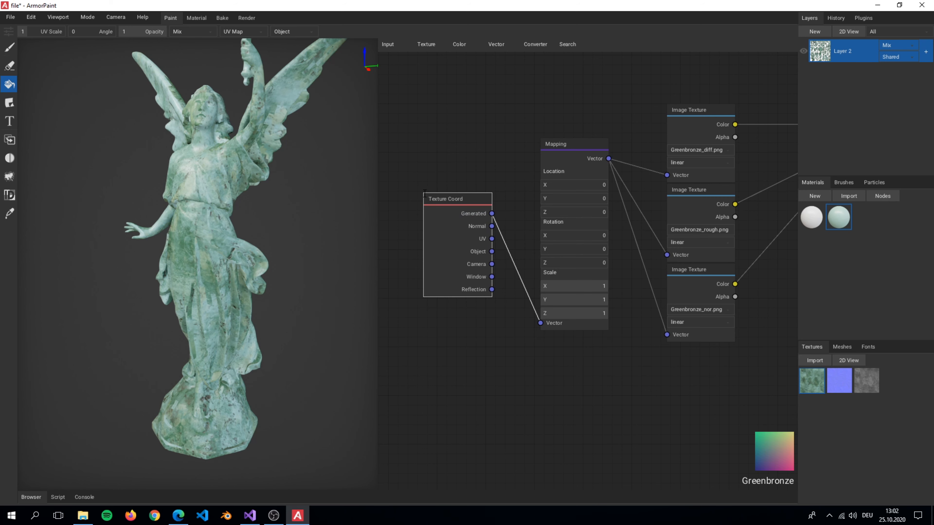
pyautogui.moveTo(424, 193); pyautogui.dragTo(394, 207)
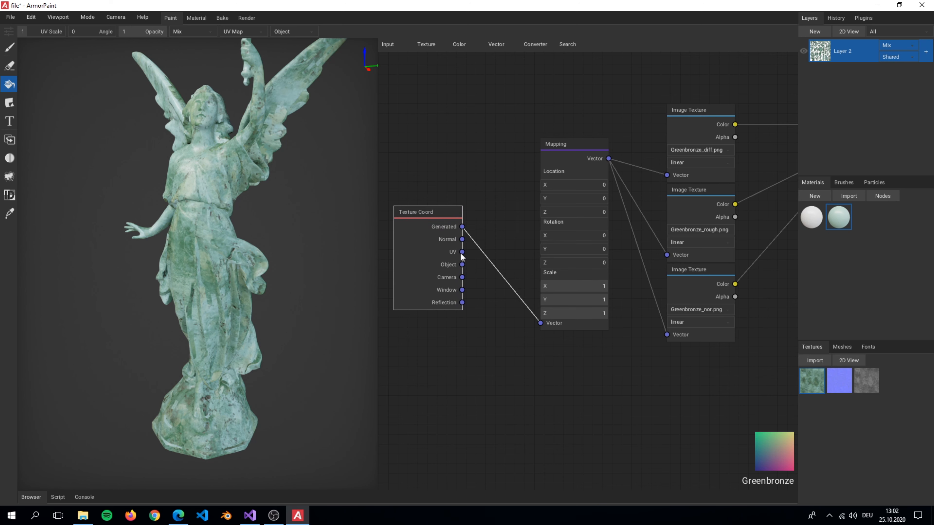
pyautogui.moveTo(500, 231); pyautogui.dragTo(537, 323)
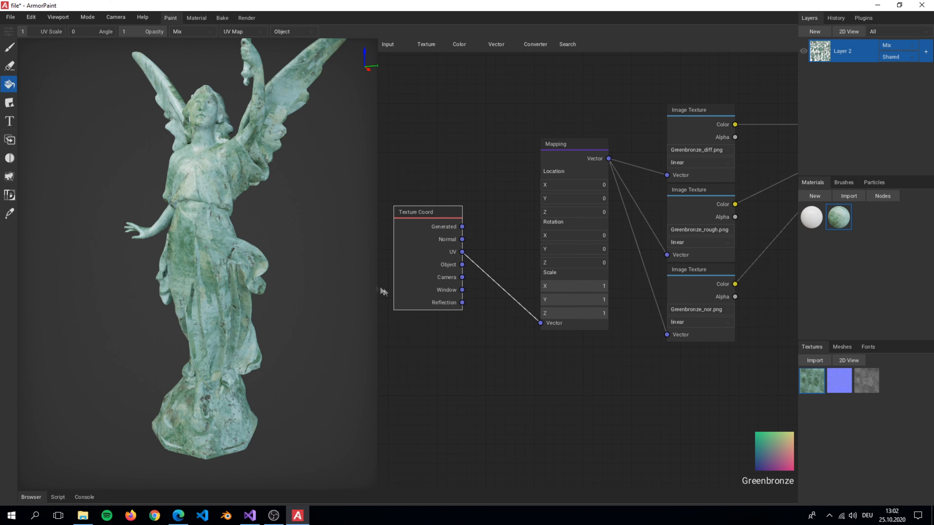
# Step: Set the Mapping node's X, Y and Z scale to 3 and close the node editor
pyautogui.moveTo(246, 185); pyautogui.dragTo(254, 185, button='right')
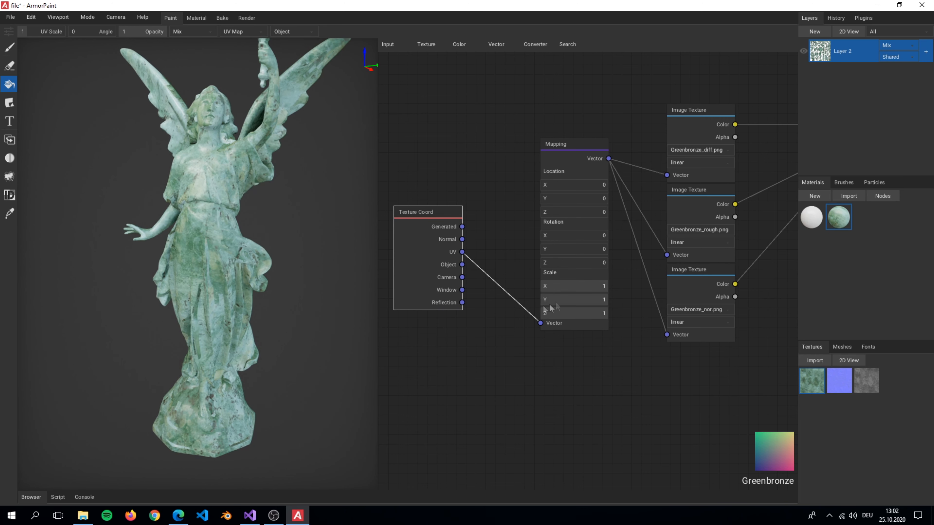
pyautogui.click(584, 288)
pyautogui.press('Return')
pyautogui.click(586, 298)
pyautogui.write('3')
pyautogui.press('Return')
pyautogui.write('3')
pyautogui.press('Return')
pyautogui.moveTo(228, 240)
pyautogui.mouseDown(button='right')
pyautogui.moveTo(323, 240)
pyautogui.moveTo(244, 239)
pyautogui.mouseUp(button='right')
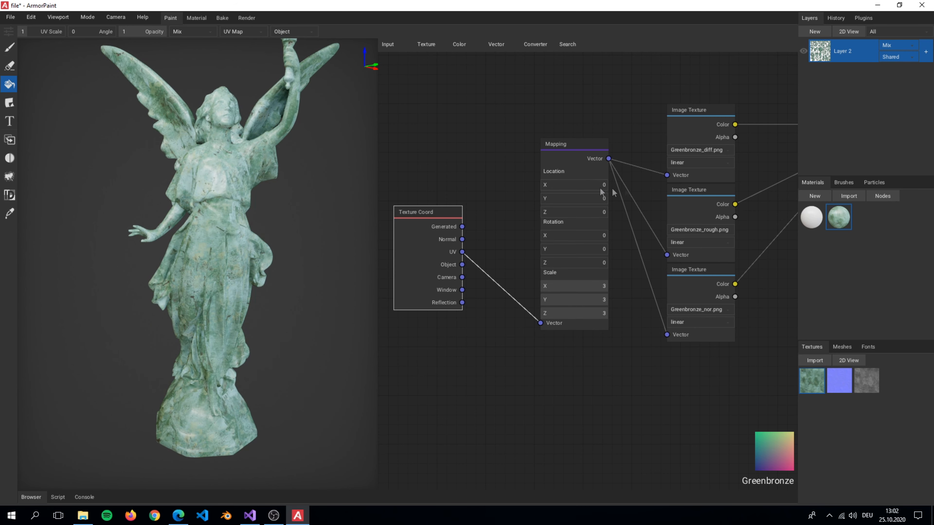
pyautogui.click(873, 193)
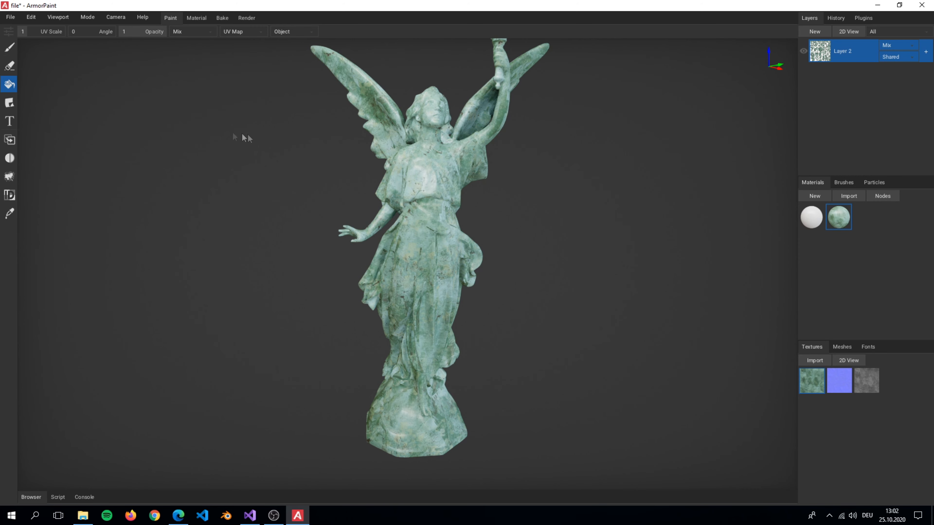
# Step: Switch to the Brush tool and set its radius to 0.29 and opacity to 0.4
pyautogui.click(13, 49)
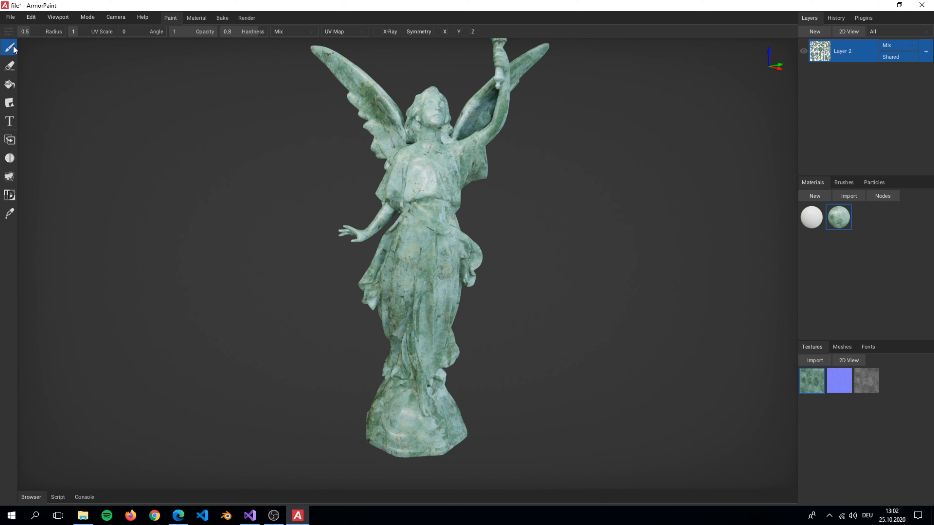
pyautogui.moveTo(92, 87)
pyautogui.mouseDown(button='right')
pyautogui.moveTo(101, 87)
pyautogui.moveTo(86, 86)
pyautogui.mouseUp(button='right')
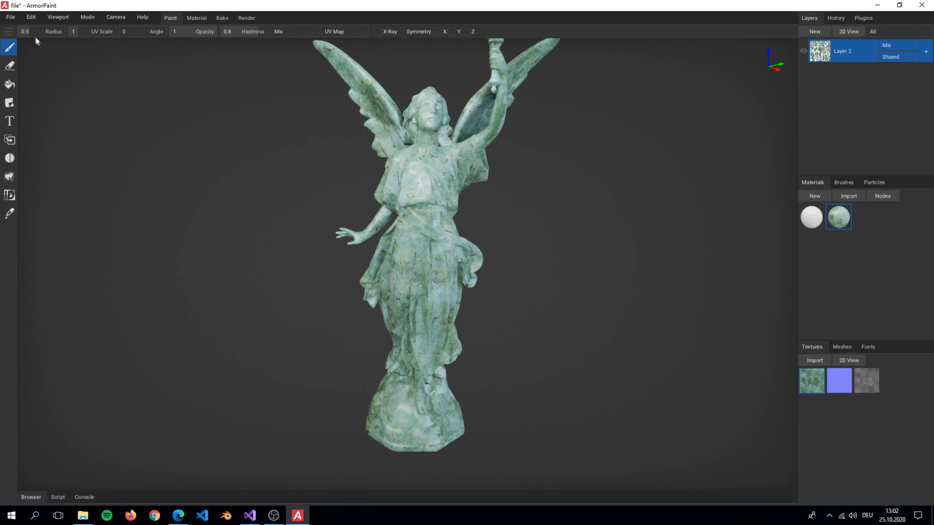
pyautogui.moveTo(26, 32); pyautogui.dragTo(25, 32)
pyautogui.moveTo(207, 31); pyautogui.dragTo(188, 34)
pyautogui.moveTo(384, 144); pyautogui.dragTo(390, 88, button='right')
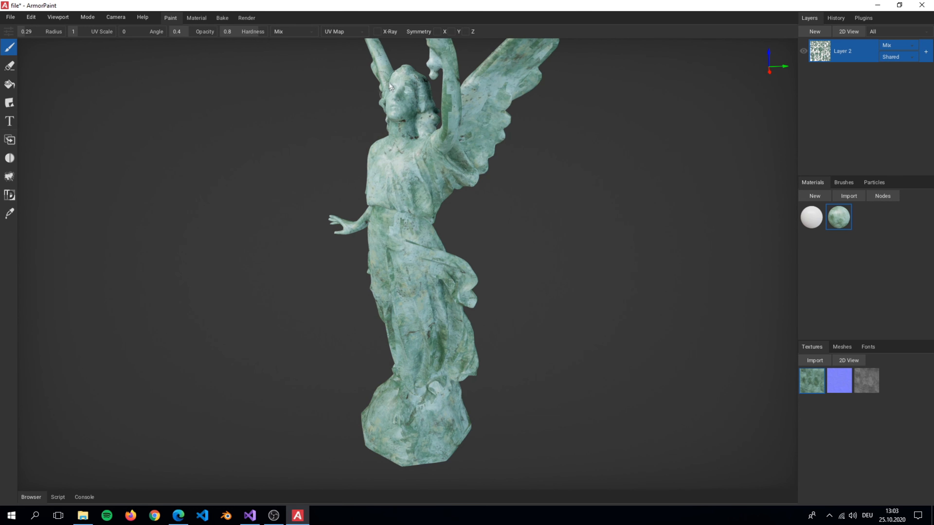
# Step: Change the brush's texture coordinates from UV Map to Project
pyautogui.click(339, 31)
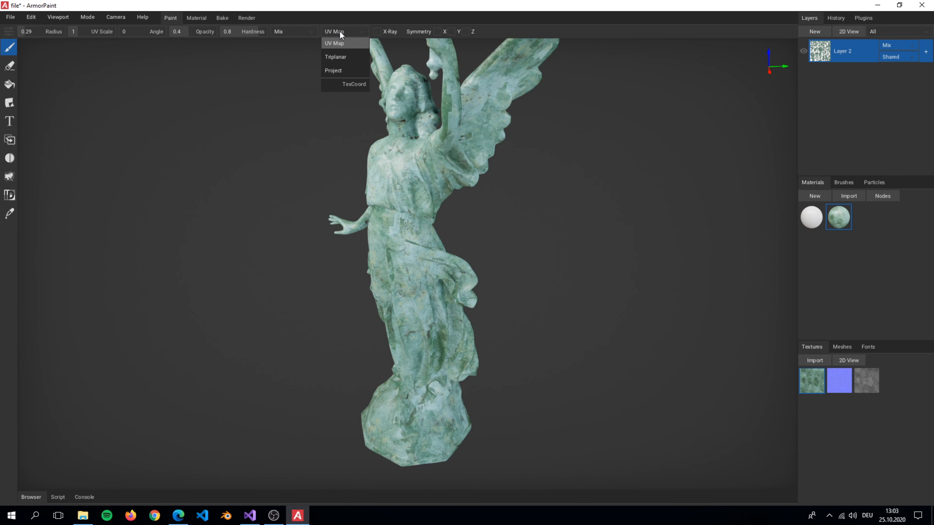
pyautogui.click(350, 71)
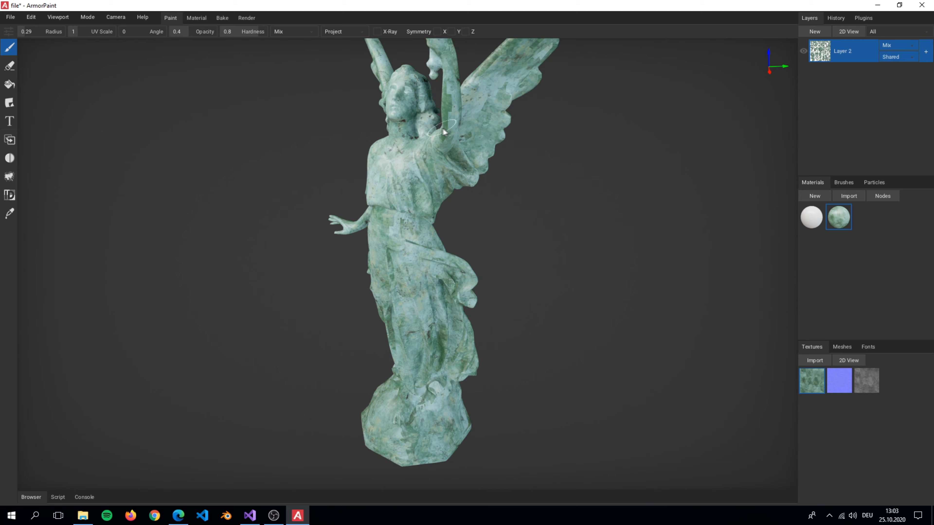
# Step: Examine the green patina across the statue's robe, wings and base from several angles
pyautogui.scroll(5, 443, 121)
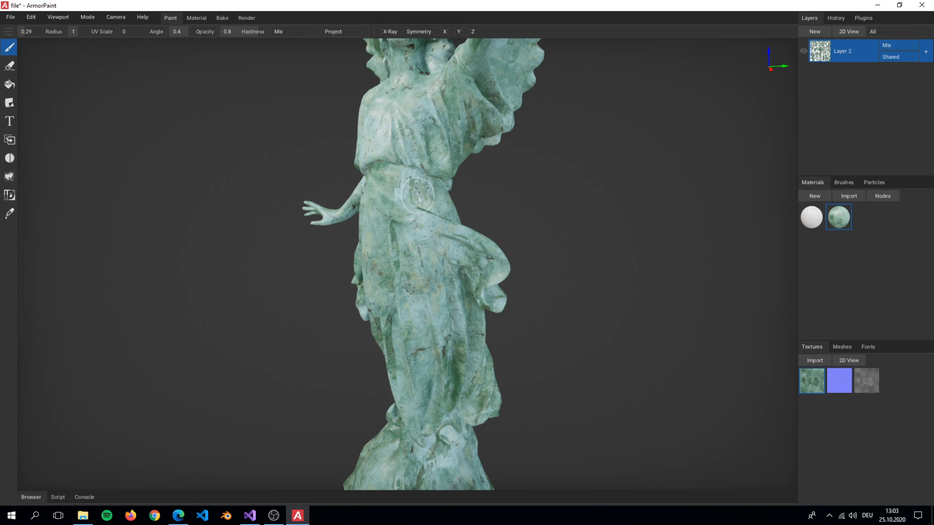
pyautogui.moveTo(408, 182); pyautogui.dragTo(471, 180, button='right')
pyautogui.moveTo(422, 107); pyautogui.dragTo(416, 256, button='middle')
pyautogui.moveTo(423, 213); pyautogui.dragTo(340, 204, button='right')
pyautogui.moveTo(422, 175); pyautogui.dragTo(373, 197, button='right')
pyautogui.moveTo(400, 353); pyautogui.dragTo(402, 235, button='middle')
pyautogui.moveTo(402, 234); pyautogui.dragTo(533, 269, button='right')
pyautogui.moveTo(349, 364); pyautogui.dragTo(518, 224, button='right')
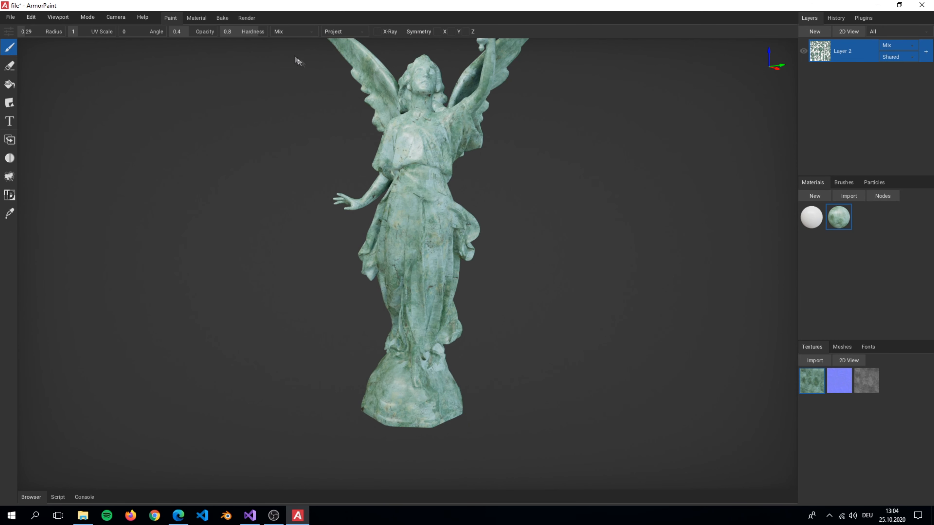
# Step: Set the brush's texture coordinates to UV Map and its opacity to 1
pyautogui.click(333, 32)
pyautogui.click(330, 44)
pyautogui.moveTo(202, 37); pyautogui.dragTo(233, 34)
pyautogui.moveTo(417, 69); pyautogui.dragTo(575, 102, button='right')
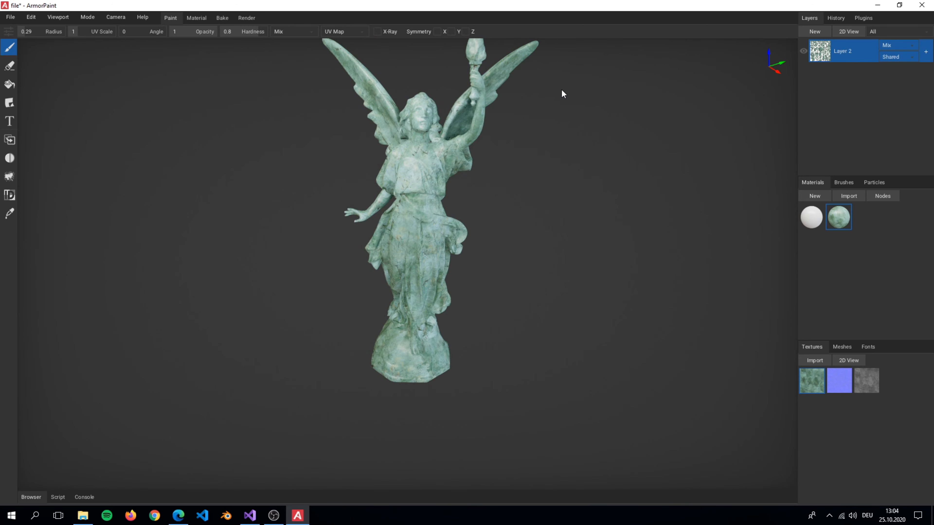
pyautogui.moveTo(561, 94)
pyautogui.mouseDown(button='right')
pyautogui.moveTo(425, 95)
pyautogui.moveTo(579, 92)
pyautogui.moveTo(552, 91)
pyautogui.mouseUp(button='right')
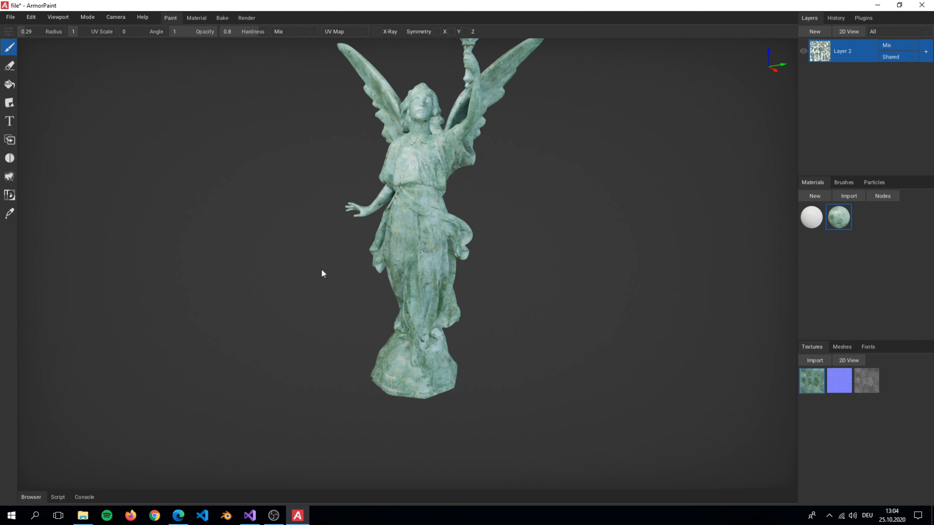
# Step: Import the Bronze folder from the Statue Tutorial directory as a new material
pyautogui.click(33, 497)
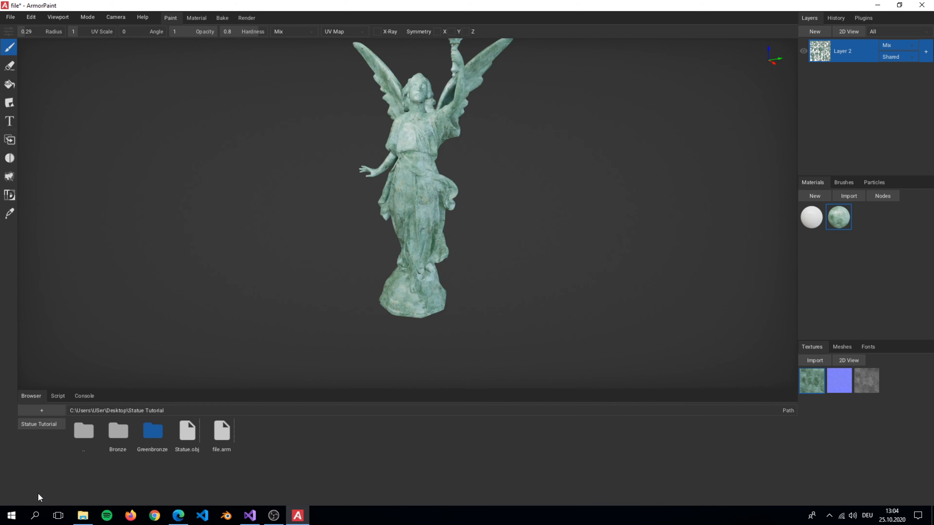
pyautogui.moveTo(118, 434); pyautogui.dragTo(891, 409)
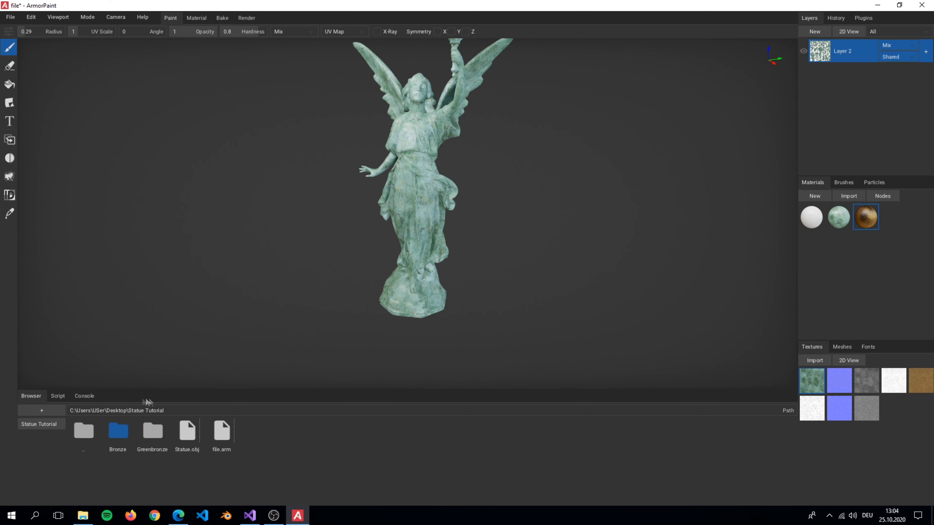
pyautogui.click(38, 394)
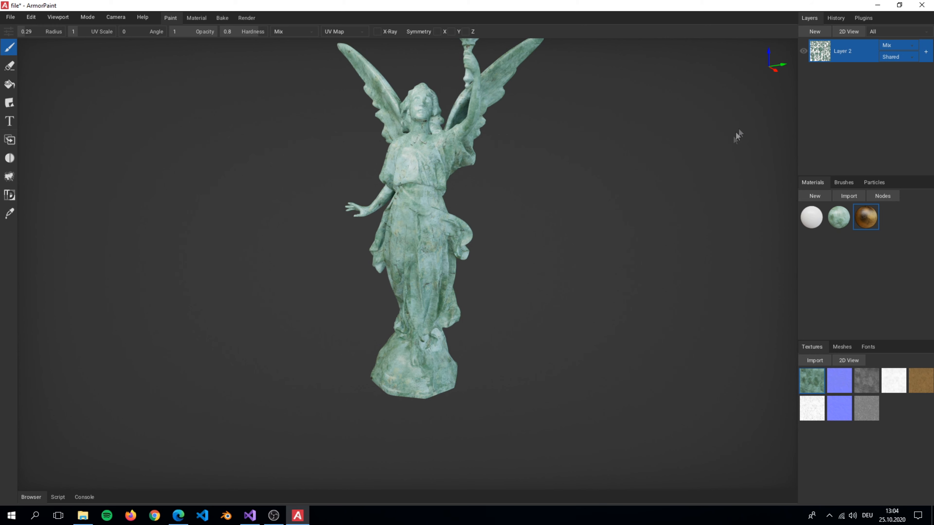
# Step: Add a new layer above the patina layer and fill the whole statue with the Bronze material
pyautogui.click(813, 31)
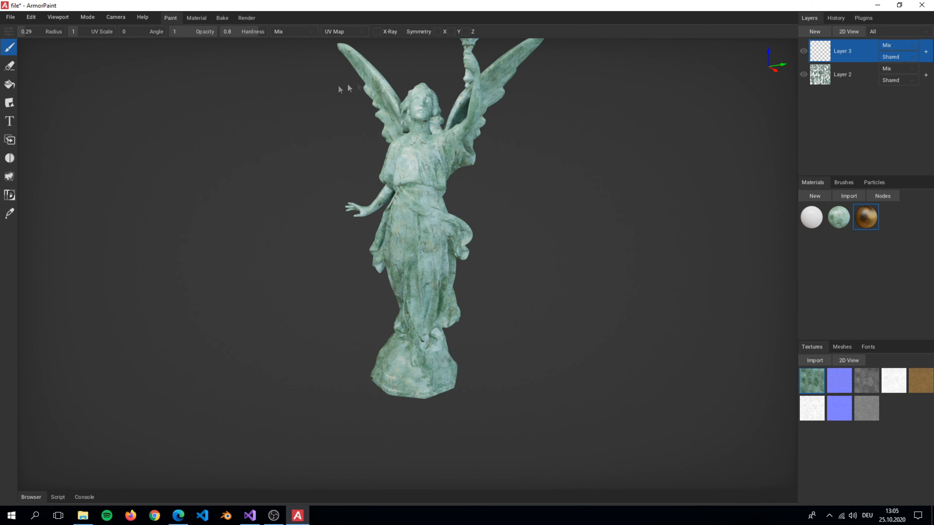
pyautogui.click(11, 85)
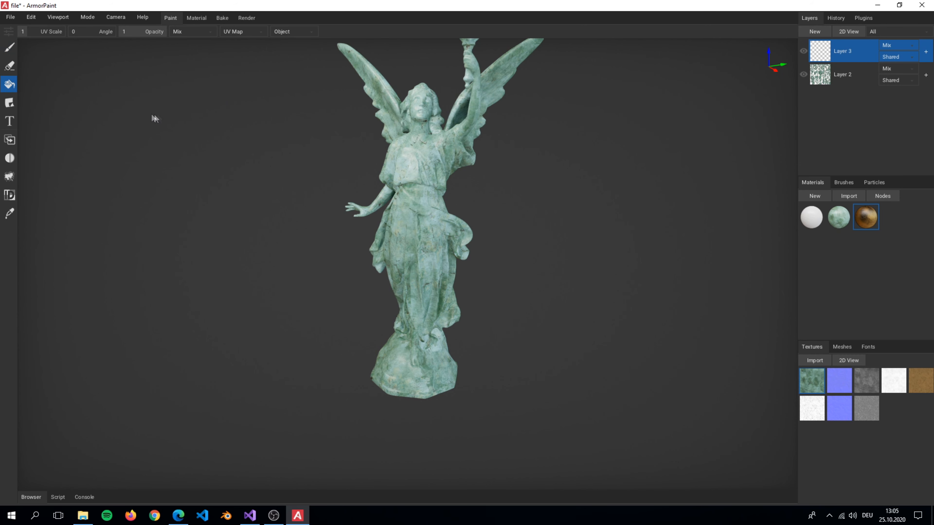
pyautogui.click(426, 214)
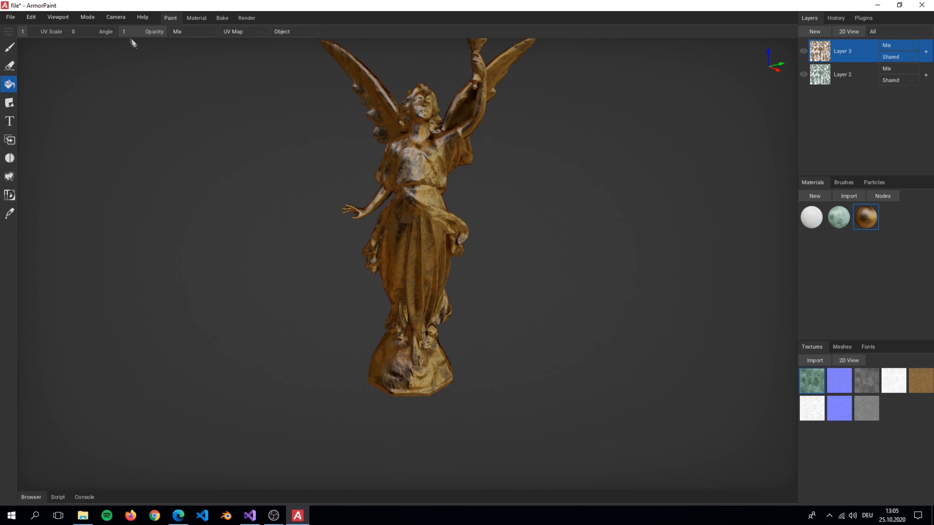
pyautogui.click(117, 17)
pyautogui.click(120, 32)
pyautogui.scroll(3, 524, 217)
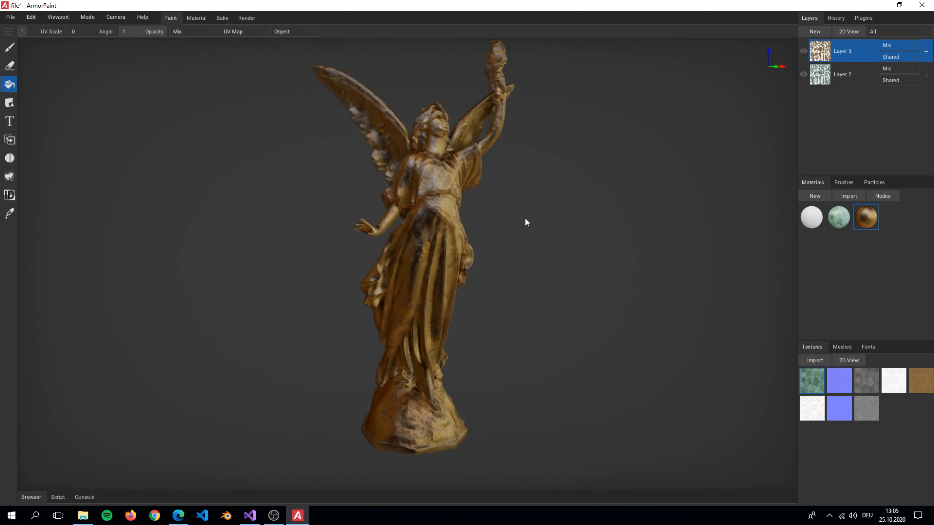
pyautogui.moveTo(533, 221); pyautogui.dragTo(511, 249, button='right')
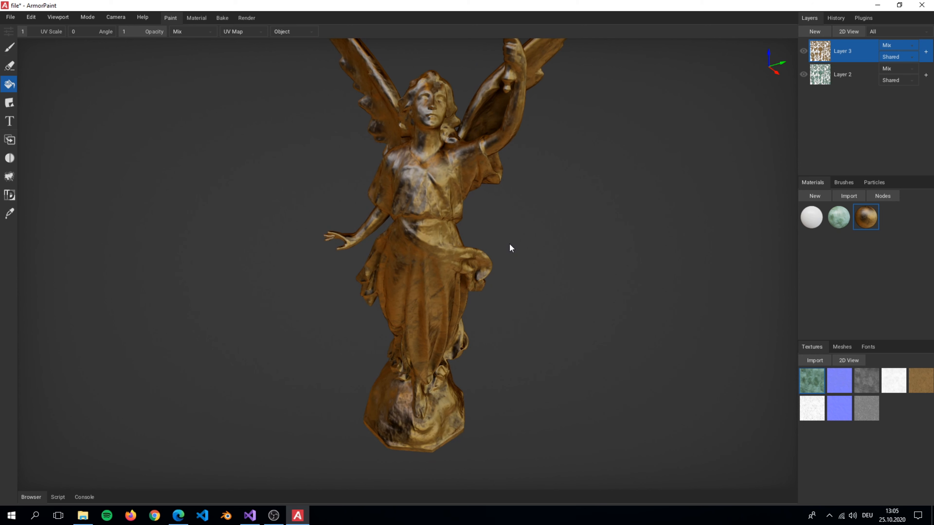
# Step: Add a Mapping node to the Bronze material and connect its Vector output to all five image textures' Vector inputs
pyautogui.click(883, 196)
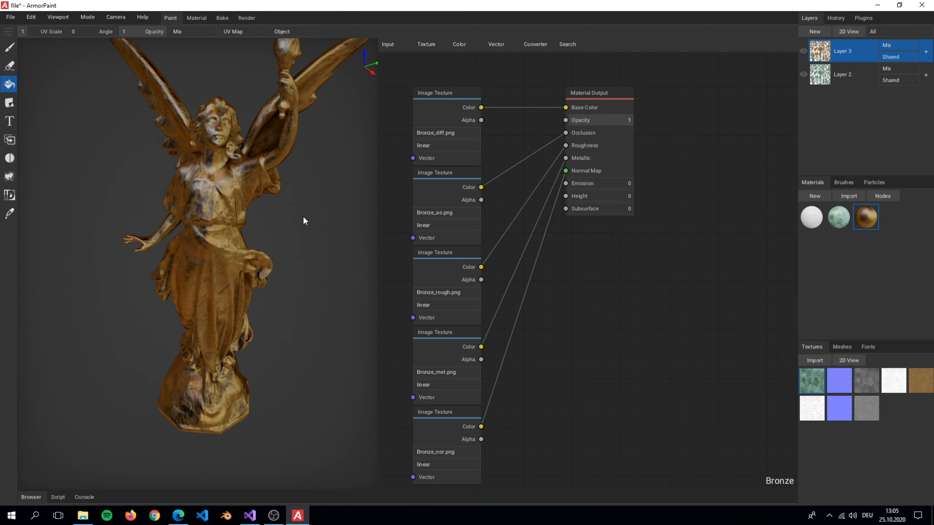
pyautogui.scroll(-3, 489, 210)
pyautogui.scroll(2, 482, 214)
pyautogui.moveTo(484, 223); pyautogui.dragTo(672, 204, button='right')
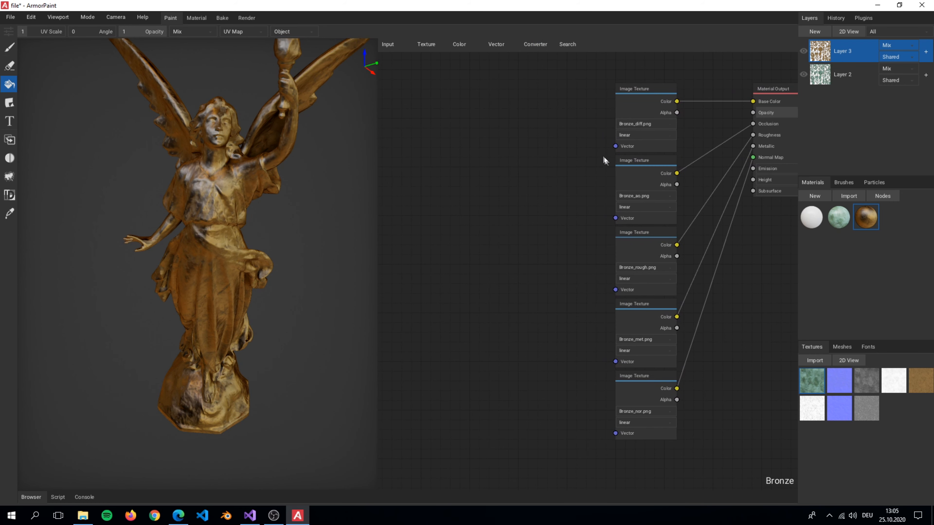
pyautogui.moveTo(616, 146); pyautogui.dragTo(484, 268)
pyautogui.write('mapp')
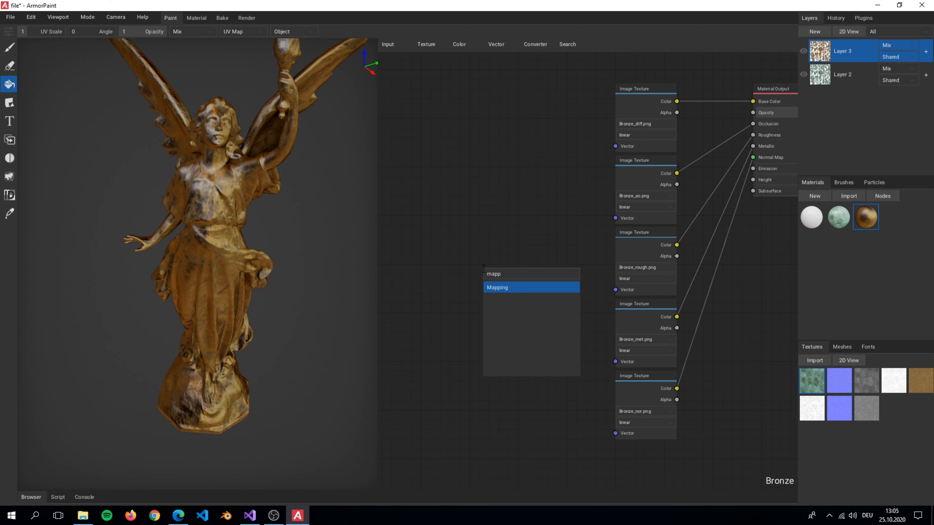
pyautogui.press('Return')
pyautogui.moveTo(483, 268); pyautogui.dragTo(441, 160)
pyautogui.moveTo(501, 180); pyautogui.dragTo(616, 218)
pyautogui.moveTo(615, 290); pyautogui.dragTo(615, 362)
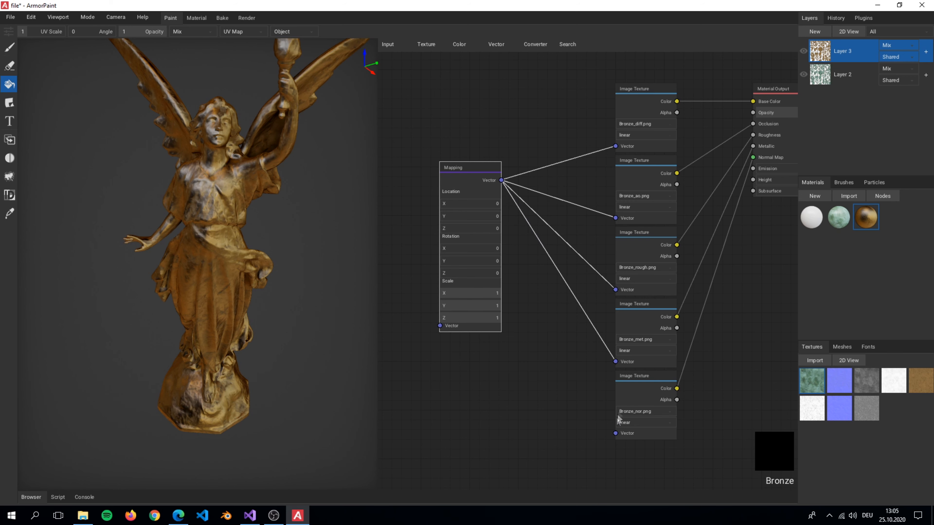
pyautogui.moveTo(615, 433); pyautogui.dragTo(501, 180)
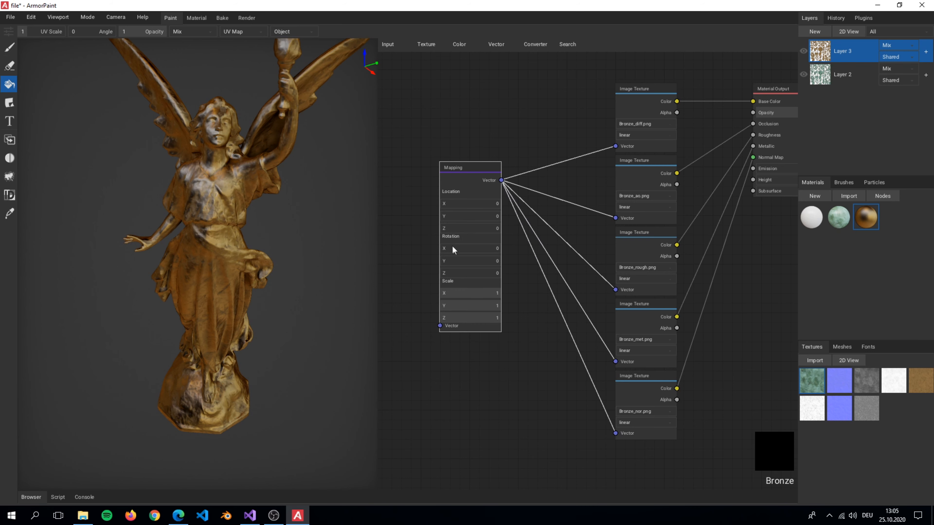
# Step: Add a Texture Coord node to the Bronze material and connect its UV output to the Mapping node's Vector input
pyautogui.moveTo(454, 249); pyautogui.dragTo(525, 223, button='middle')
pyautogui.moveTo(531, 153); pyautogui.dragTo(591, 223)
pyautogui.moveTo(565, 370); pyautogui.dragTo(469, 282)
pyautogui.write('coord')
pyautogui.press('Return')
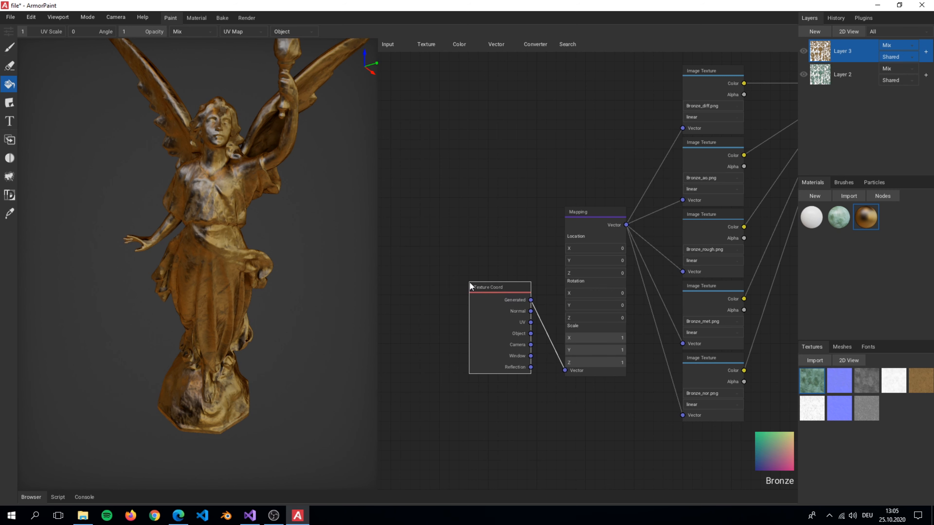
pyautogui.click(448, 259)
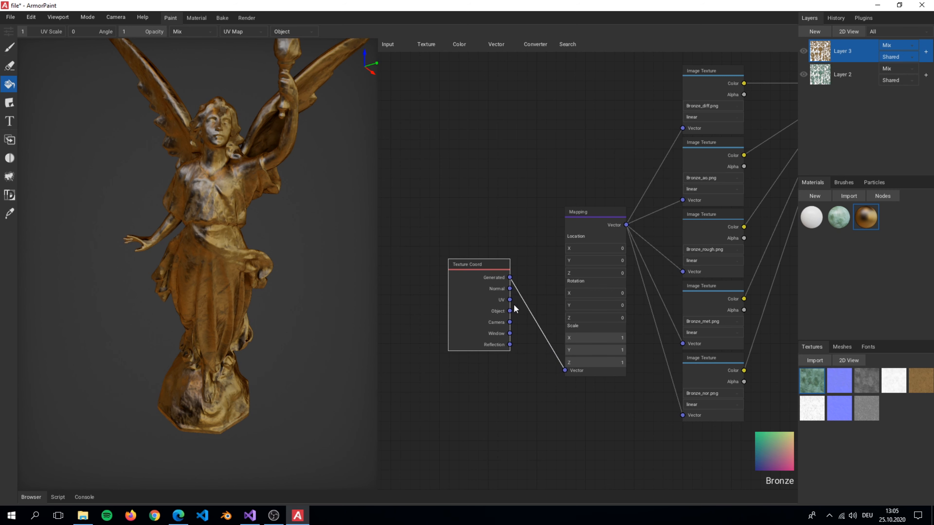
pyautogui.moveTo(510, 300); pyautogui.dragTo(566, 372)
# Step: Set the Bronze Mapping node's X, Y and Z scale to 3, save the project and close the node editor
pyautogui.moveTo(245, 213); pyautogui.dragTo(302, 178, button='right')
pyautogui.hotkey('ctrl', 's')
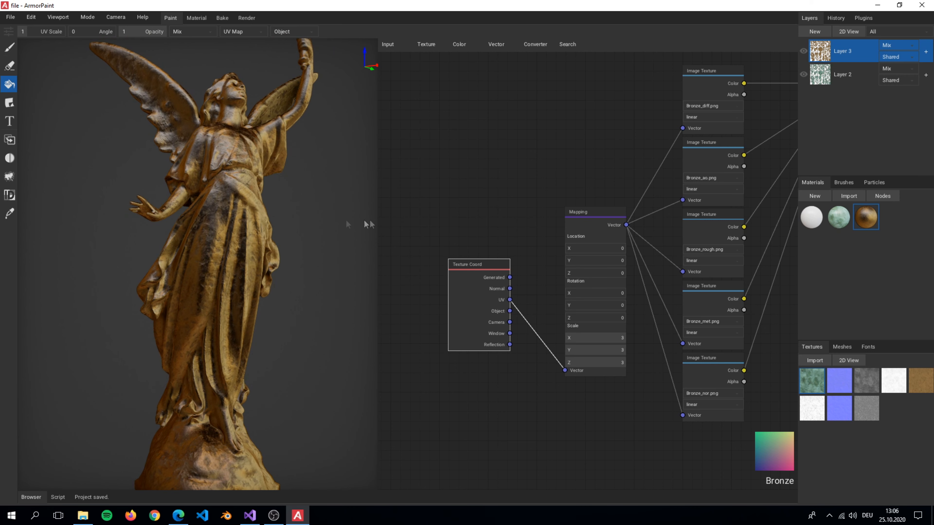
pyautogui.moveTo(369, 219); pyautogui.dragTo(281, 200, button='right')
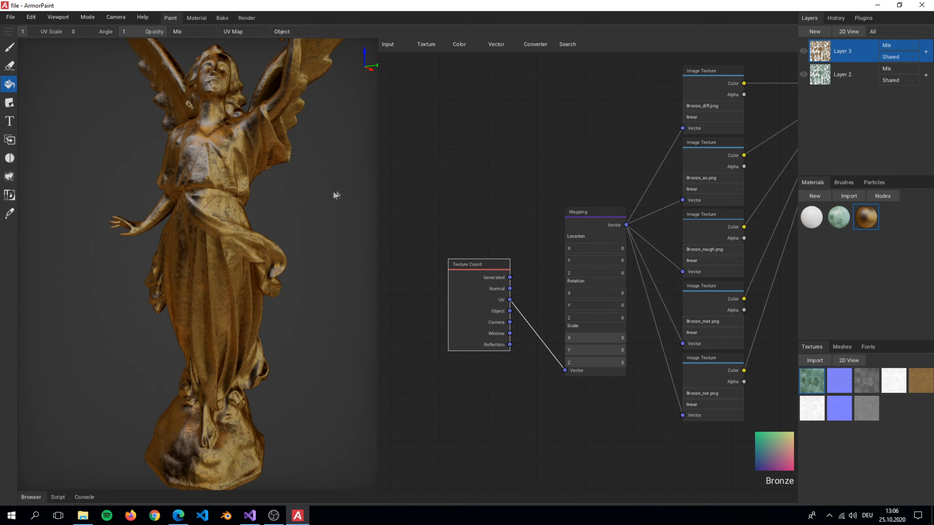
pyautogui.scroll(-3, 625, 213)
pyautogui.moveTo(377, 166); pyautogui.dragTo(437, 170)
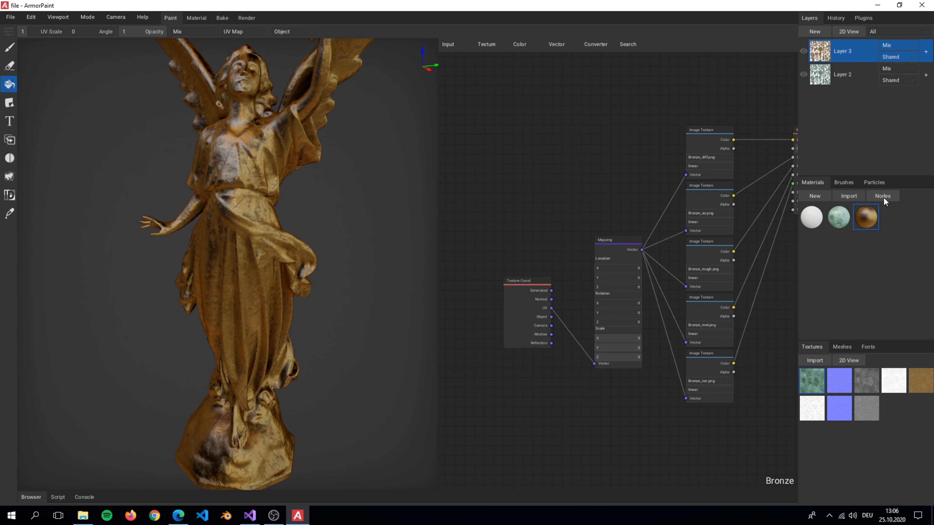
pyautogui.click(884, 199)
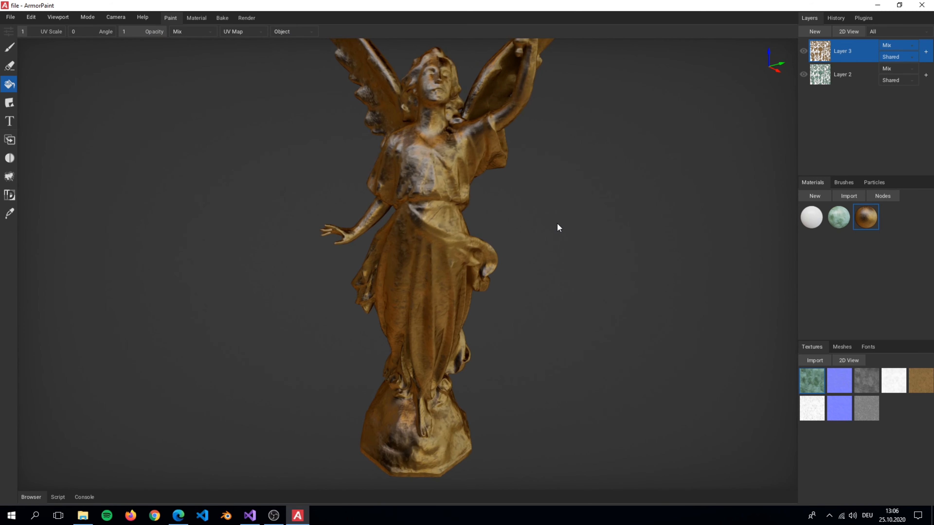
# Step: Select the plain white material and add a black mask to Layer 3
pyautogui.click(808, 218)
pyautogui.scroll(-2, 557, 207)
pyautogui.moveTo(556, 207); pyautogui.dragTo(550, 208, button='right')
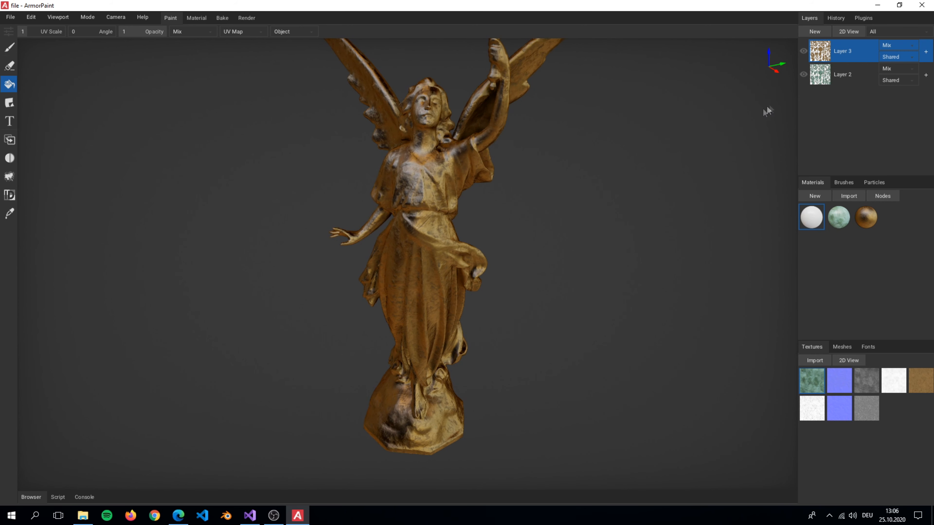
pyautogui.rightClick(842, 53)
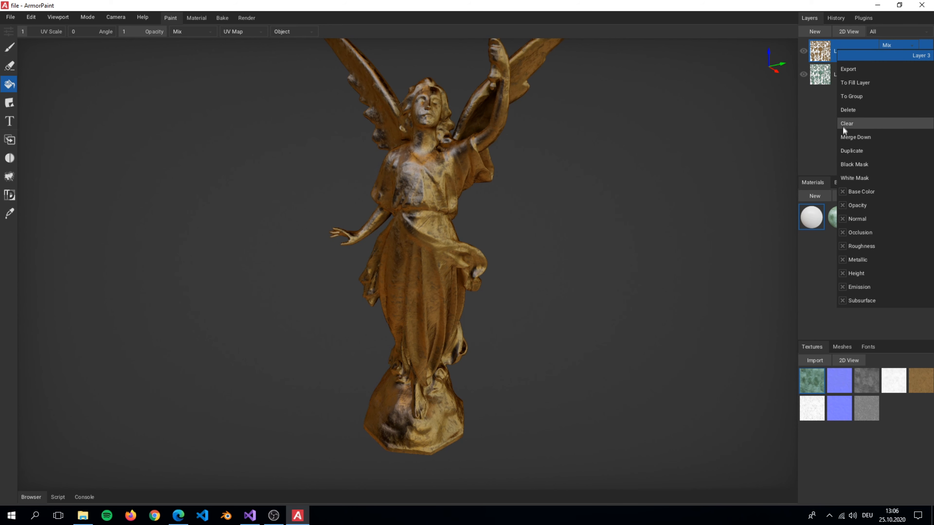
pyautogui.click(891, 166)
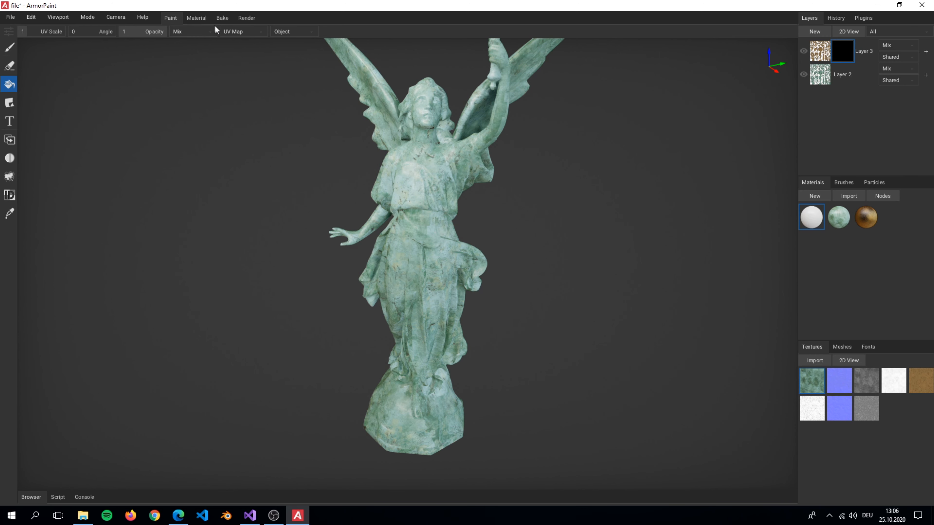
# Step: Bake Curvature into the Layer 3 mask with strength 1, radius 0.76 and offset 0
pyautogui.click(222, 18)
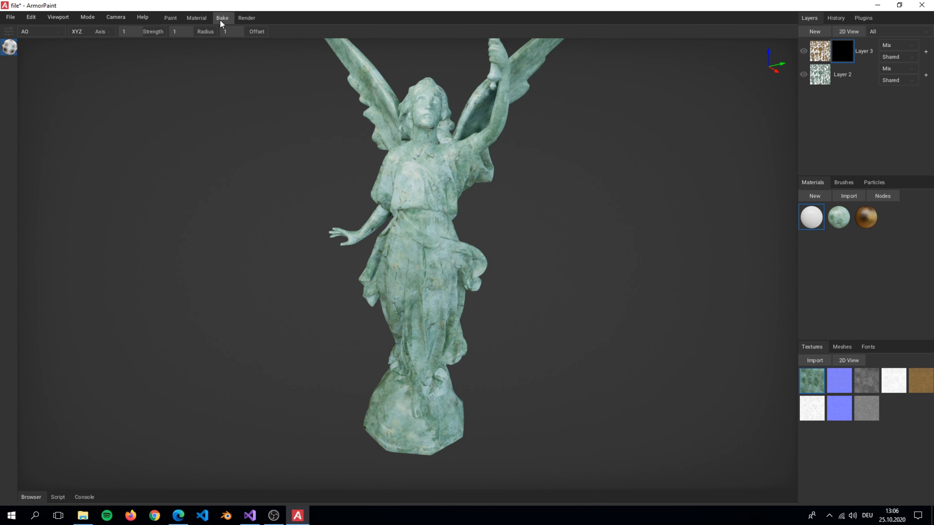
pyautogui.click(54, 33)
pyautogui.click(54, 57)
pyautogui.click(426, 137)
pyautogui.moveTo(426, 138); pyautogui.dragTo(442, 152, button='right')
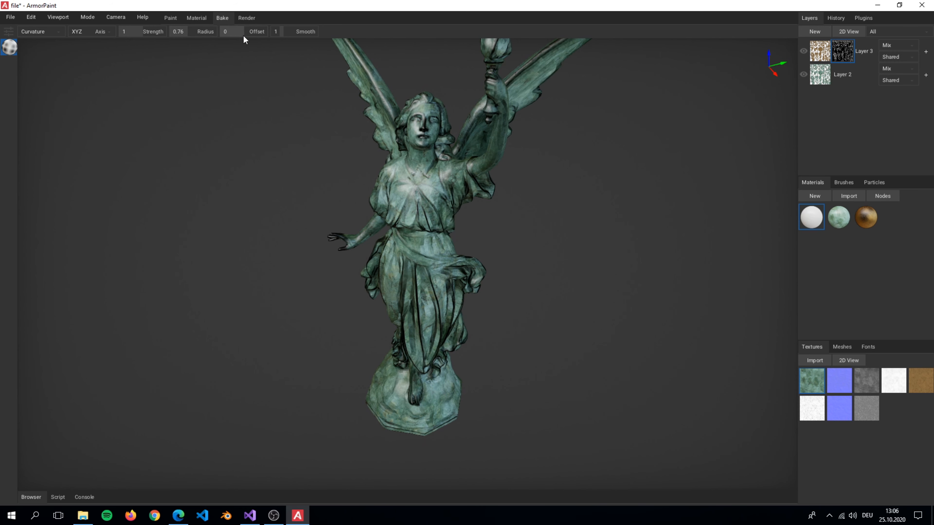
# Step: Set the curvature offset to -0.57 and bake the Layer 3 mask again
pyautogui.moveTo(241, 37); pyautogui.dragTo(238, 36)
pyautogui.click(397, 115)
pyautogui.moveTo(398, 119); pyautogui.dragTo(447, 138, button='right')
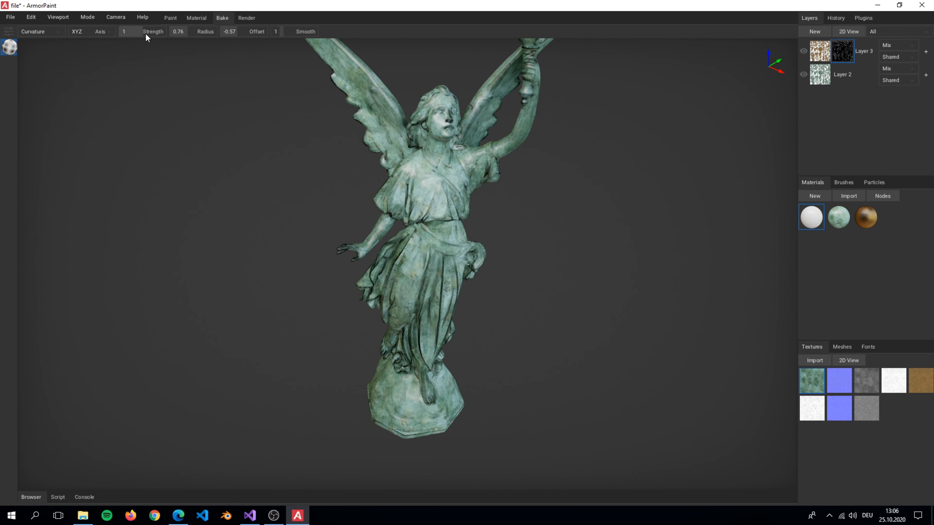
# Step: Rebake the Layer 3 curvature mask with strength 1.08 and offset -0.41
pyautogui.click(372, 105)
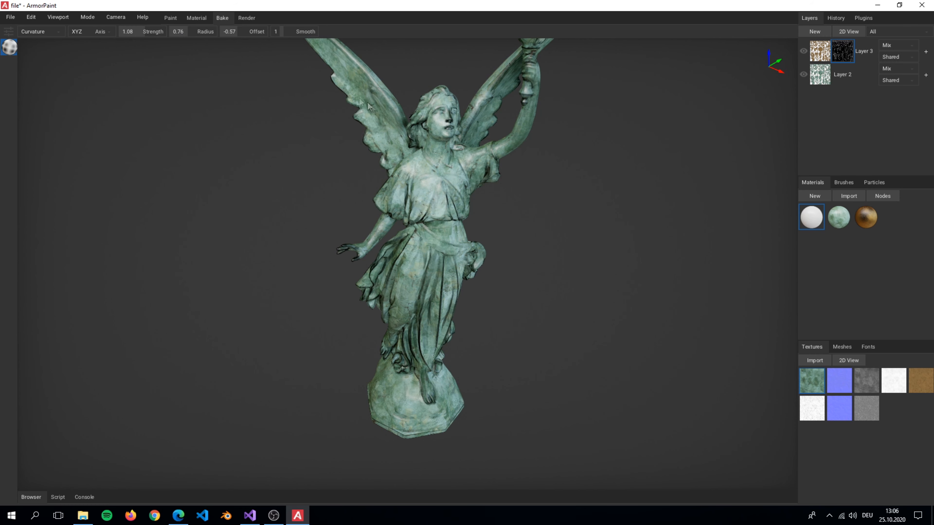
pyautogui.moveTo(239, 36); pyautogui.dragTo(239, 34)
pyautogui.click(423, 100)
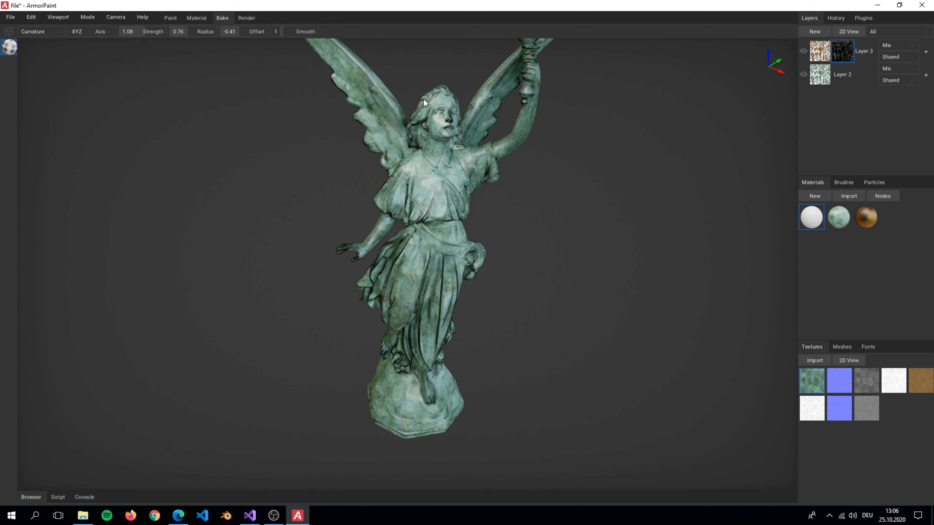
# Step: Rebake the Layer 3 curvature mask with offset -0.5, radius 0.8 and smooth 2
pyautogui.click(234, 36)
pyautogui.write('-')
pyautogui.moveTo(190, 32); pyautogui.dragTo(189, 32)
pyautogui.click(362, 113)
pyautogui.moveTo(476, 142)
pyautogui.mouseDown(button='right')
pyautogui.moveTo(480, 124)
pyautogui.moveTo(530, 131)
pyautogui.moveTo(472, 128)
pyautogui.mouseUp(button='right')
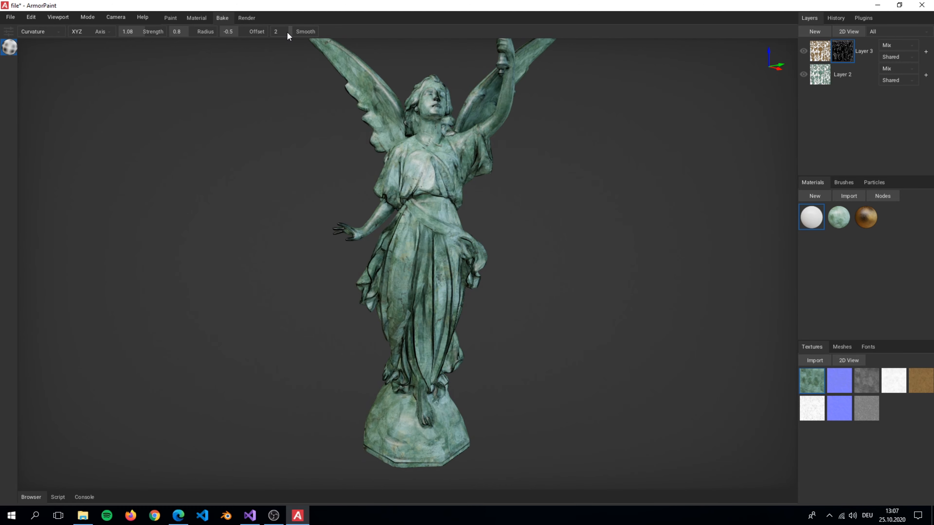
pyautogui.scroll(3, 465, 171)
pyautogui.moveTo(464, 173); pyautogui.dragTo(443, 197, button='right')
pyautogui.scroll(-3, 459, 174)
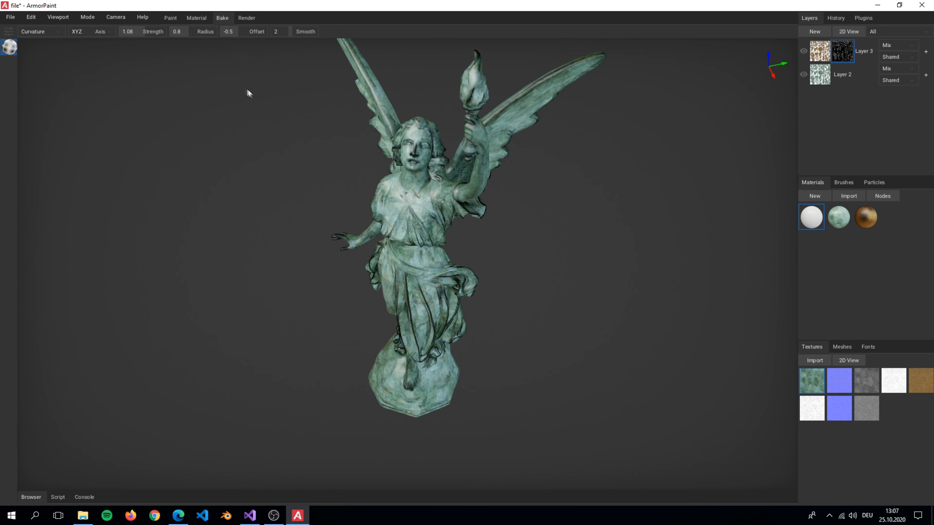
# Step: Activate the Fill tool for painting and check Layer 3's baked curvature mask in the 2D view
pyautogui.click(172, 18)
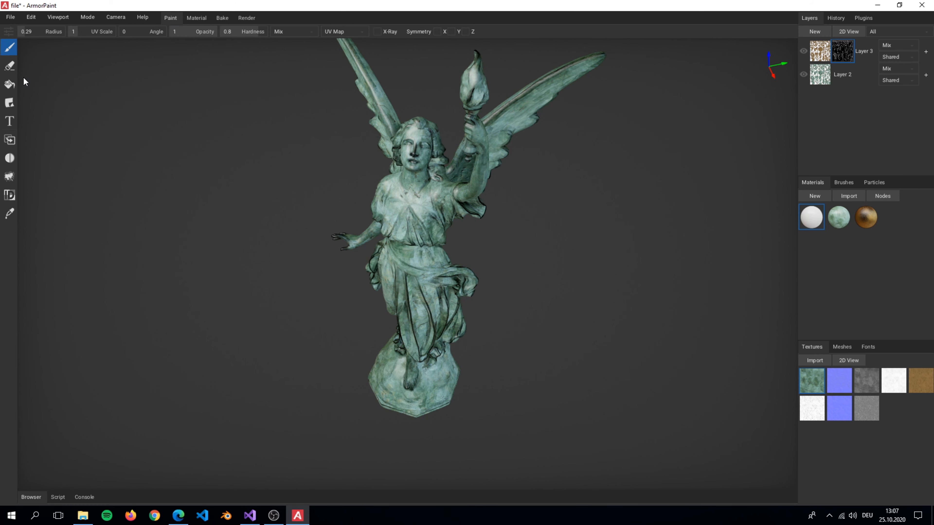
pyautogui.click(9, 84)
pyautogui.moveTo(496, 193); pyautogui.dragTo(578, 175, button='right')
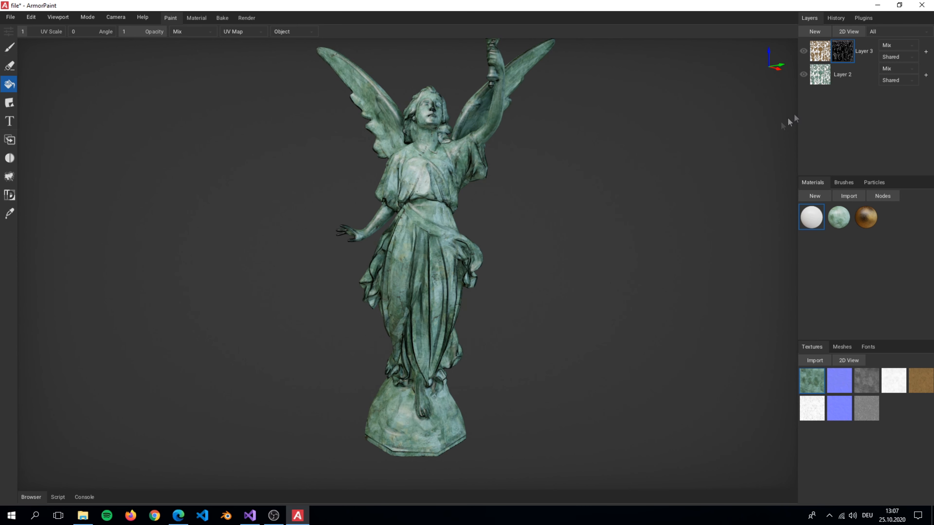
pyautogui.click(847, 31)
pyautogui.scroll(2, 570, 287)
pyautogui.scroll(-3, 569, 286)
pyautogui.scroll(1, 570, 286)
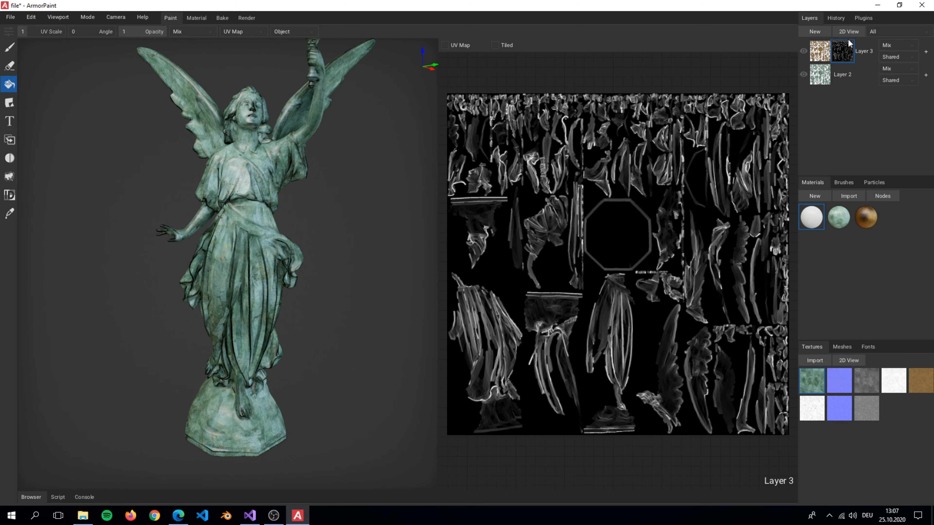
pyautogui.click(848, 32)
# Step: Fill Layer 3's content with the bronze material and inspect the result on the statue
pyautogui.click(825, 54)
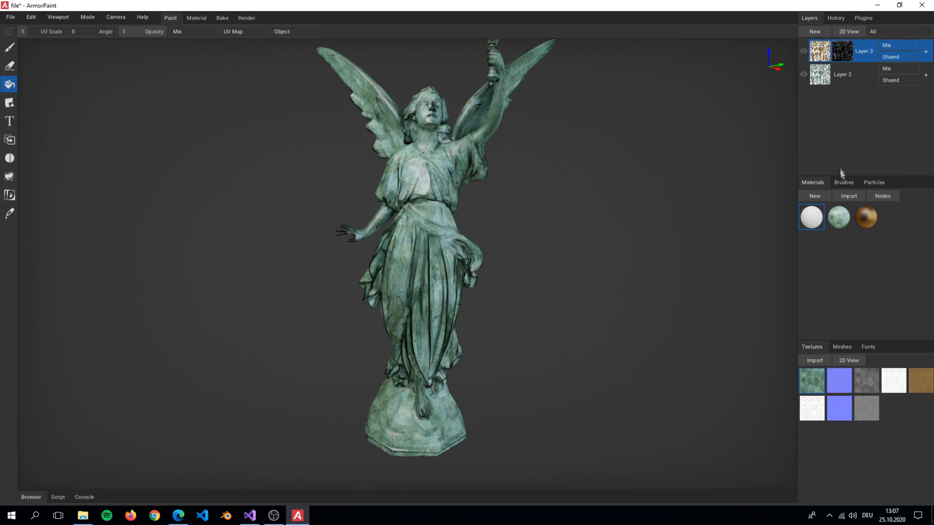
pyautogui.click(863, 219)
pyautogui.scroll(2, 449, 204)
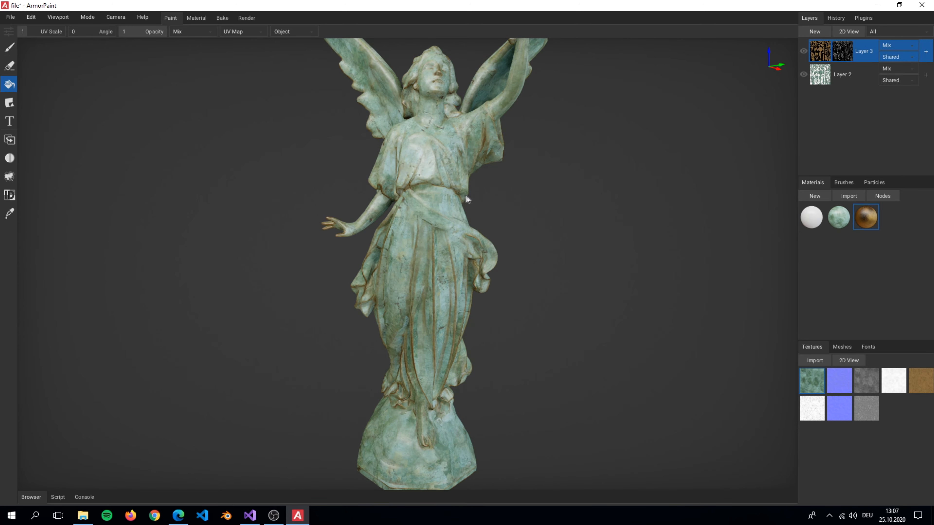
pyautogui.moveTo(627, 197); pyautogui.dragTo(463, 164, button='right')
pyautogui.scroll(5, 471, 249)
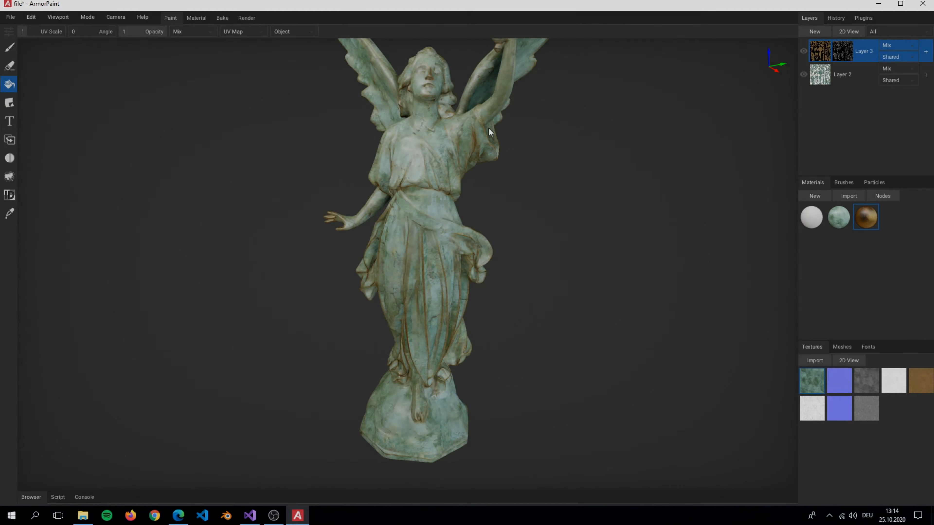
pyautogui.scroll(1, 507, 132)
pyautogui.moveTo(513, 135); pyautogui.dragTo(513, 126, button='right')
pyautogui.scroll(-2, 513, 127)
pyautogui.moveTo(571, 154)
pyautogui.mouseDown(button='right')
pyautogui.moveTo(464, 140)
pyautogui.moveTo(420, 109)
pyautogui.moveTo(557, 127)
pyautogui.moveTo(578, 155)
pyautogui.mouseUp(button='right')
pyautogui.scroll(1, 581, 151)
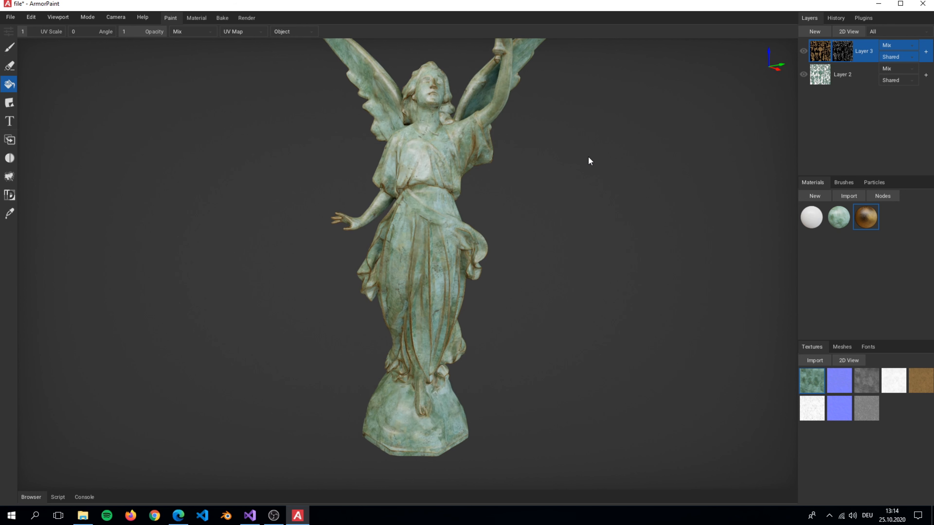
# Step: Add a new layer beneath Layer 2 and hide the two layers above it
pyautogui.click(815, 31)
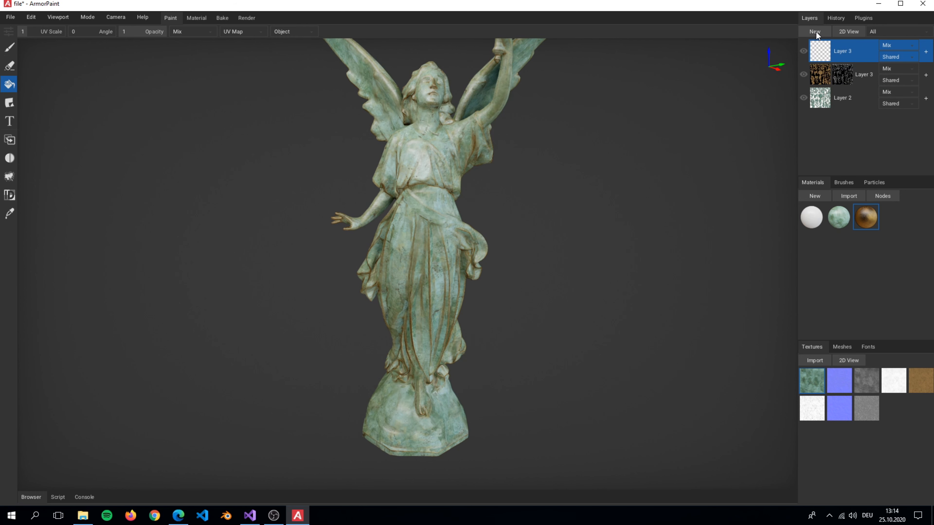
pyautogui.moveTo(815, 53); pyautogui.dragTo(828, 107)
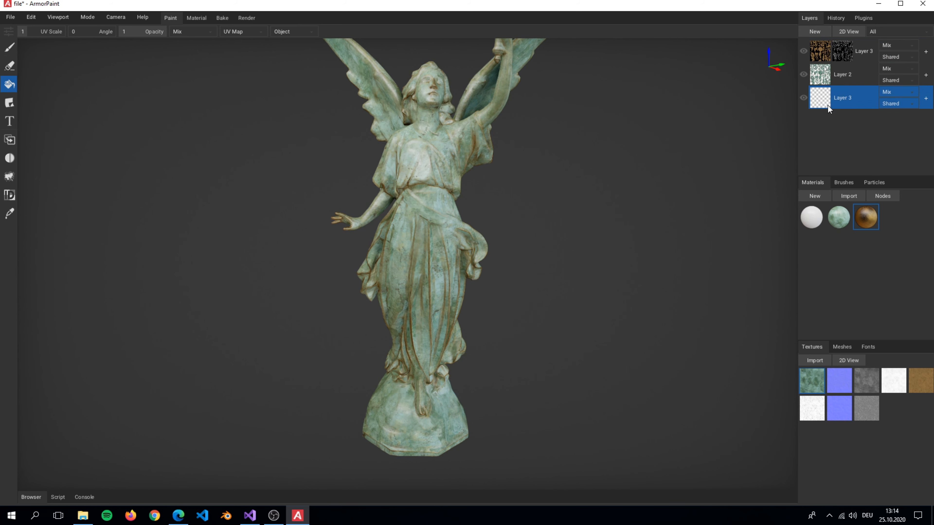
pyautogui.click(803, 74)
pyautogui.click(804, 51)
# Step: Bake ambient occlusion (AO) into the new bottom layer with the white material selected
pyautogui.click(813, 215)
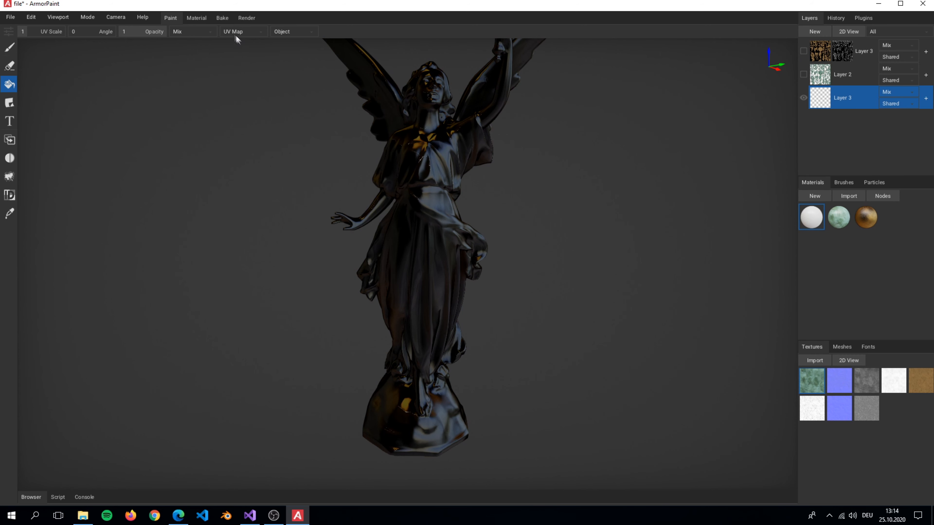
pyautogui.click(222, 20)
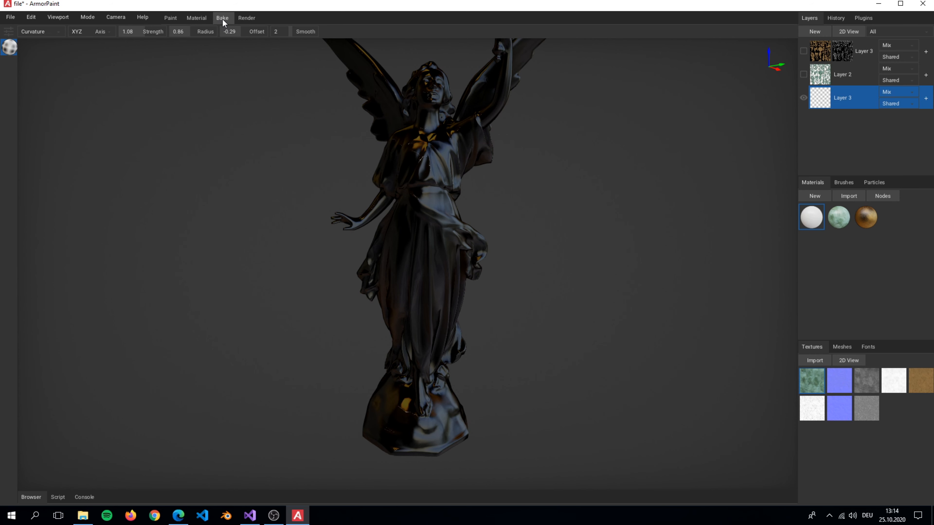
pyautogui.click(51, 33)
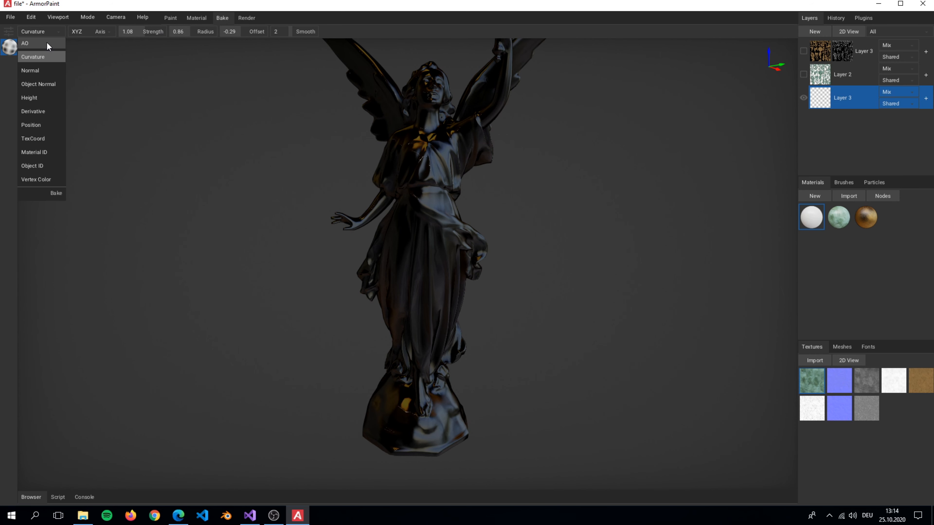
pyautogui.click(47, 43)
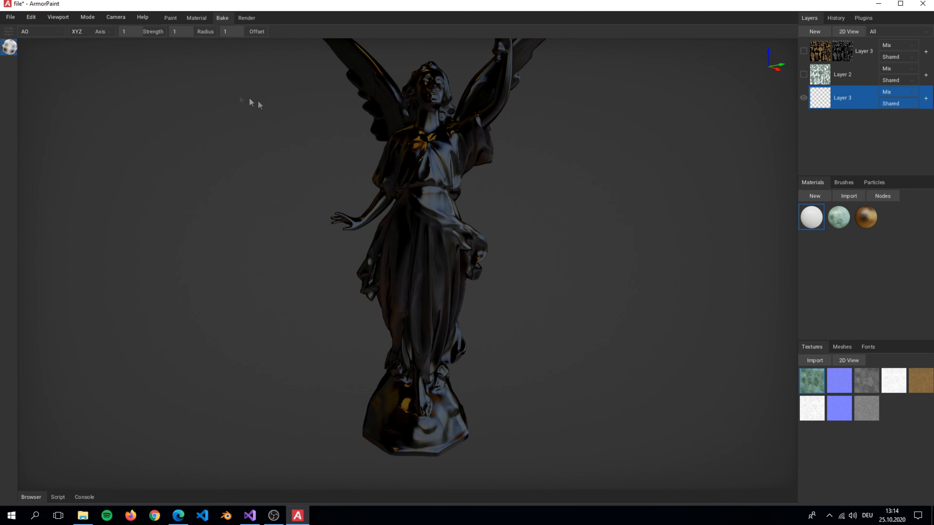
pyautogui.click(400, 128)
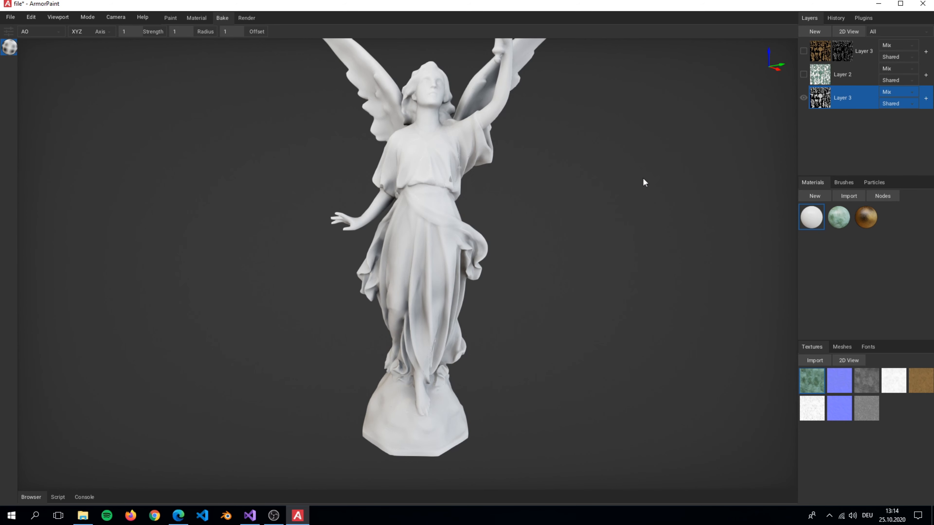
pyautogui.moveTo(644, 178)
pyautogui.mouseDown(button='right')
pyautogui.moveTo(456, 178)
pyautogui.moveTo(450, 142)
pyautogui.moveTo(333, 152)
pyautogui.moveTo(245, 85)
pyautogui.mouseUp(button='right')
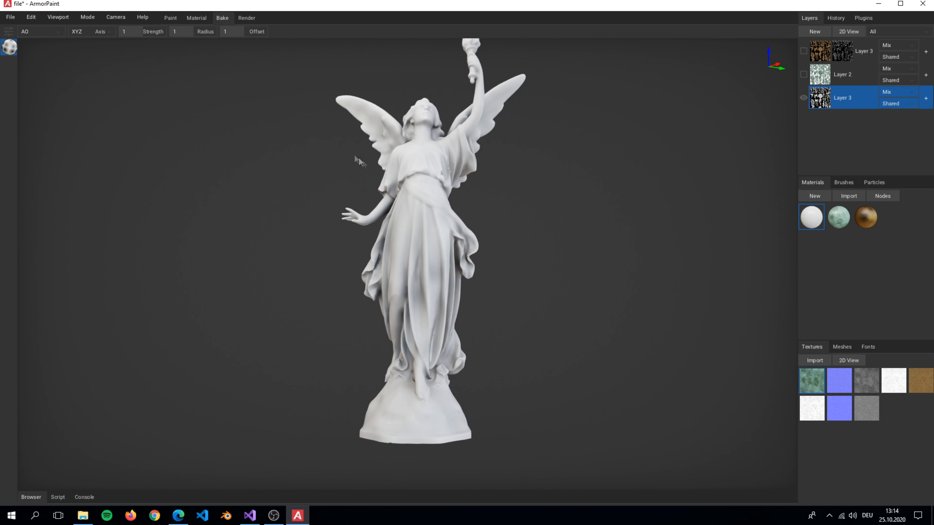
pyautogui.moveTo(449, 203); pyautogui.dragTo(424, 183, button='right')
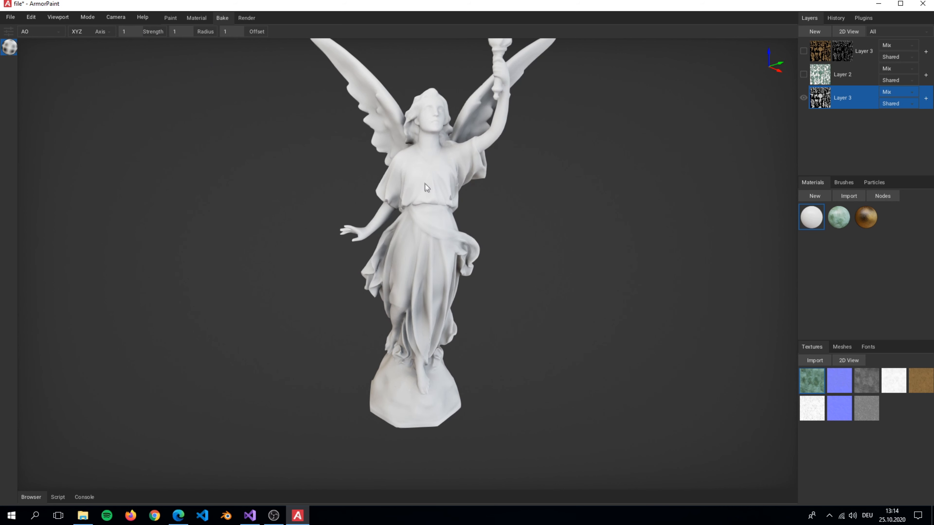
# Step: Make the bronze layer and Layer 2 visible again and set Layer 2's blending to Multiply
pyautogui.click(174, 19)
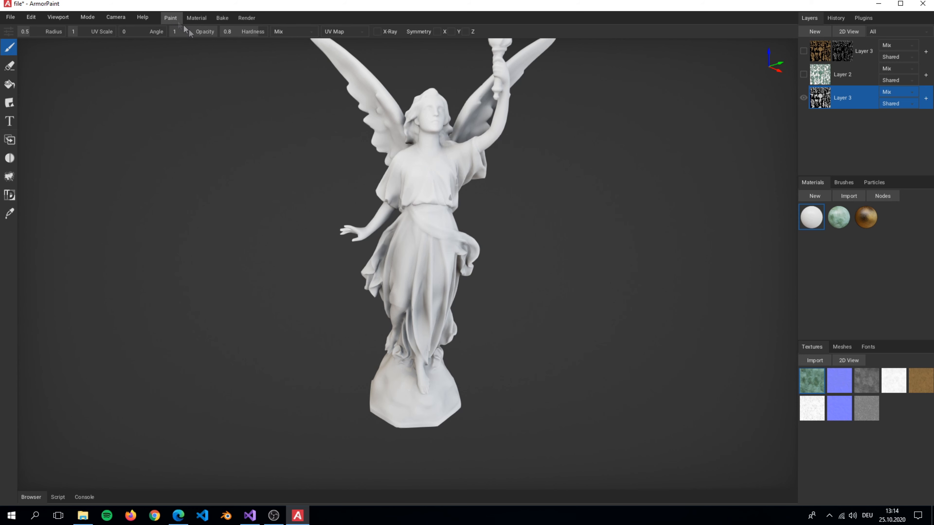
pyautogui.click(804, 74)
pyautogui.click(803, 51)
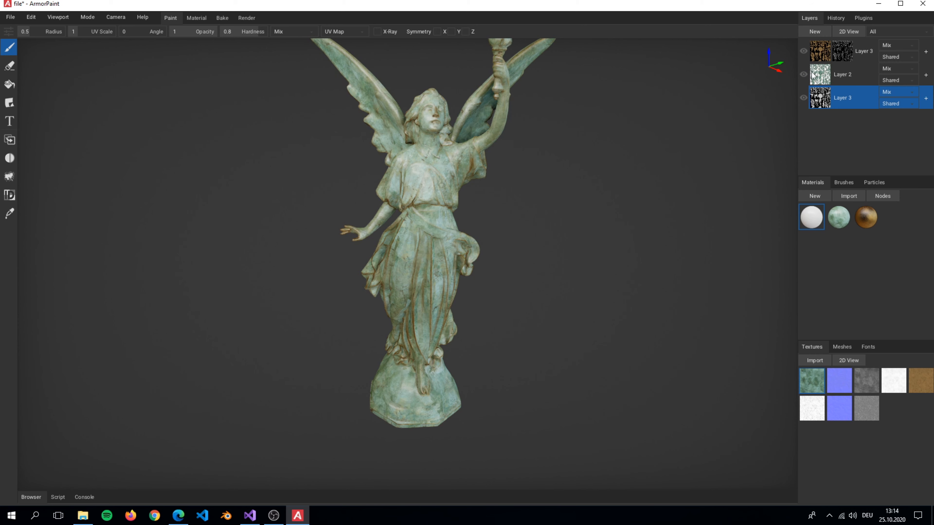
pyautogui.click(891, 68)
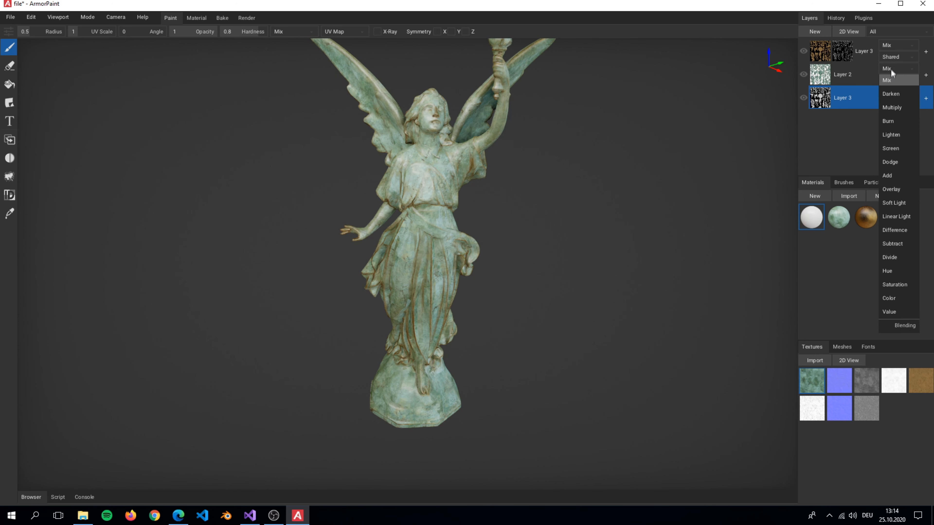
pyautogui.click(892, 106)
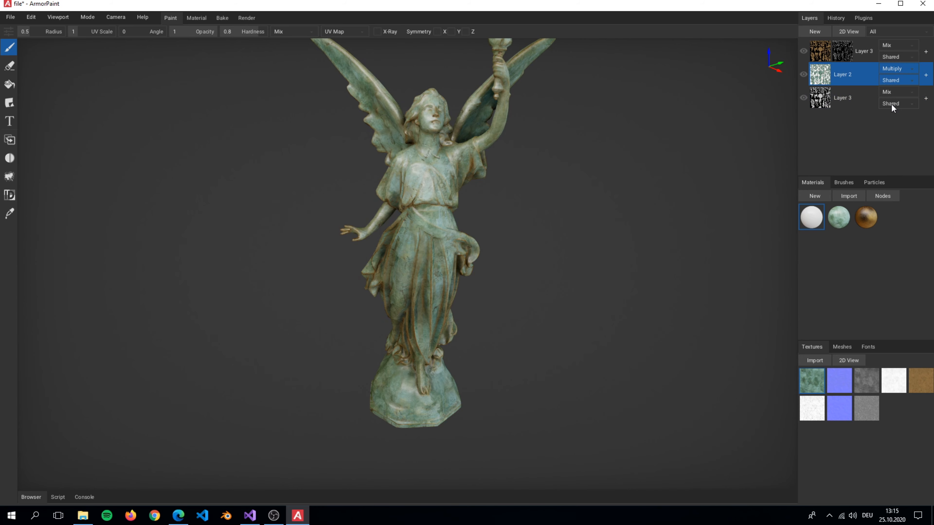
pyautogui.moveTo(733, 173); pyautogui.dragTo(401, 181, button='right')
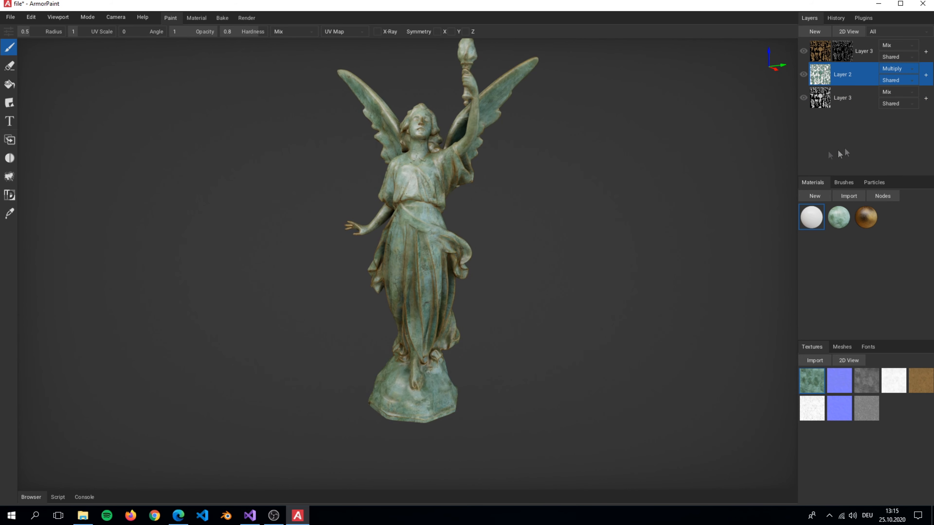
# Step: Compare Layer 2's Mix and Multiply blending on the statue, ending with Multiply
pyautogui.click(910, 69)
pyautogui.click(910, 80)
pyautogui.click(904, 69)
pyautogui.click(909, 104)
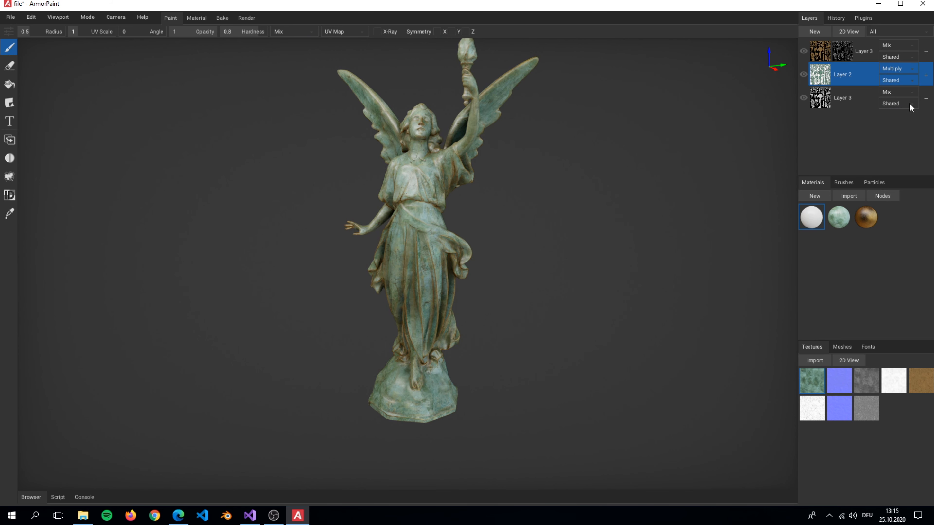
pyautogui.click(898, 71)
pyautogui.click(891, 78)
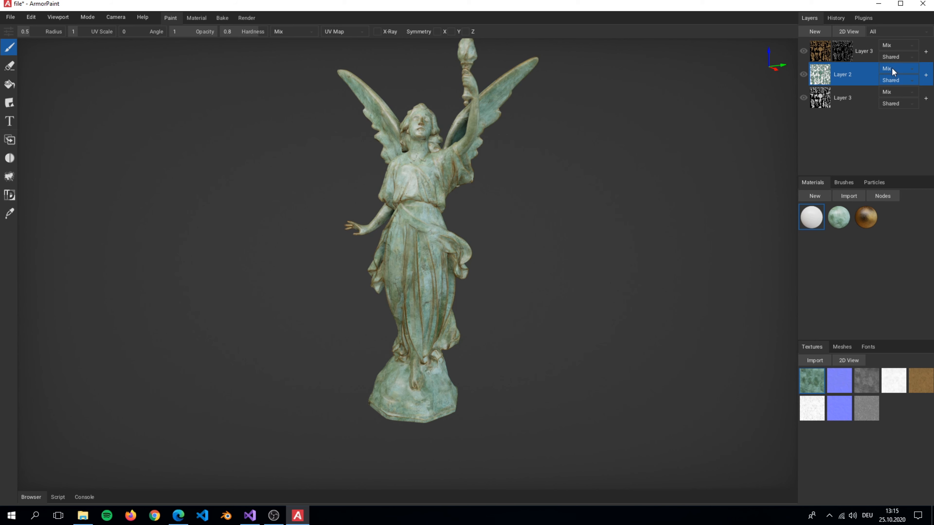
pyautogui.click(891, 68)
pyautogui.click(900, 112)
pyautogui.moveTo(592, 192); pyautogui.dragTo(598, 191, button='right')
pyautogui.scroll(1, 597, 190)
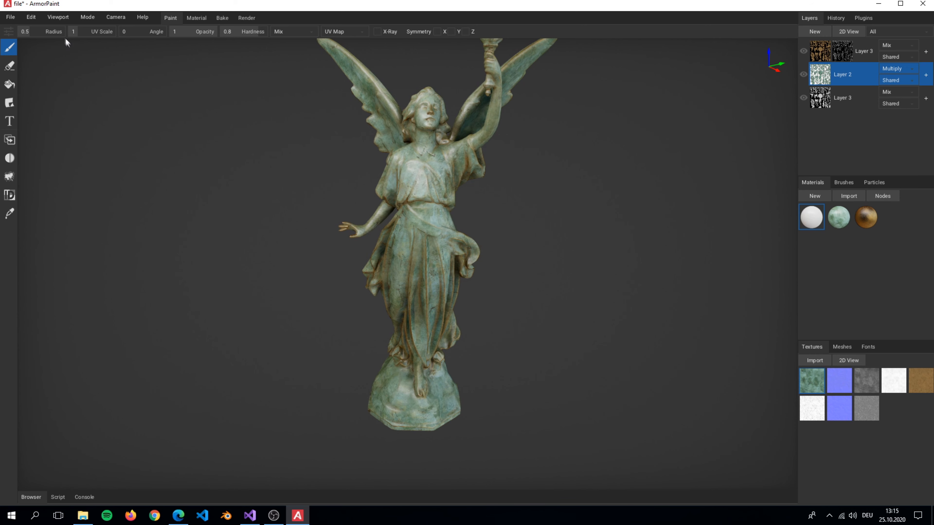
# Step: Enable Voxel AO in the viewport preferences and examine its shading on the statue
pyautogui.click(51, 18)
pyautogui.moveTo(33, 20)
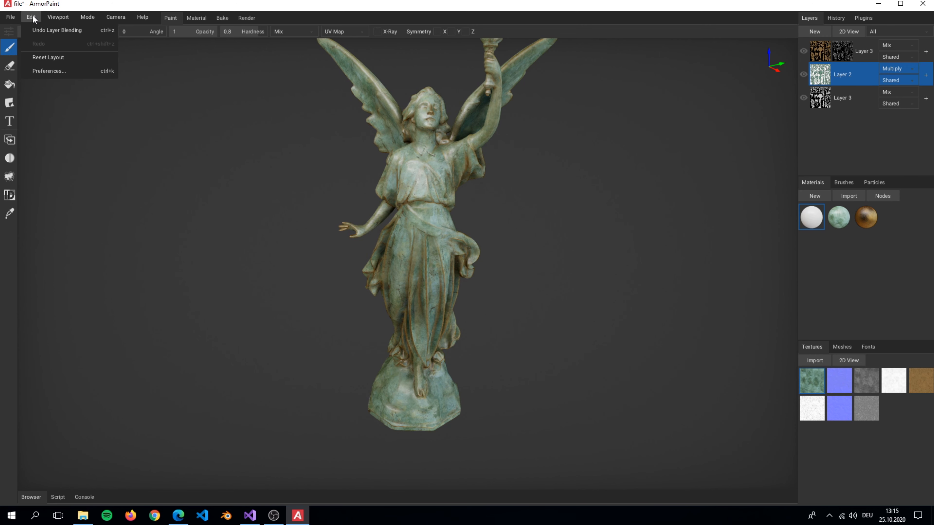
pyautogui.click(43, 66)
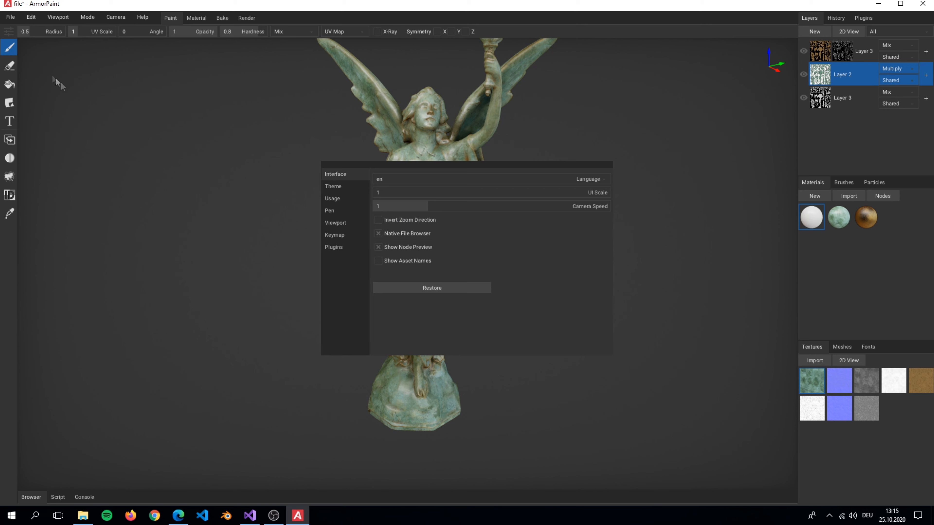
pyautogui.click(351, 223)
pyautogui.click(378, 206)
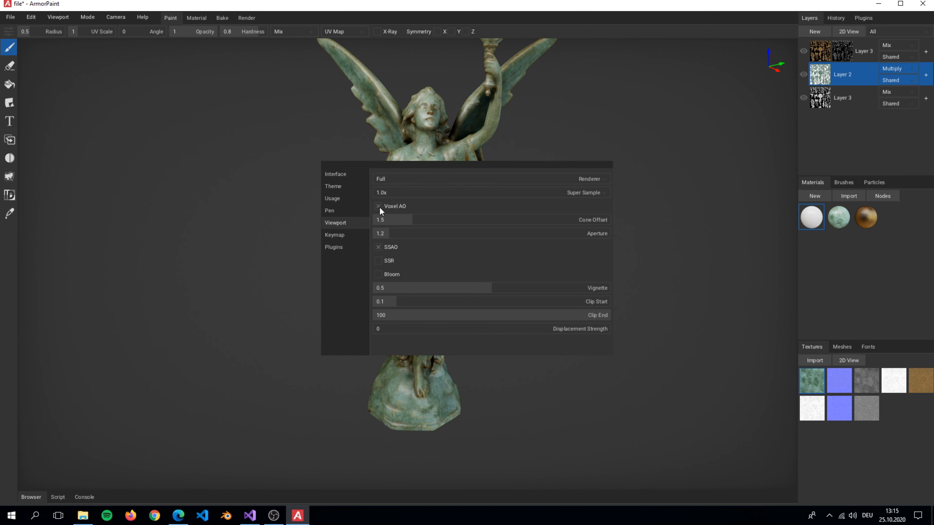
pyautogui.click(471, 99)
pyautogui.moveTo(534, 220); pyautogui.dragTo(578, 225, button='right')
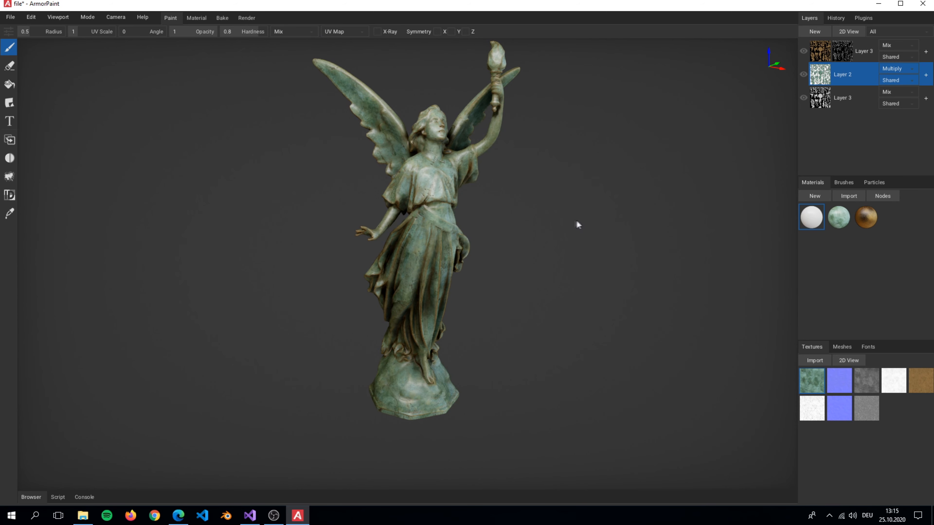
# Step: Disable Voxel AO in the viewport preferences and view the statue with only the baked occlusion
pyautogui.click(37, 17)
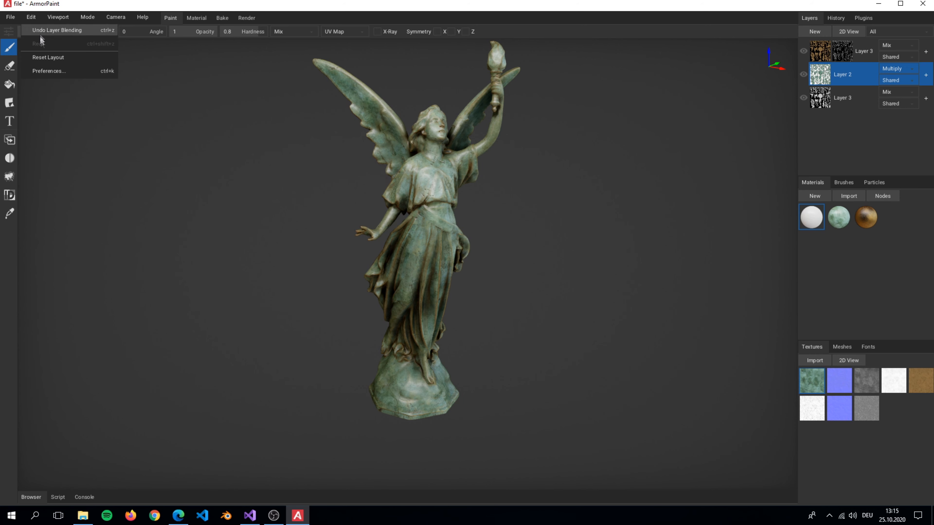
pyautogui.click(44, 71)
pyautogui.click(379, 206)
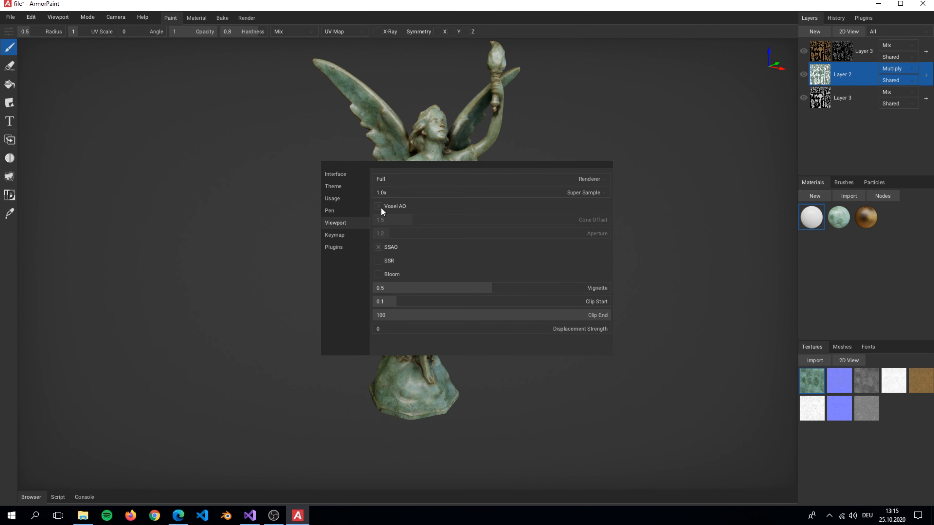
pyautogui.click(430, 19)
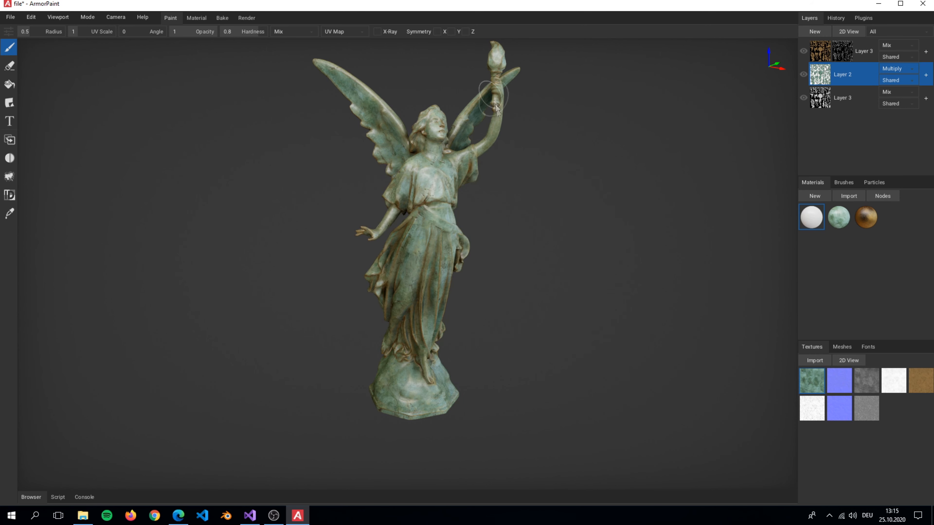
pyautogui.moveTo(509, 123)
pyautogui.mouseDown(button='right')
pyautogui.moveTo(396, 120)
pyautogui.moveTo(496, 129)
pyautogui.mouseUp(button='right')
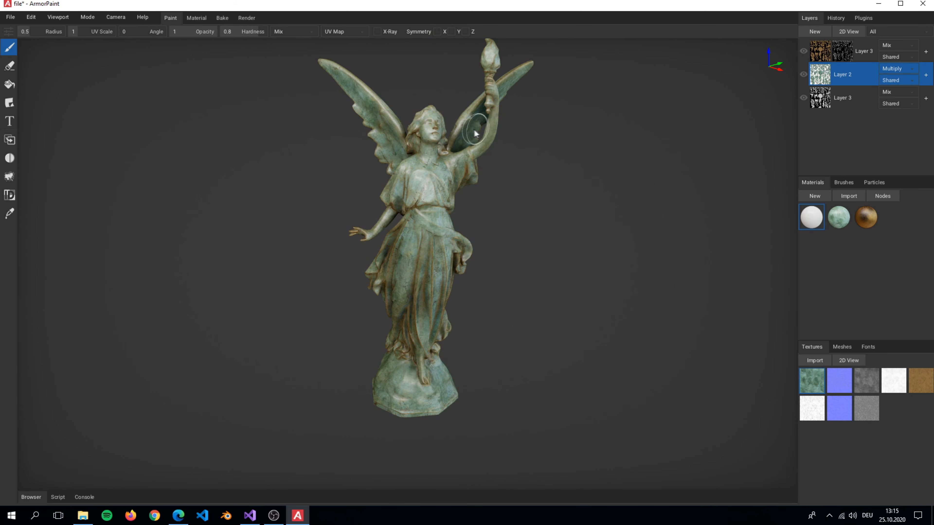
pyautogui.moveTo(470, 156); pyautogui.dragTo(493, 165, button='right')
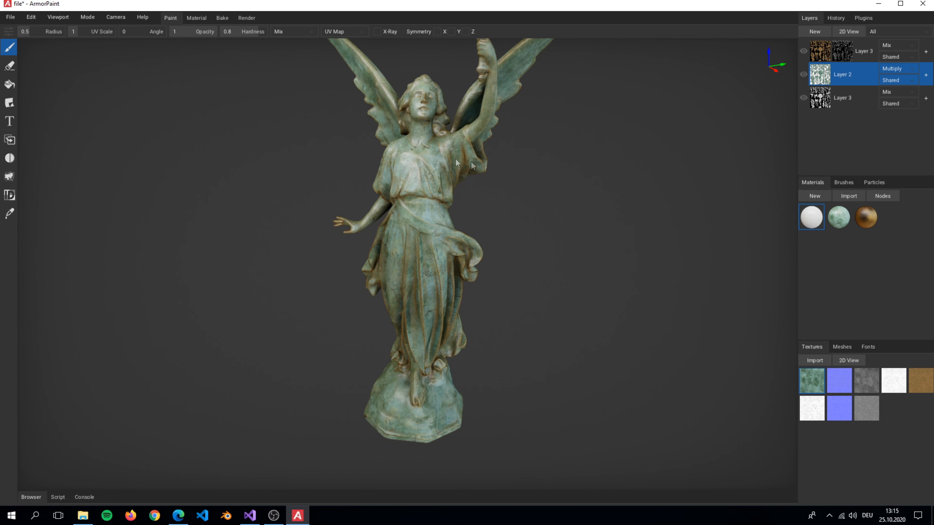
# Step: Open the texture export settings and rename the generic preset's base and nor textures to Diffuse and Normal
pyautogui.click(10, 18)
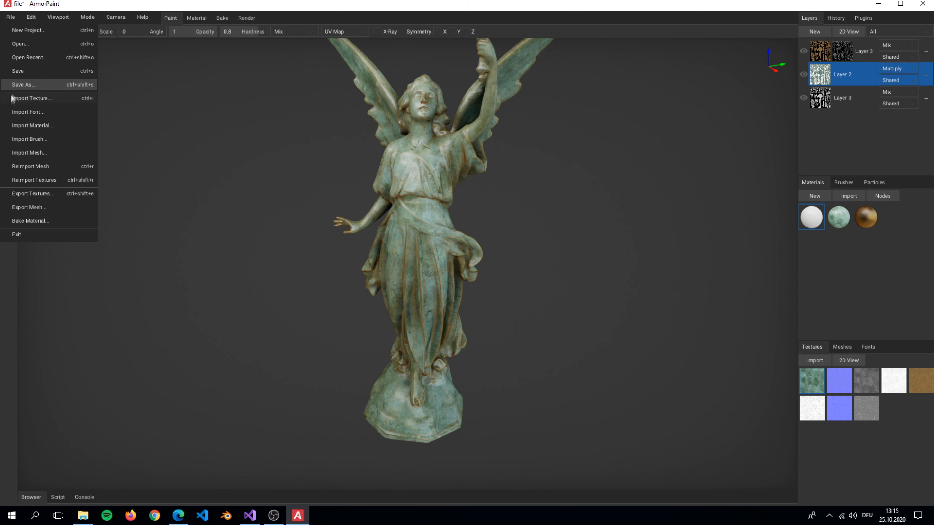
pyautogui.click(88, 194)
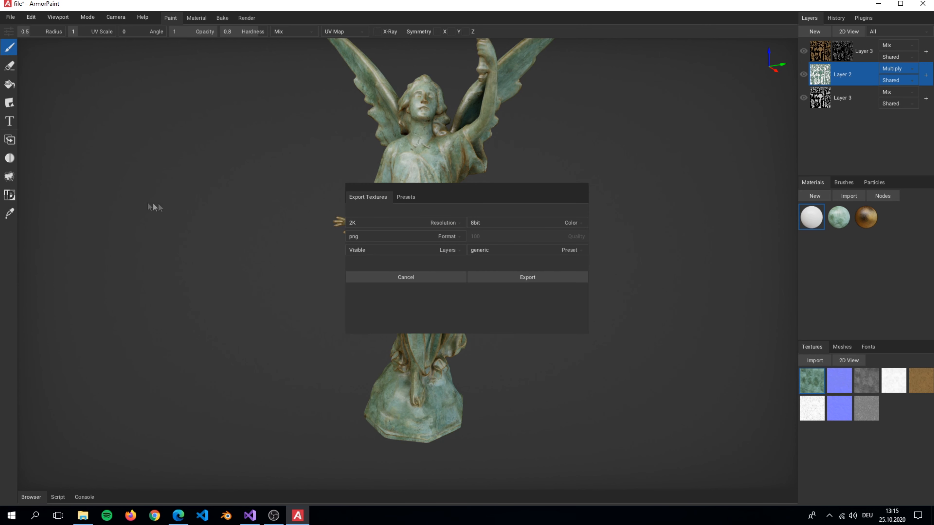
pyautogui.click(406, 197)
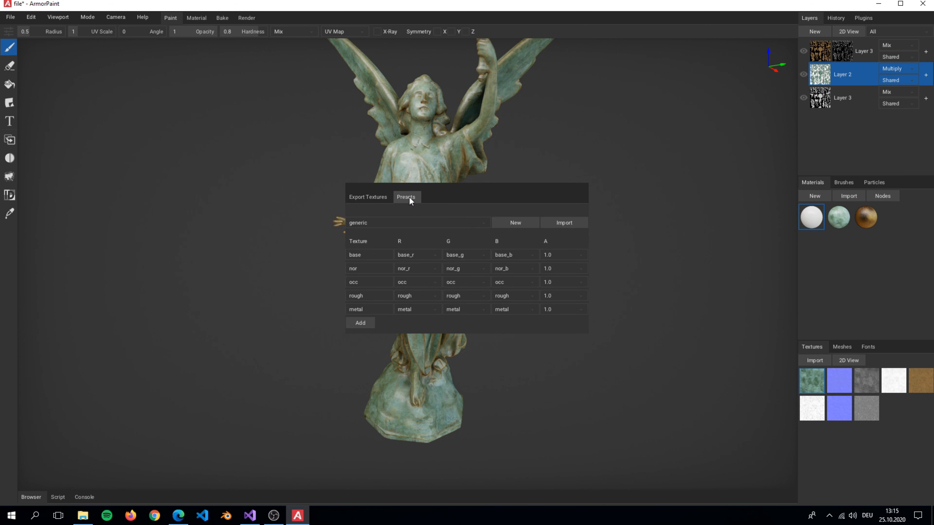
pyautogui.click(375, 254)
pyautogui.write('Diffuse')
pyautogui.click(373, 265)
pyautogui.write('Normal')
# Step: Delete the occ texture from the generic preset and rename the rough and metal textures to Roughness and Metalic
pyautogui.rightClick(374, 282)
pyautogui.click(378, 295)
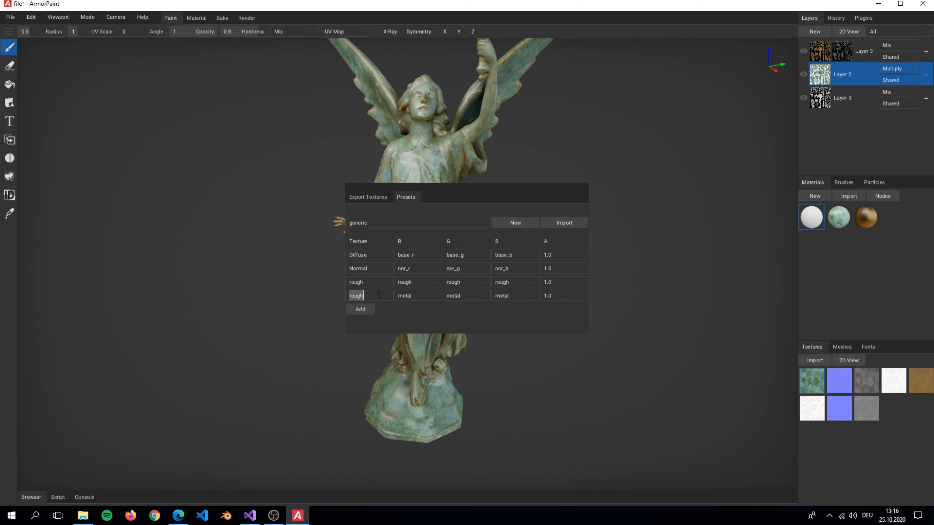
pyautogui.click(370, 281)
pyautogui.write('Roughness')
pyautogui.click(370, 296)
pyautogui.write('Metalic')
# Step: Export the visible layers as 2K 8bit png textures with the generic preset, naming them Final in the Statue Tutorial folder
pyautogui.click(366, 201)
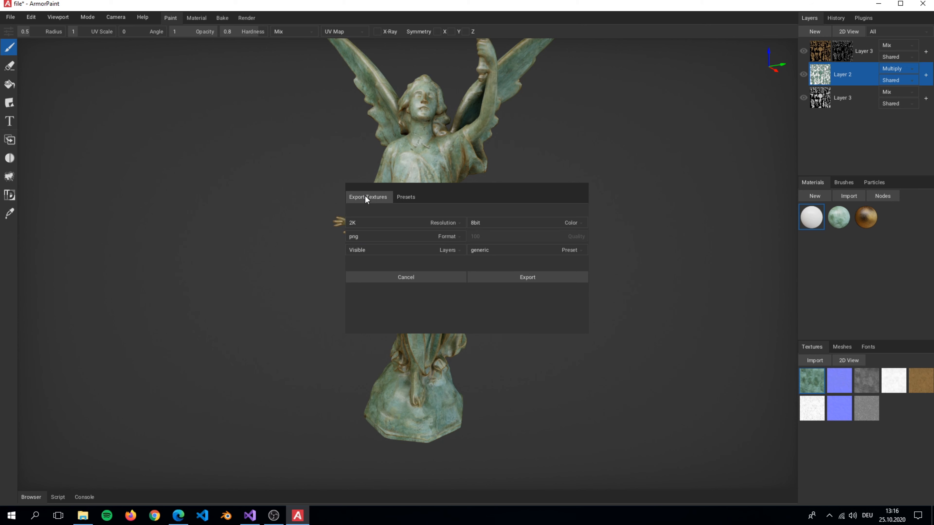
pyautogui.click(367, 221)
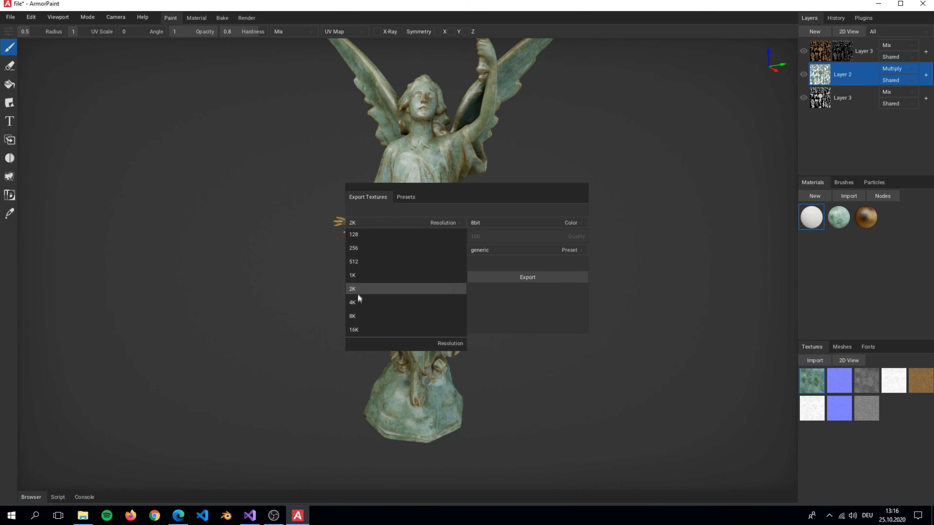
pyautogui.click(367, 288)
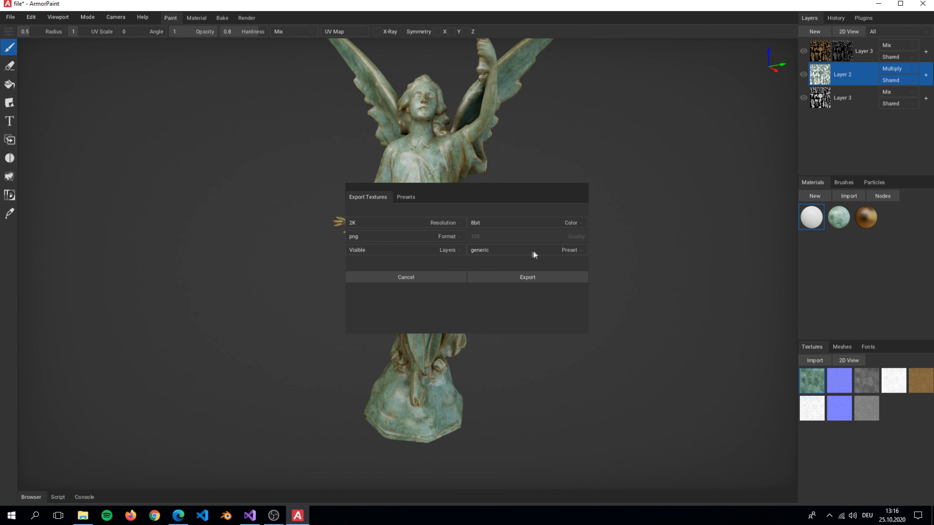
pyautogui.click(515, 276)
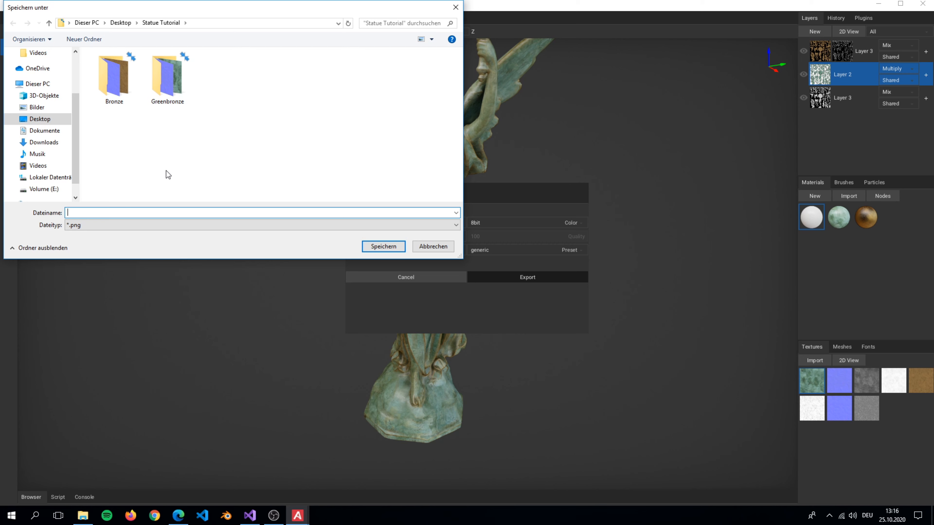
pyautogui.write('Final')
pyautogui.click(378, 247)
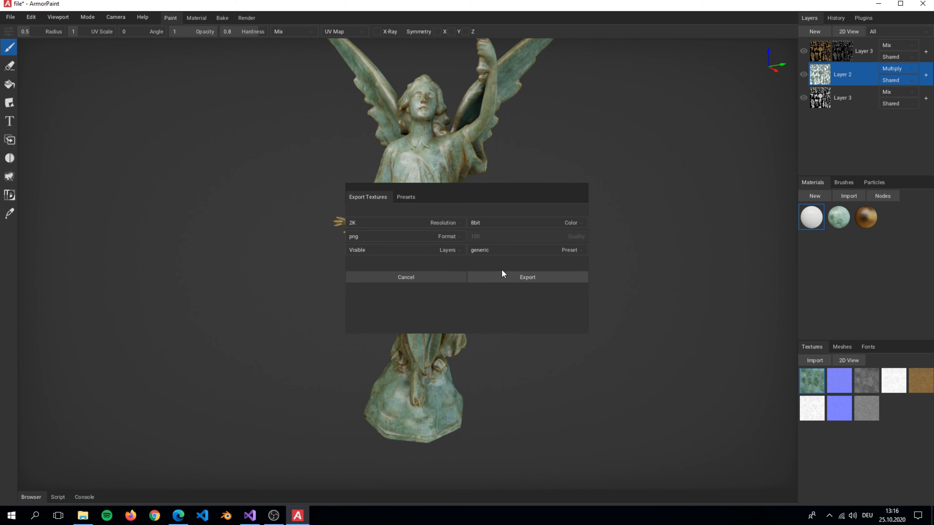
pyautogui.click(527, 280)
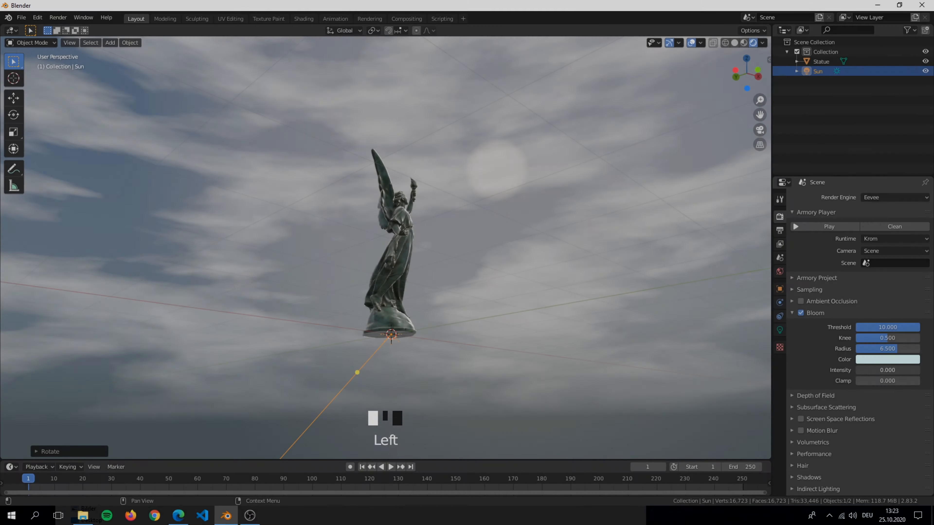
# Step: In Blender, set the Eevee Bloom intensity to 0.100 and its threshold to 0.224 for the statue scene
pyautogui.moveTo(858, 370); pyautogui.dragTo(919, 370)
pyautogui.scroll(3, 594, 263)
pyautogui.moveTo(593, 263); pyautogui.dragTo(593, 266, button='middle')
pyautogui.scroll(-2, 591, 266)
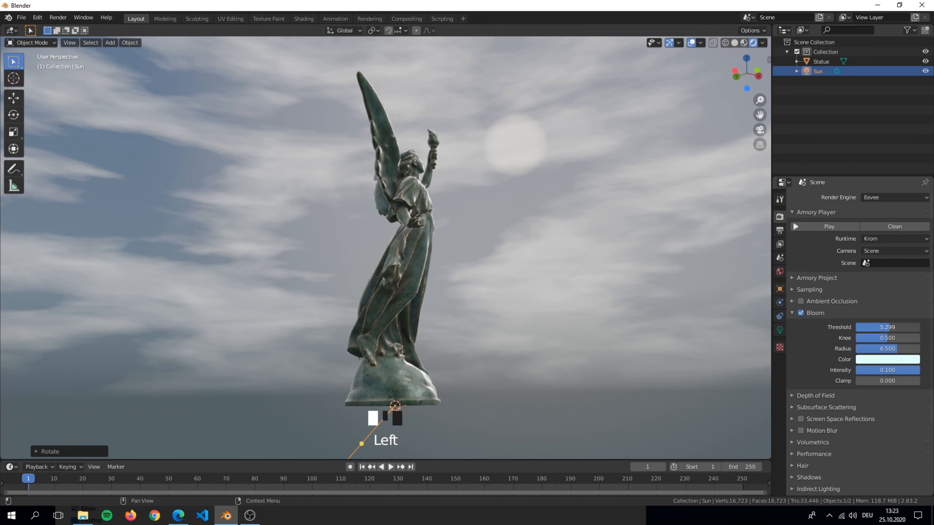
pyautogui.moveTo(867, 327); pyautogui.dragTo(857, 327)
pyautogui.moveTo(586, 318); pyautogui.dragTo(638, 323, button='middle')
# Step: Set the Bloom color to a light blue with hue 0.644, saturation 0.475 and value 1.000, and check the statue's glow
pyautogui.click(891, 360)
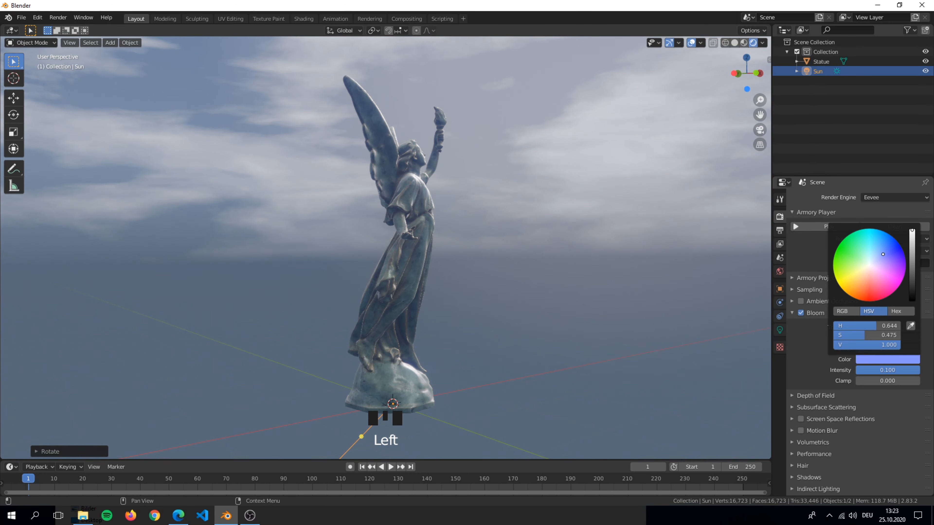
pyautogui.moveTo(548, 288)
pyautogui.mouseDown(button='middle')
pyautogui.moveTo(462, 288)
pyautogui.moveTo(546, 306)
pyautogui.moveTo(458, 350)
pyautogui.moveTo(585, 298)
pyautogui.moveTo(586, 280)
pyautogui.moveTo(552, 277)
pyautogui.mouseUp(button='middle')
pyautogui.scroll(5, 544, 309)
pyautogui.scroll(-3, 544, 309)
pyautogui.scroll(-2, 586, 299)
pyautogui.scroll(-2, 552, 276)
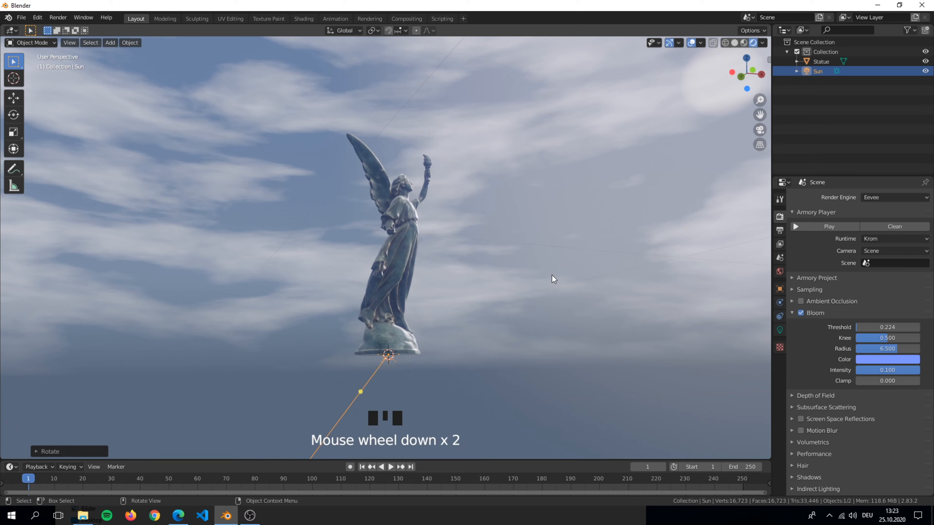